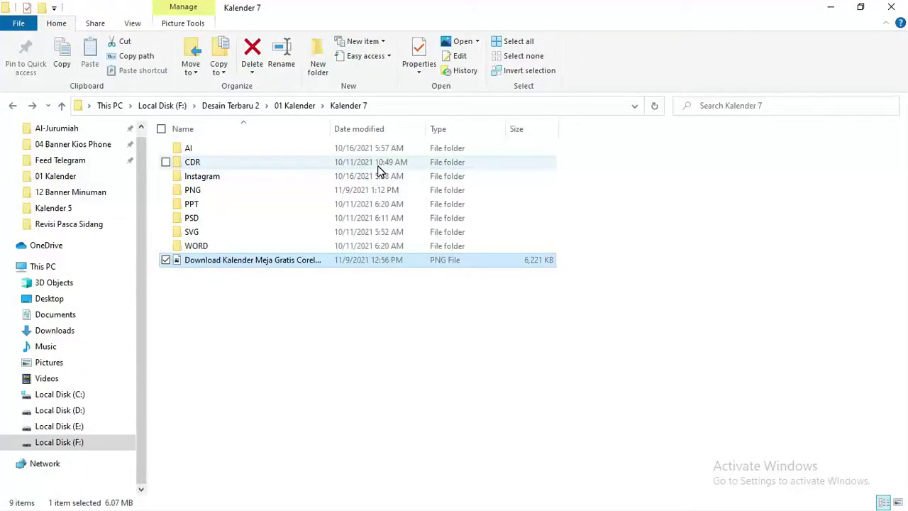
Open the four numbered Kalender 7 Meja files, CDR - 1 through CDR - 4.
double_click(190, 162)
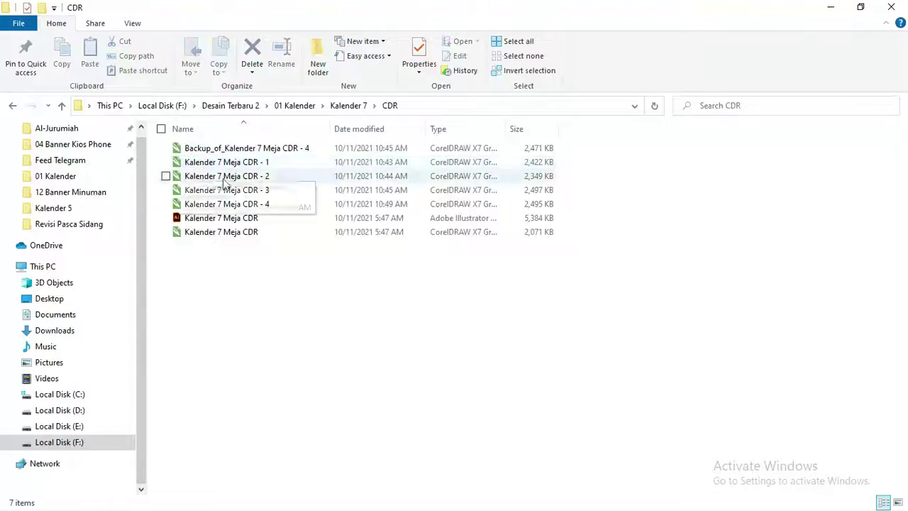
left_click(232, 161)
left_click(244, 205, "shift")
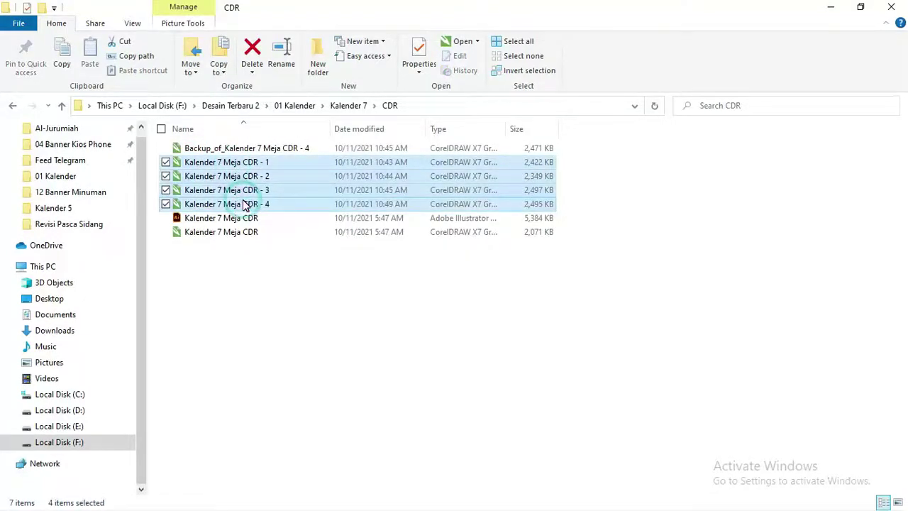
right_click(245, 204)
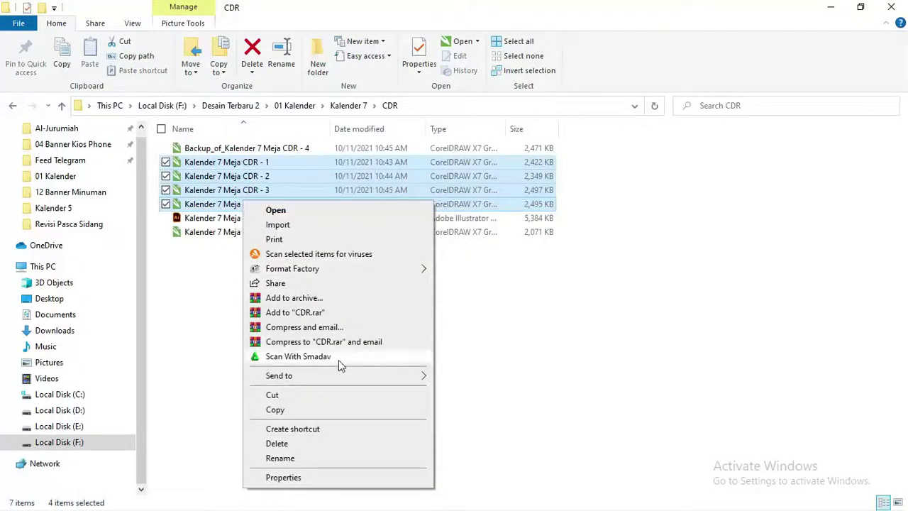
left_click(312, 211)
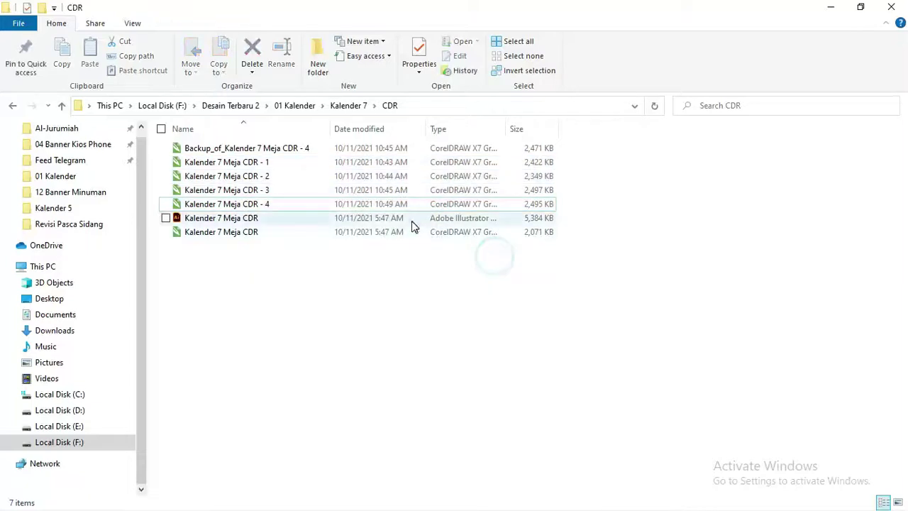
Open all four Kalender 7 Photoshop files from the PSD folder.
key("BackSpace")
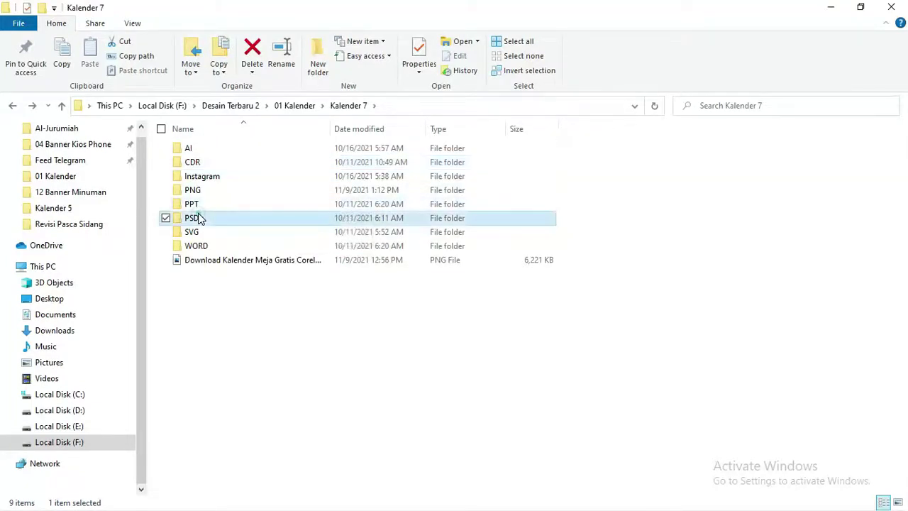
double_click(199, 216)
left_click(204, 149)
left_click(202, 190, "shift")
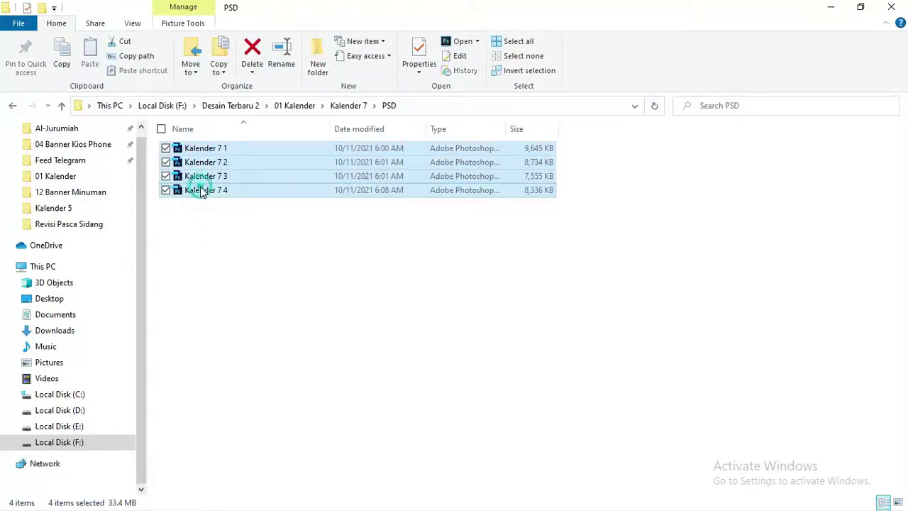
right_click(201, 188)
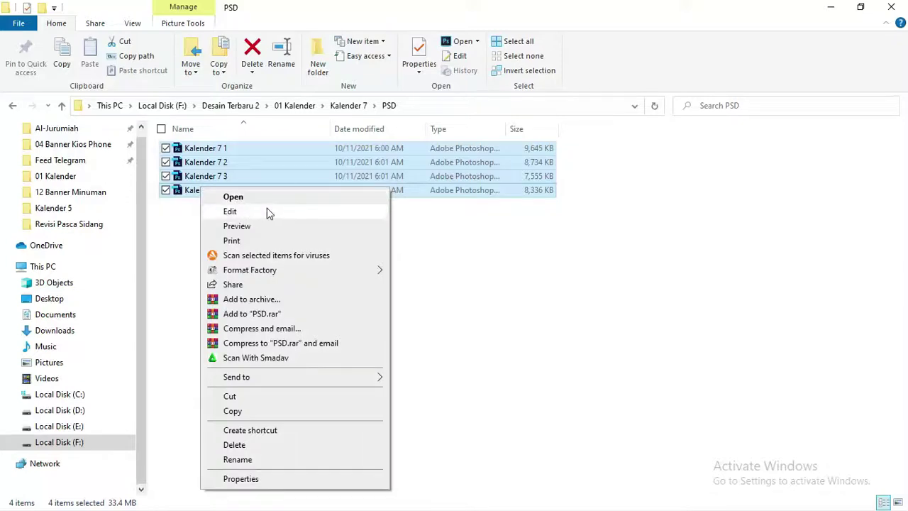
left_click(452, 246)
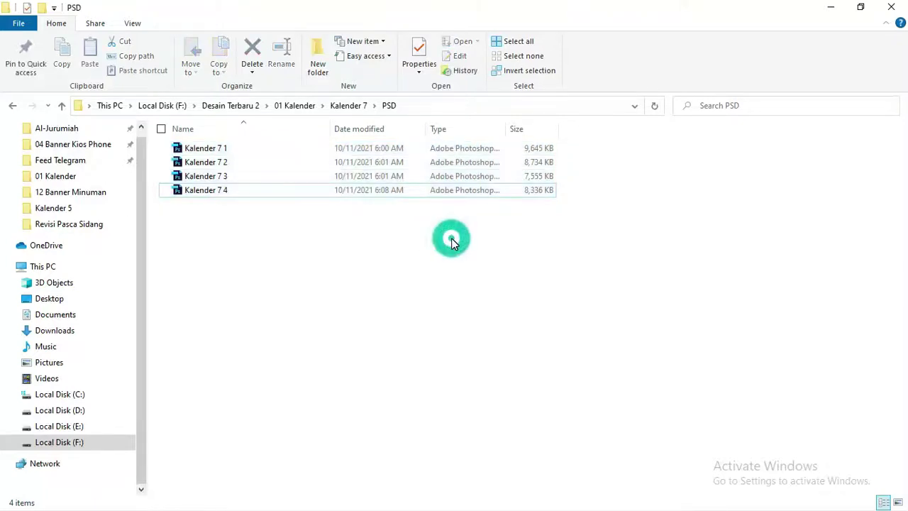
key("alt+Tab")
Browse the JAN 2021, FEB 2021 and MARET–JUNI pages in the Kalender 7 tabs.
key("alt+Tab")
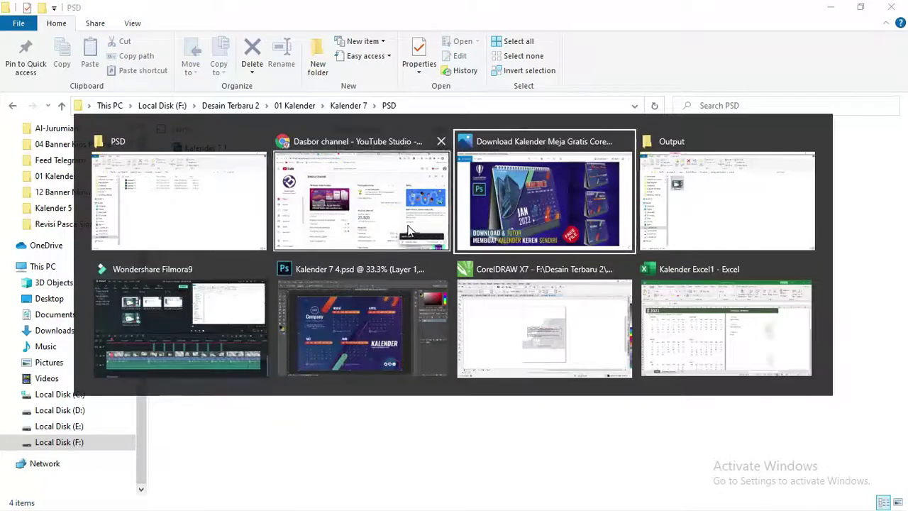
key("alt+Tab")
key("alt+Tab")
key("alt+Tab")
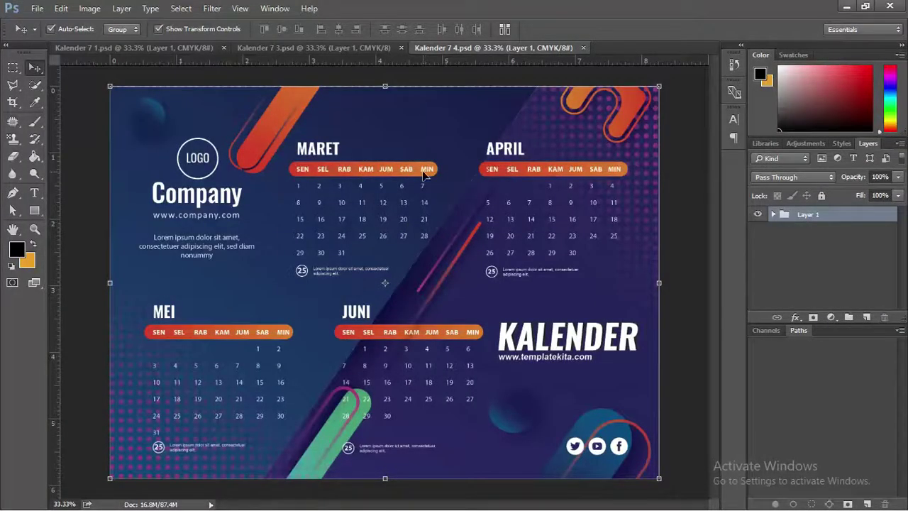
left_click(151, 49)
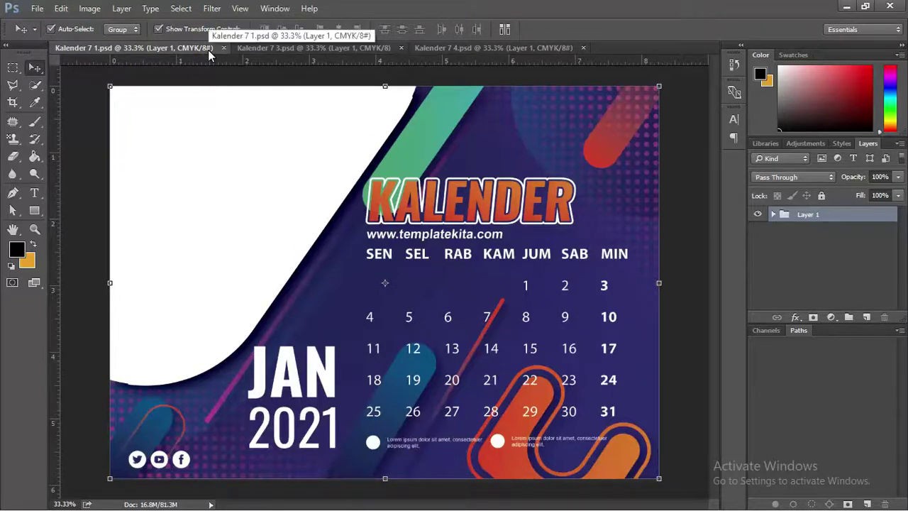
left_click(278, 46)
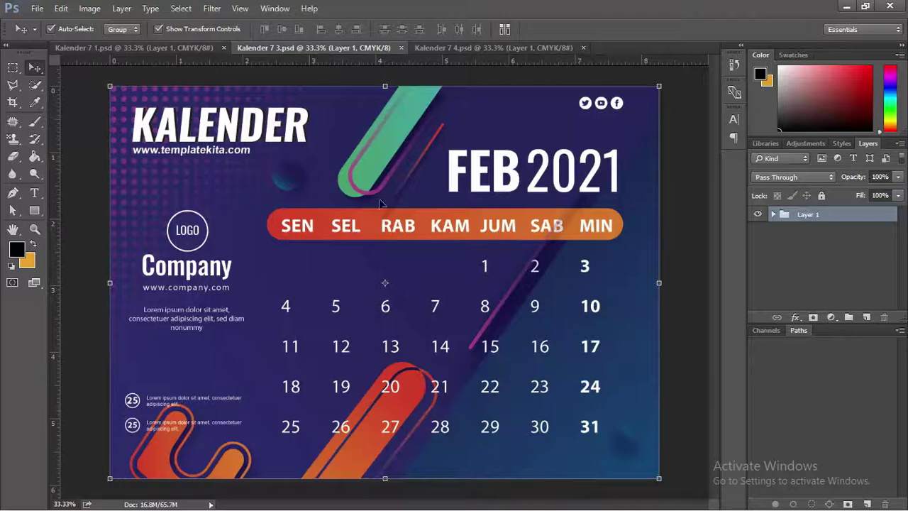
left_click(128, 48)
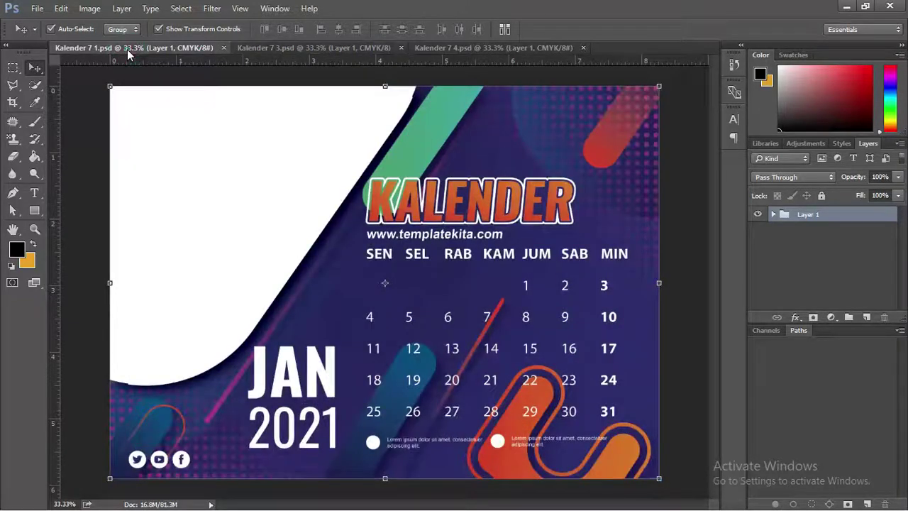
left_click(301, 49)
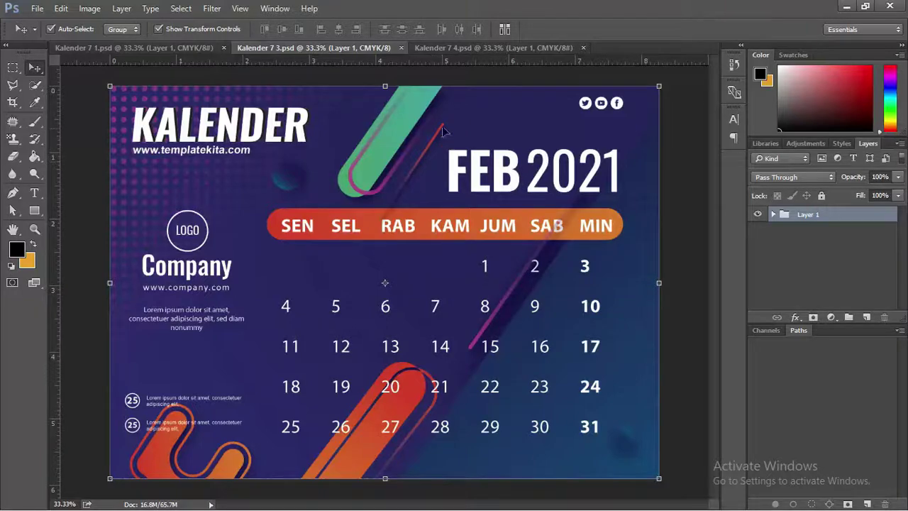
left_click(436, 50)
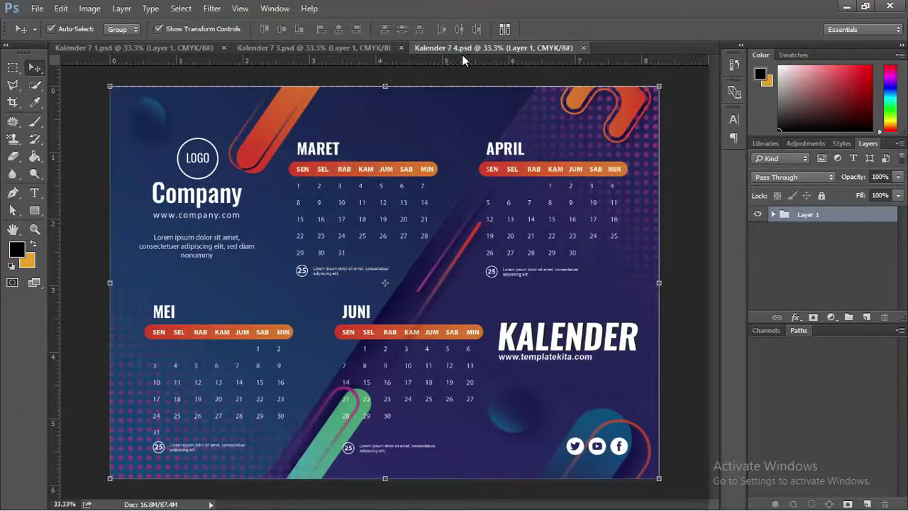
Open Kalender 7 2 from the PSD folder and return to the JAN 2021 page.
key("alt+Tab")
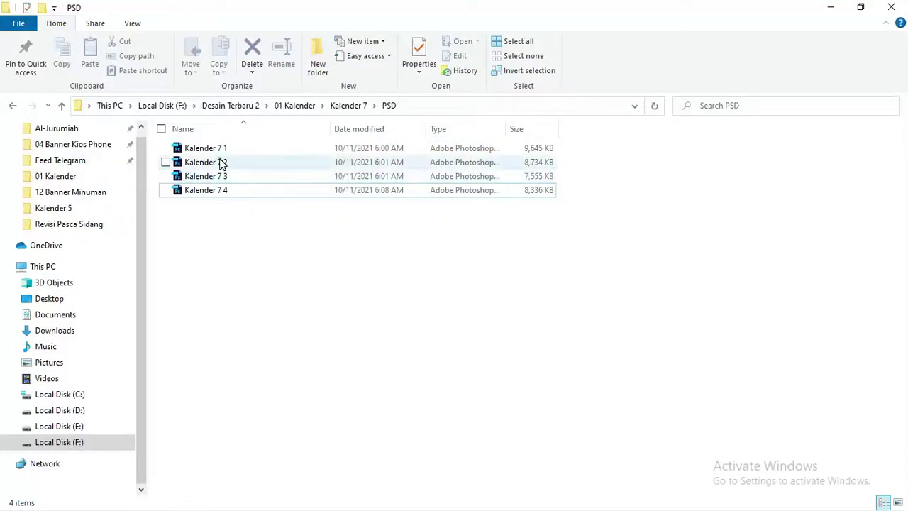
left_click(221, 161)
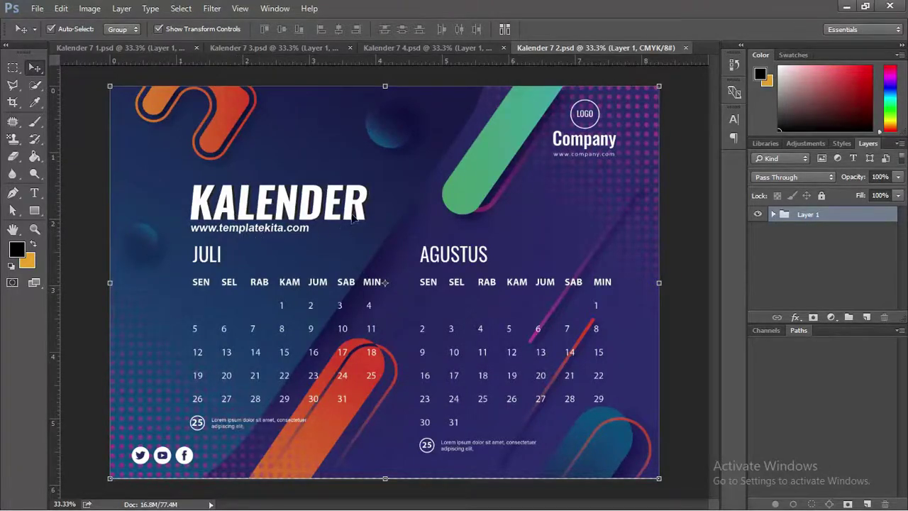
left_click(107, 49)
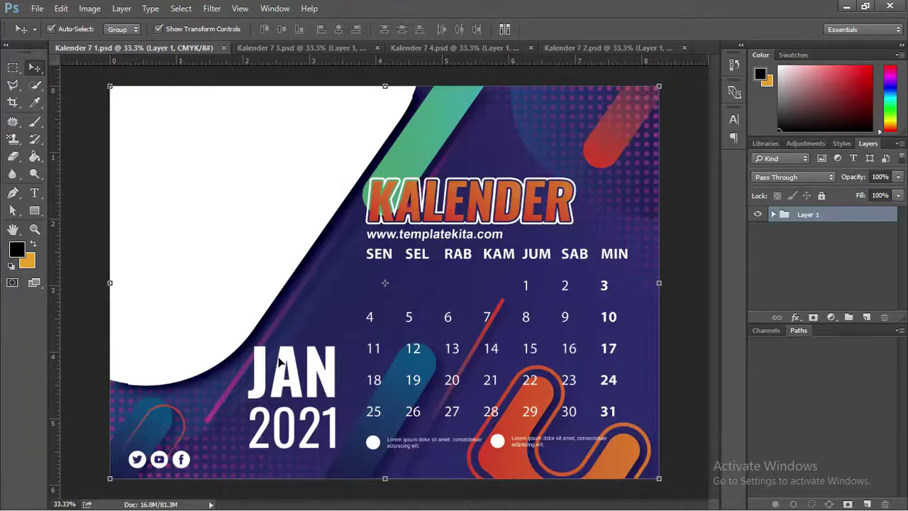
left_click(684, 207)
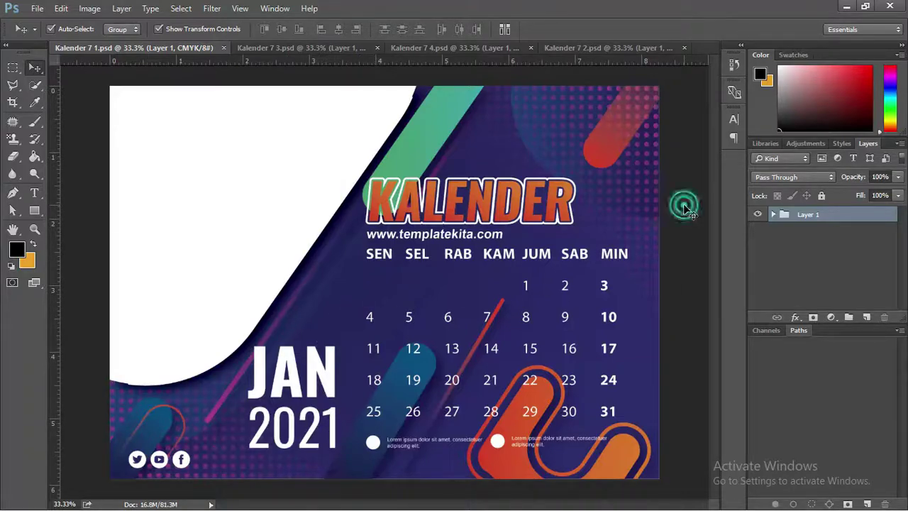
left_click(61, 8)
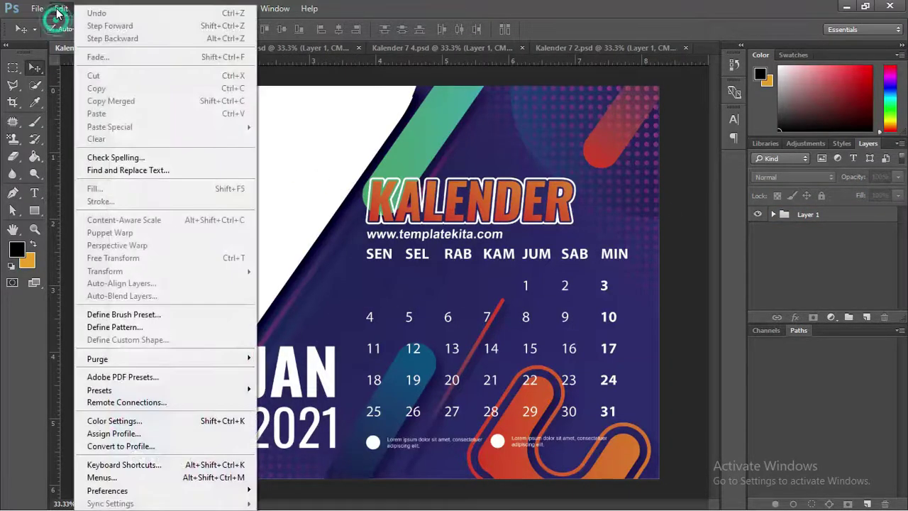
left_click(61, 9)
left_click(89, 8)
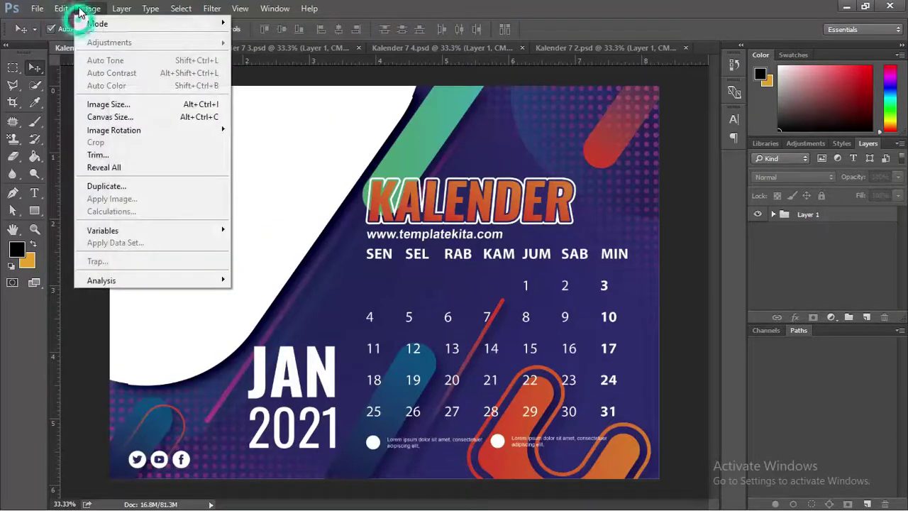
left_click(125, 124)
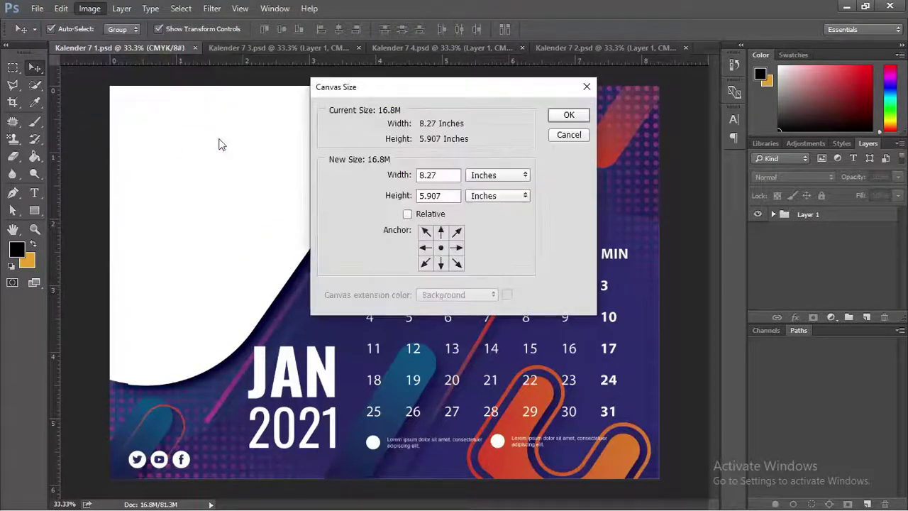
left_click(501, 178)
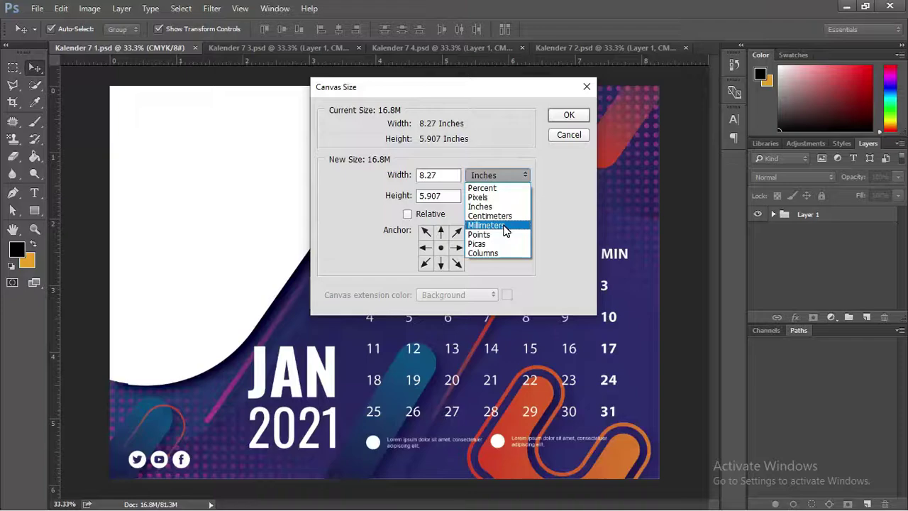
left_click(501, 213)
double_click(445, 174)
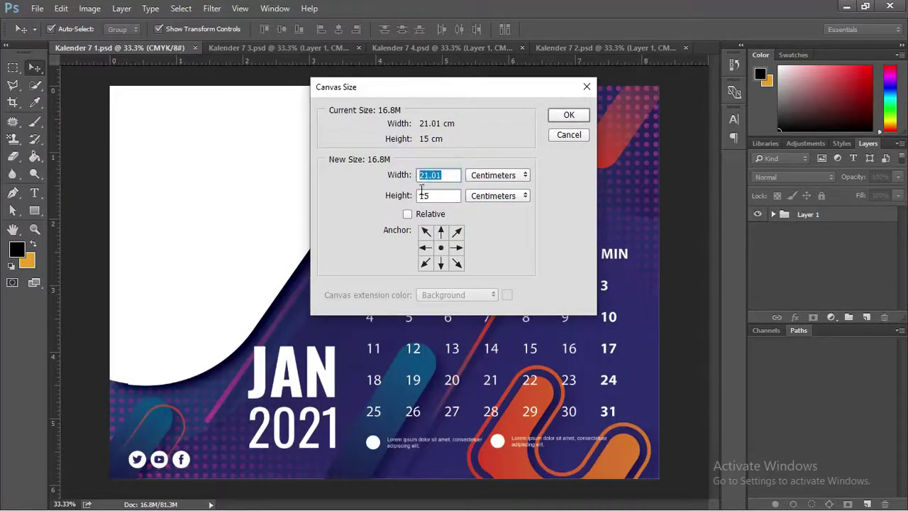
double_click(429, 195)
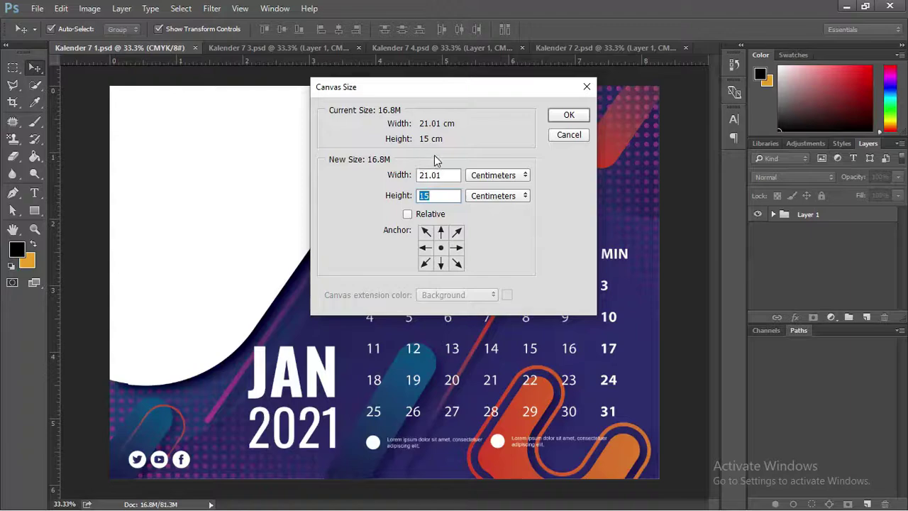
left_click(573, 134)
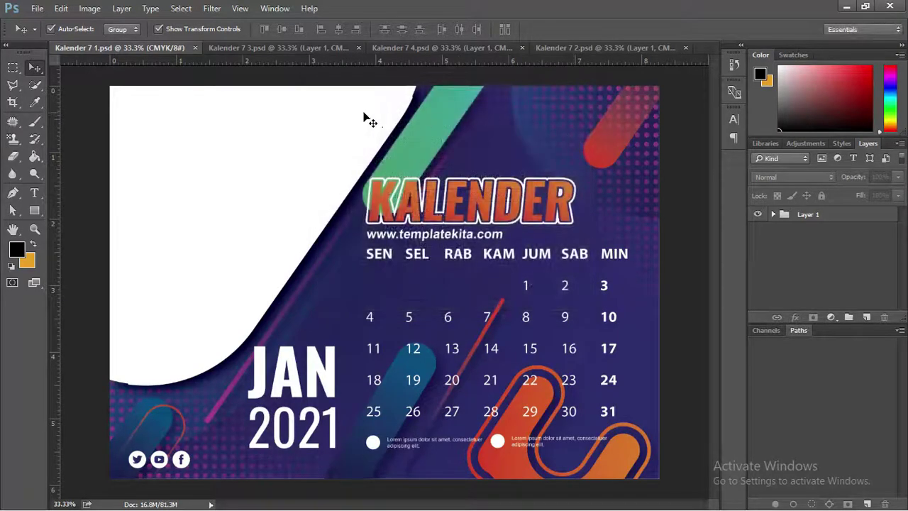
Float the Layers panel over the canvas and ungroup Layer 1 into individual layers.
left_click(37, 73)
left_click_drag(865, 143, 557, 134)
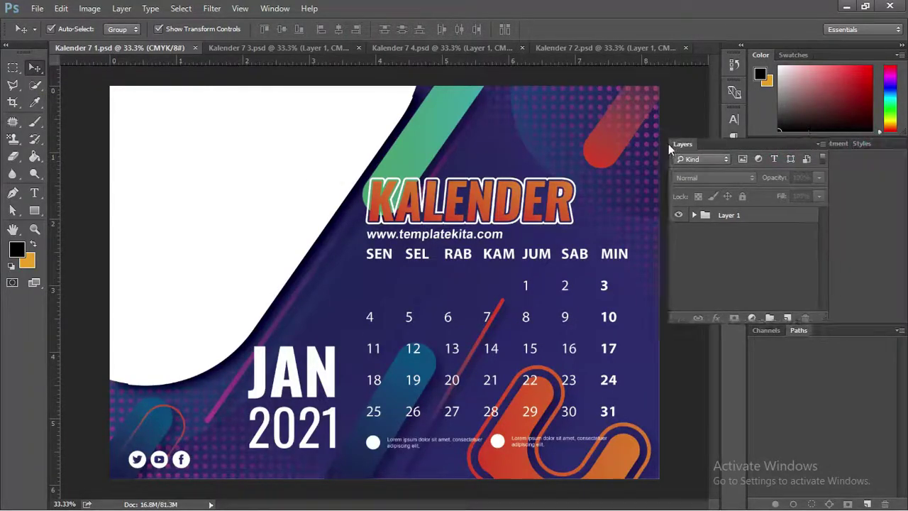
left_click(567, 130)
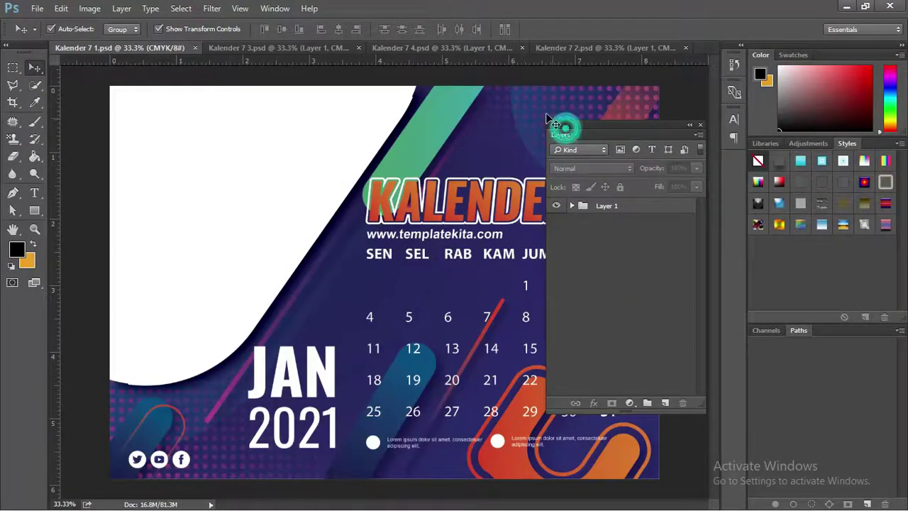
left_click_drag(566, 130, 545, 130)
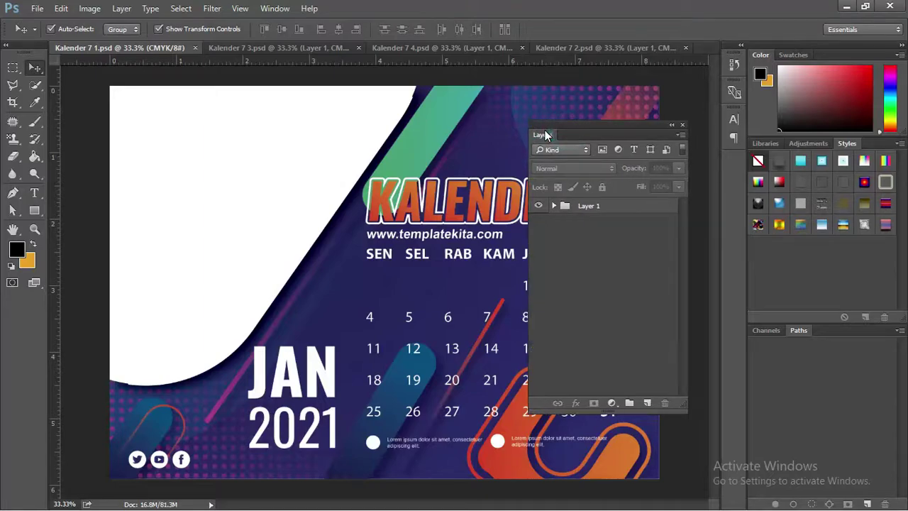
right_click(600, 210)
left_click(648, 154)
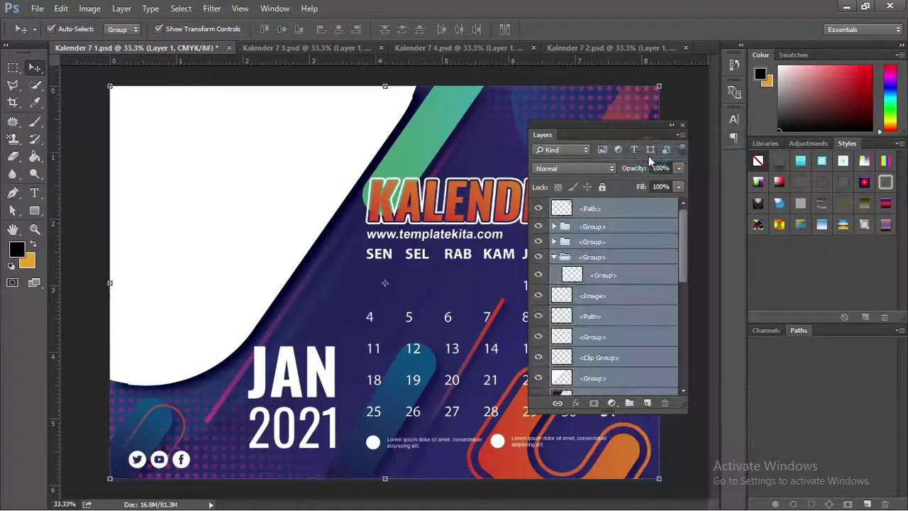
Toggle the <Group> layers' visibility to identify their contents, then select the top <Path> layer.
left_click(625, 243)
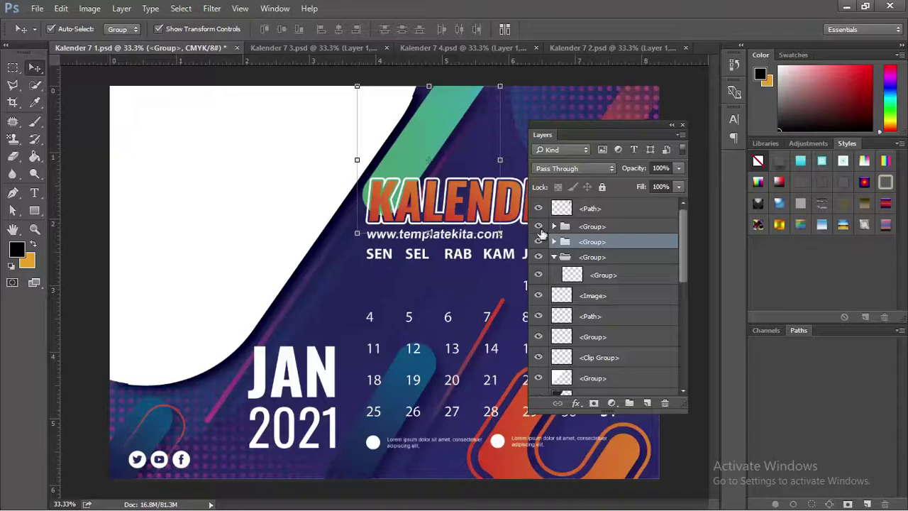
left_click(538, 228)
left_click(541, 242)
left_click(539, 242)
left_click_drag(682, 243, 665, 401)
scroll(665, 323, "up", 10)
left_click(615, 208)
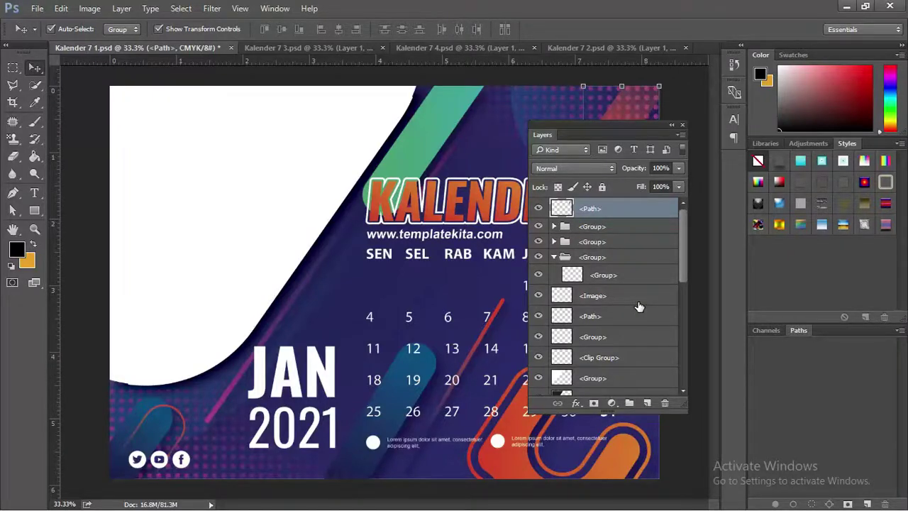
Add a Hue/Saturation adjustment layer with Hue -2, Saturation +35 and Lightness +2.
left_click(612, 404)
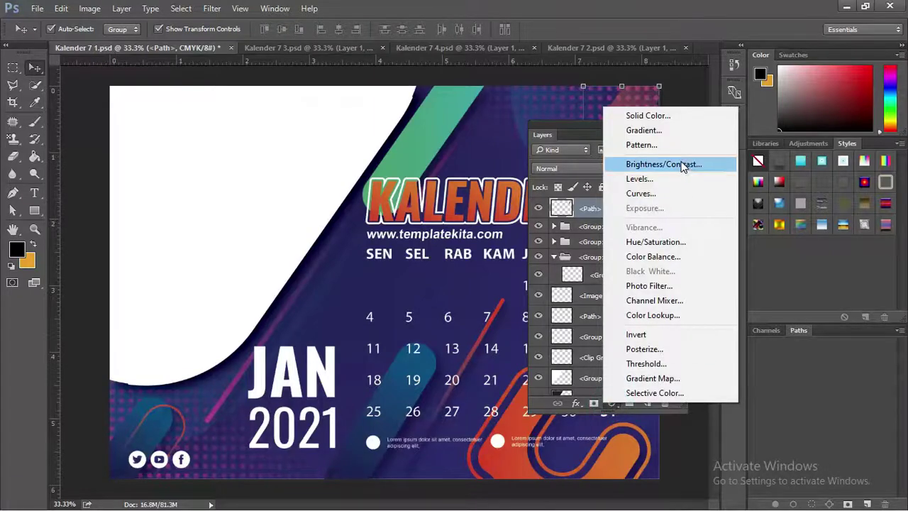
left_click(677, 243)
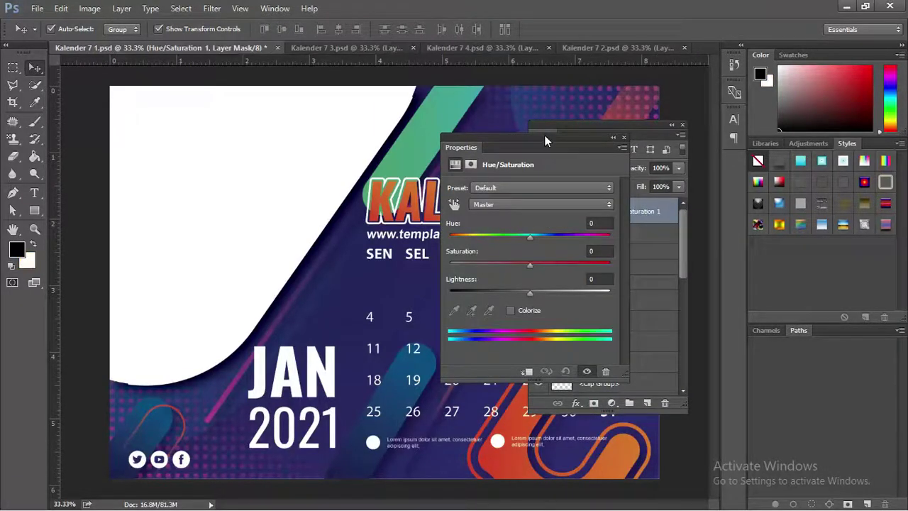
left_click_drag(544, 135, 150, 125)
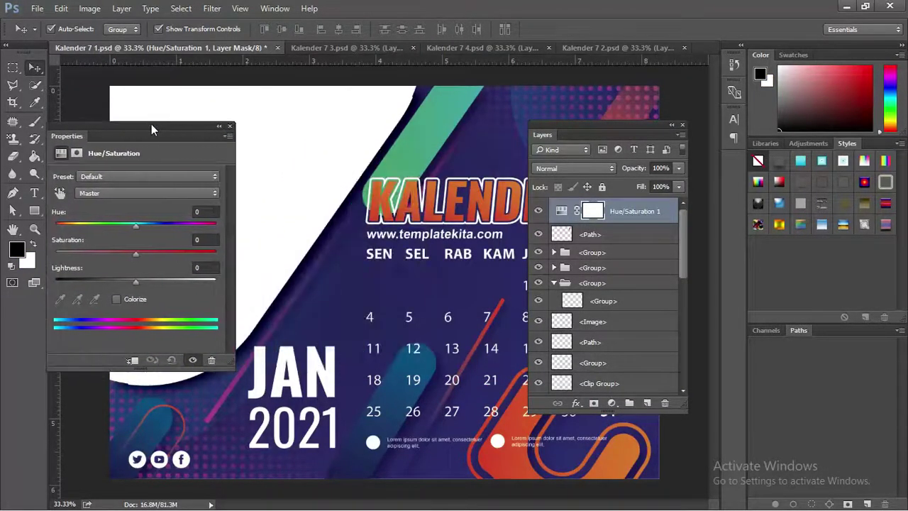
mouse_move(135, 226)
left_mouse_down()
mouse_move(193, 221)
mouse_move(115, 221)
mouse_move(134, 219)
left_mouse_up()
left_click_drag(135, 254, 194, 257)
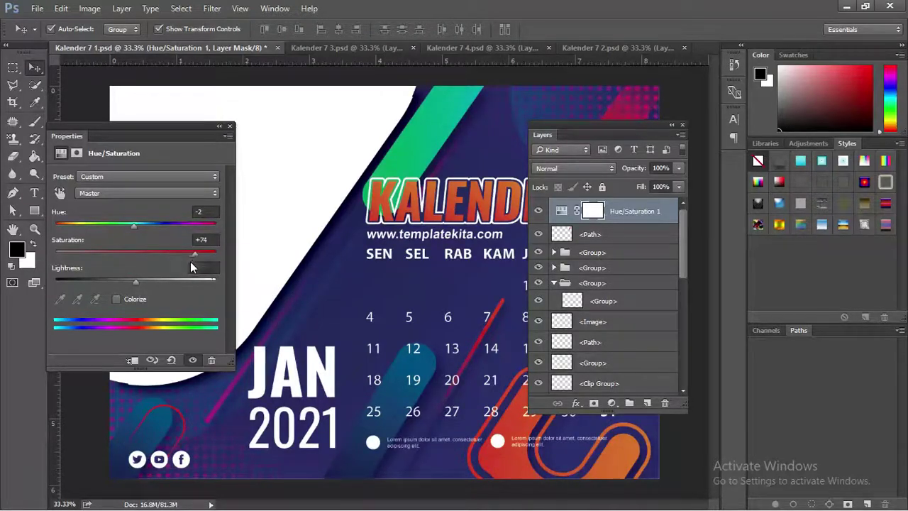
mouse_move(132, 282)
left_mouse_down()
mouse_move(103, 282)
mouse_move(138, 281)
left_mouse_up()
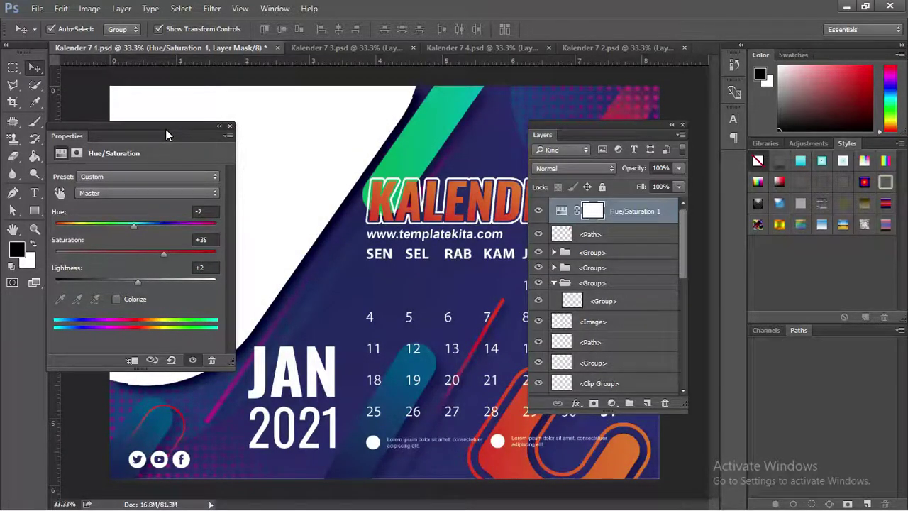
left_click(229, 126)
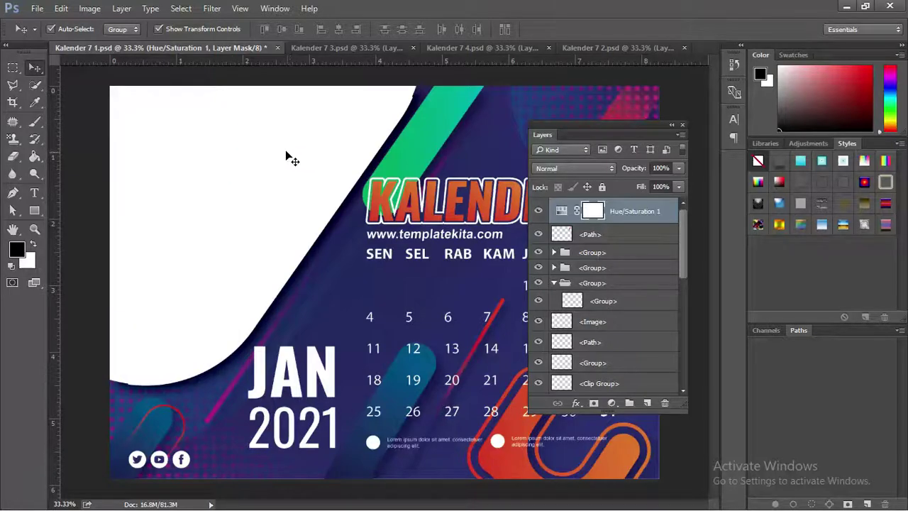
mouse_move(288, 151)
left_mouse_down()
mouse_move(249, 158)
mouse_move(313, 178)
left_mouse_up()
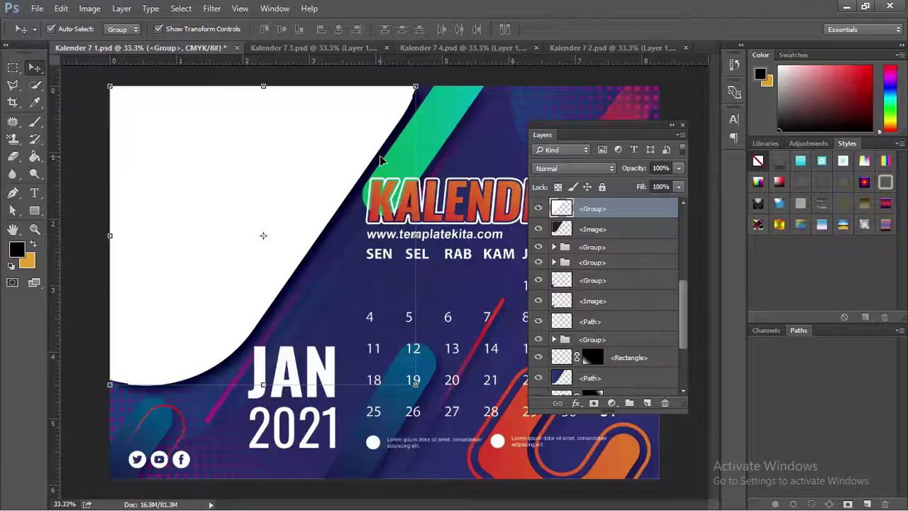
Open 01 Kalender's Wallpaper folder and drag out the blue skyscraper JPG.
key("alt+Tab")
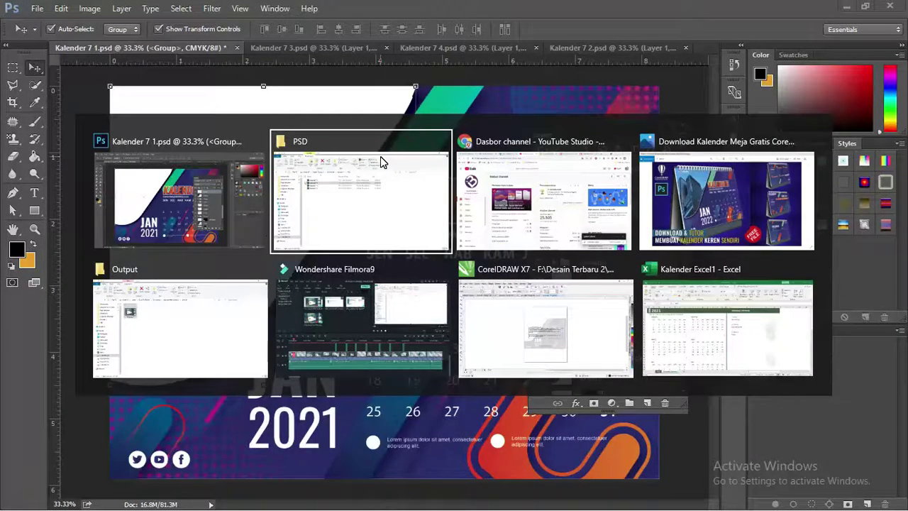
key("Tab")
key("alt+Tab")
key("alt+Tab")
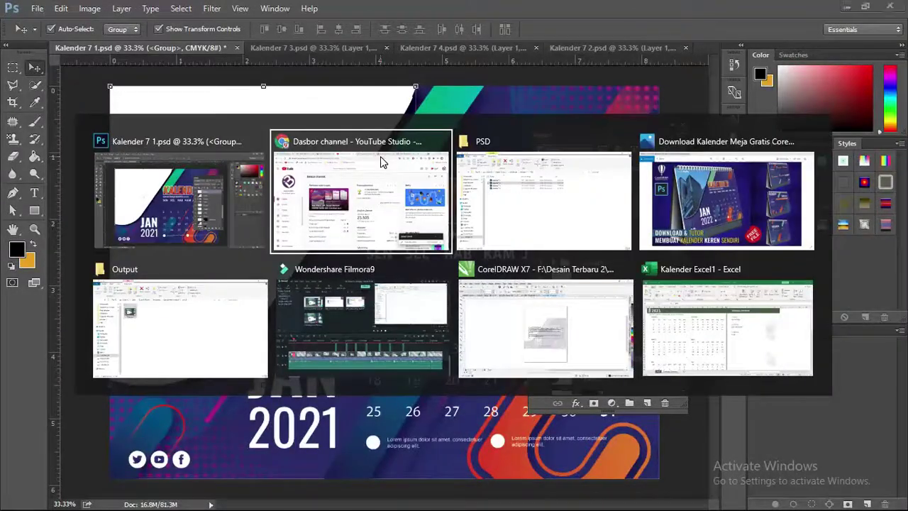
key("Tab")
left_click(309, 105)
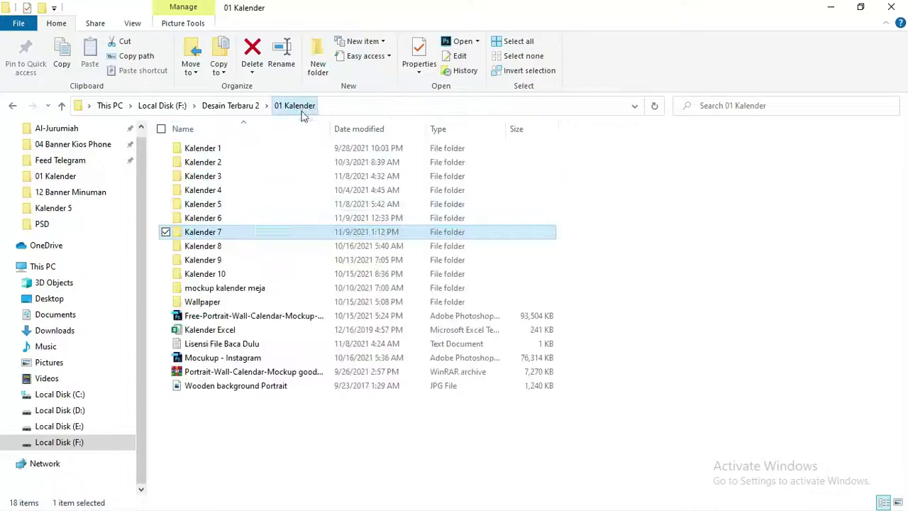
left_click(216, 302)
double_click(217, 302)
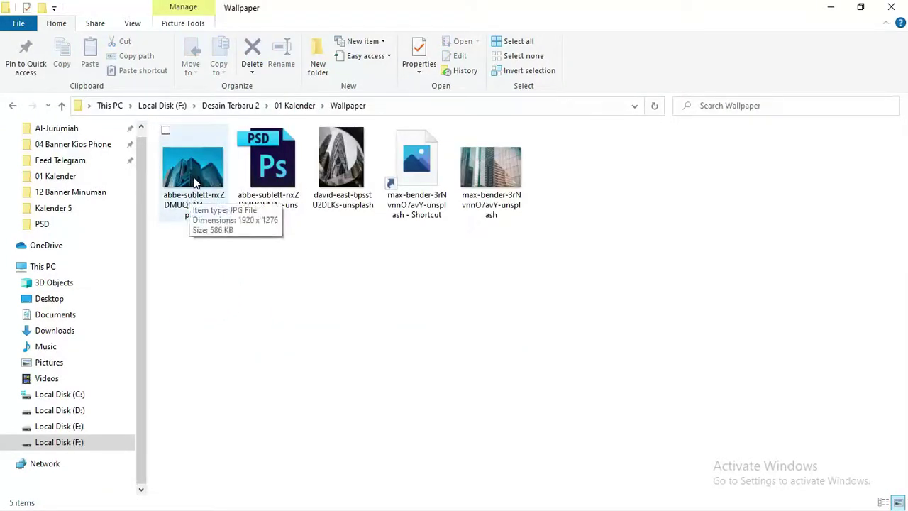
left_click_drag(191, 198, 250, 315)
key("alt+Tab")
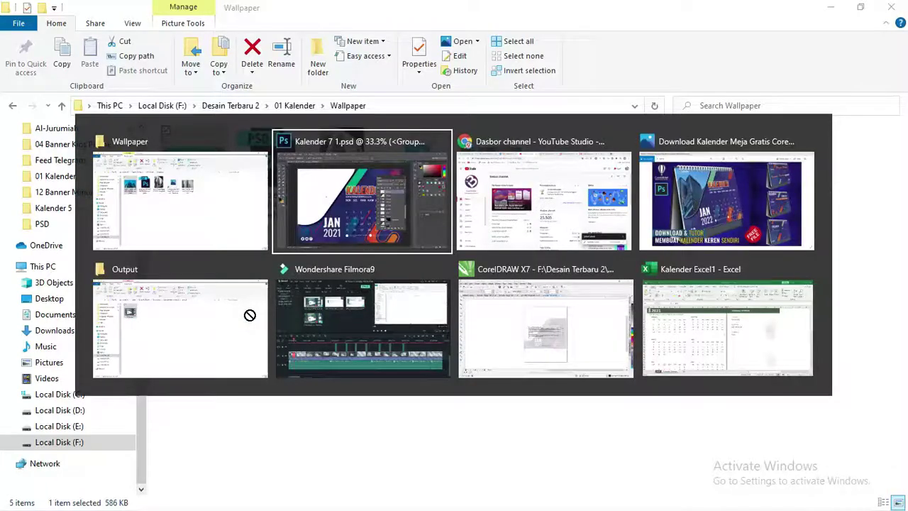
Place the abbe-sublett skyscraper photo onto the JAN 2021 canvas and dock the Layers panel.
left_click_drag(250, 315, 264, 230)
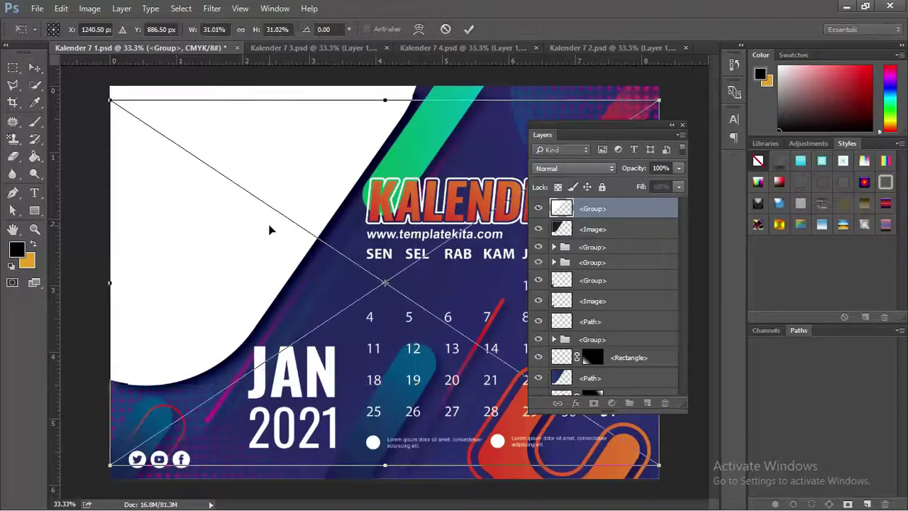
key("Return")
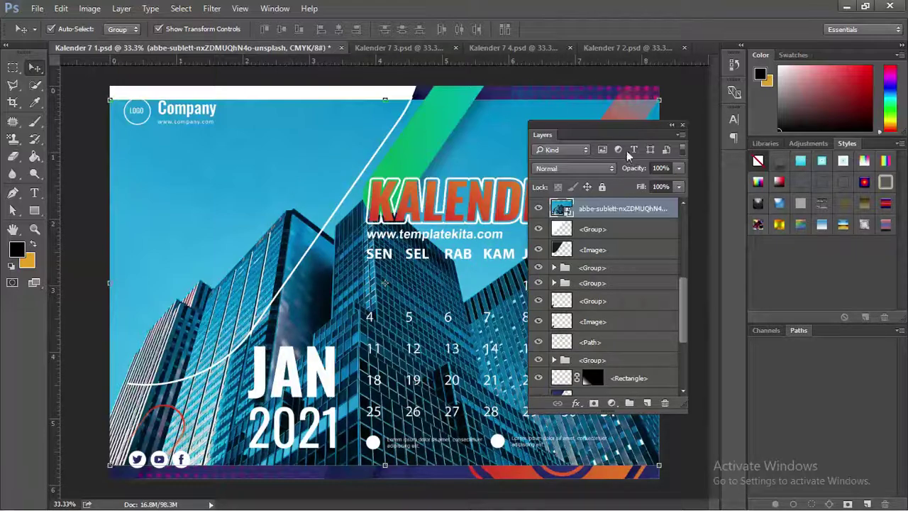
left_click_drag(619, 128, 792, 141)
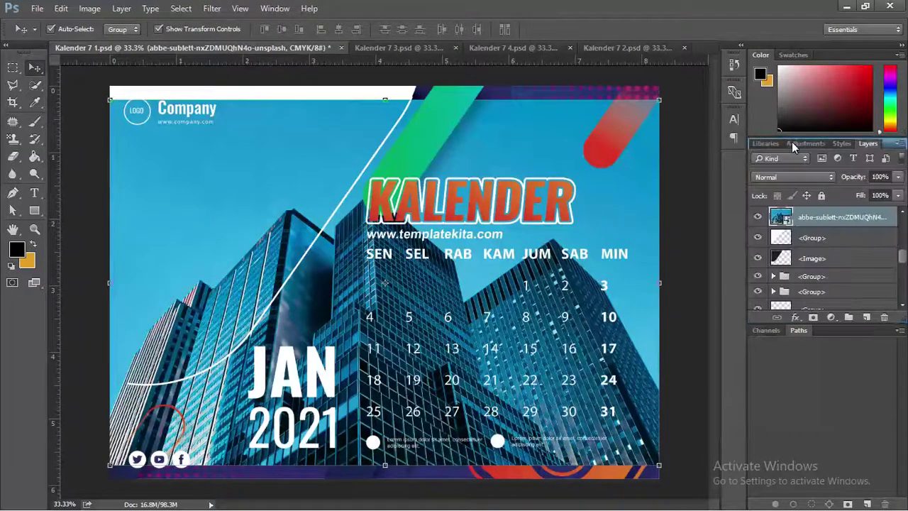
Set the photo's fill to 68%, position it over the header, and load the header-shape selection.
left_click(900, 197)
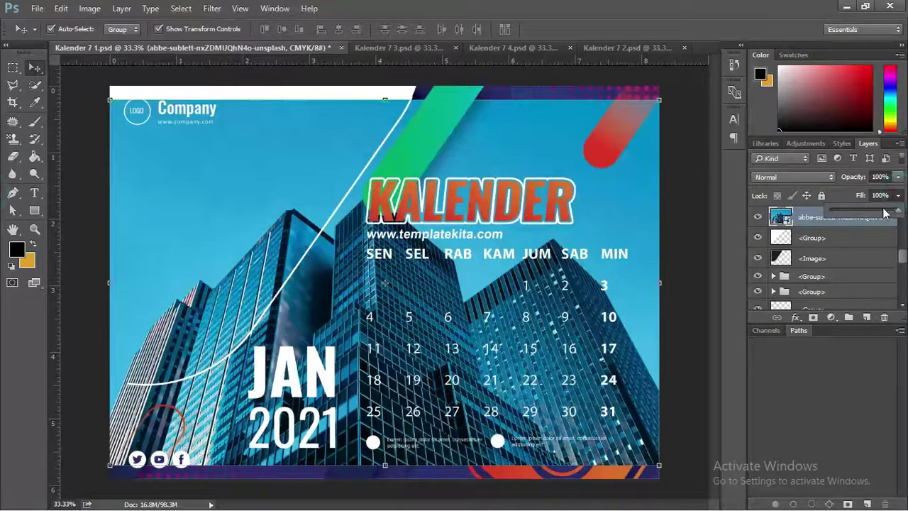
left_click_drag(892, 210, 877, 211)
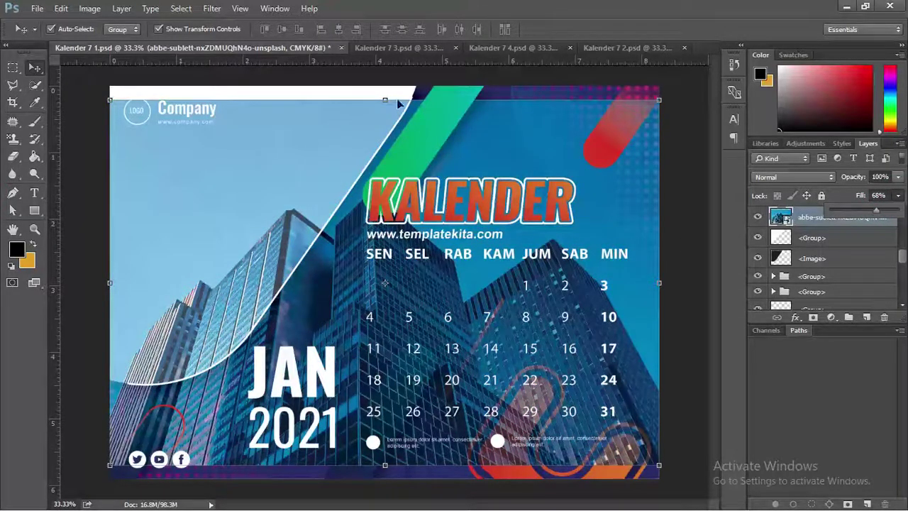
mouse_move(238, 175)
left_mouse_down()
mouse_move(212, 107)
mouse_move(193, 177)
left_mouse_up()
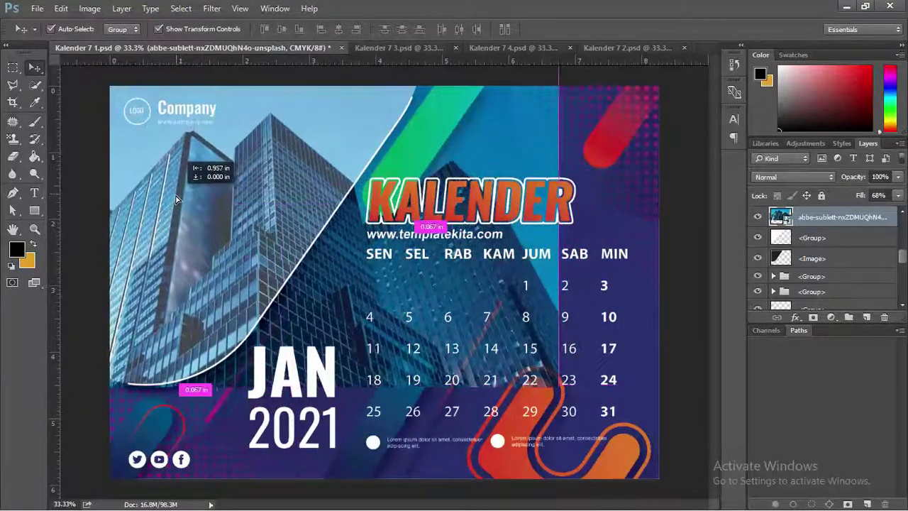
mouse_move(192, 177)
left_mouse_down()
mouse_move(146, 201)
mouse_move(211, 204)
left_mouse_up()
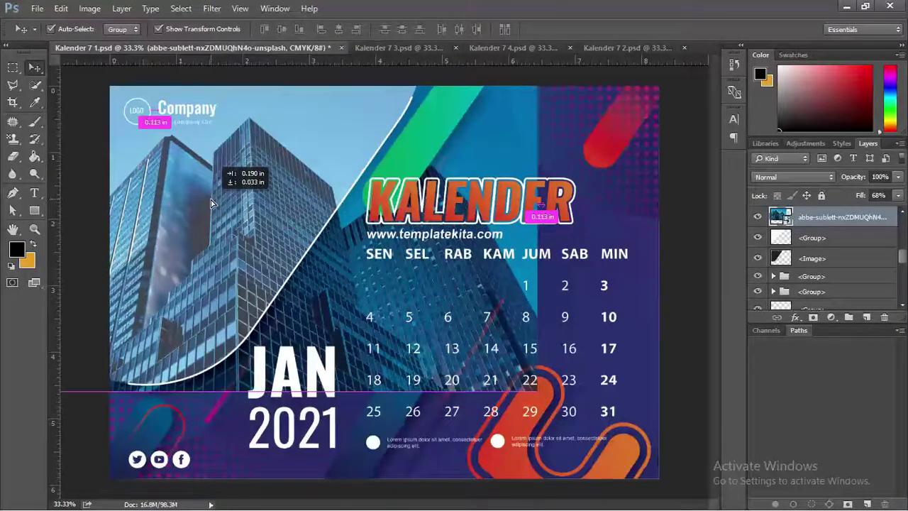
left_click_drag(211, 204, 210, 203)
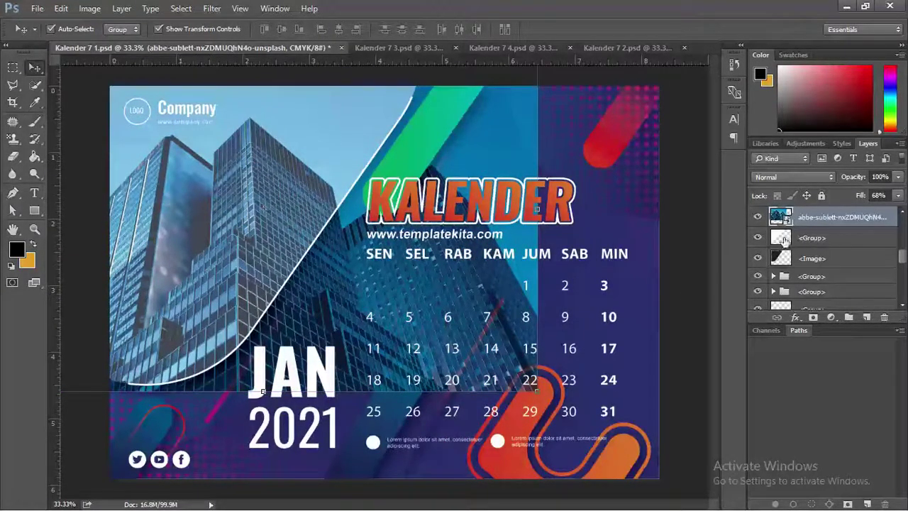
left_click(785, 240)
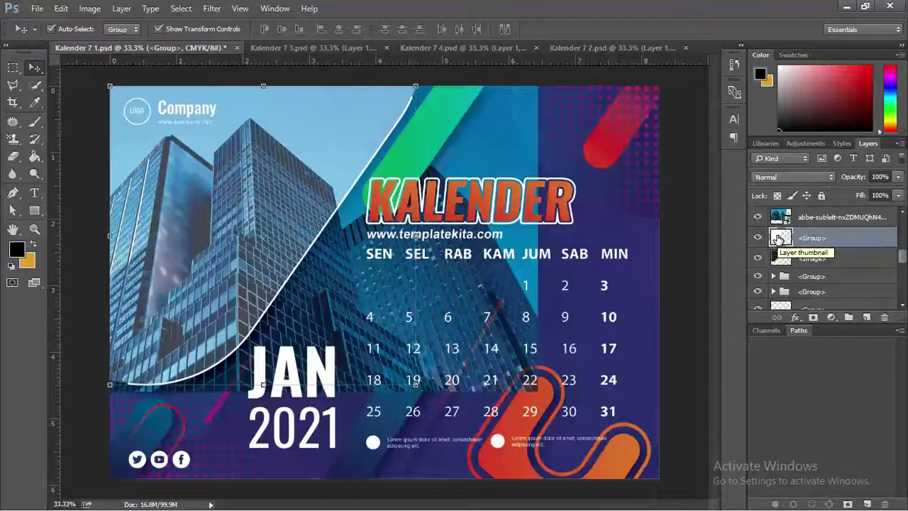
left_click(780, 240, "ctrl")
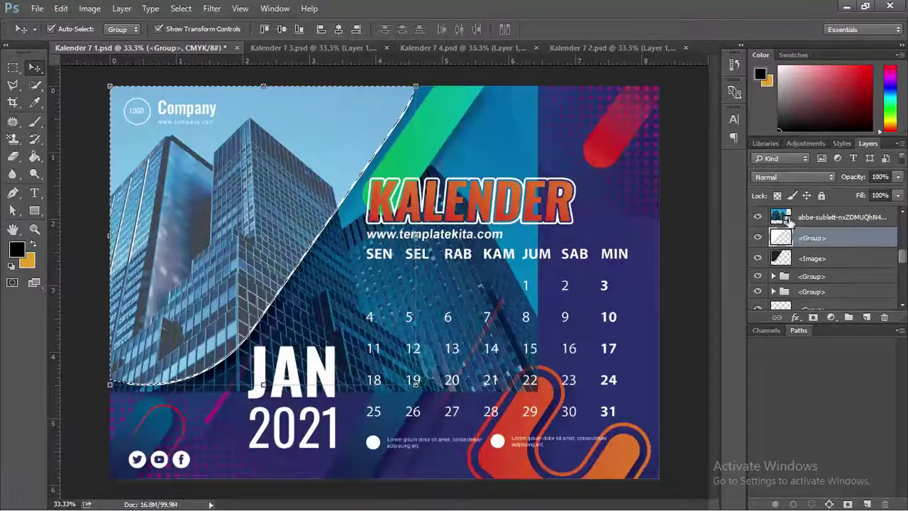
Return the photo's fill to 100% and add a layer mask from the curved header selection.
left_click(787, 219)
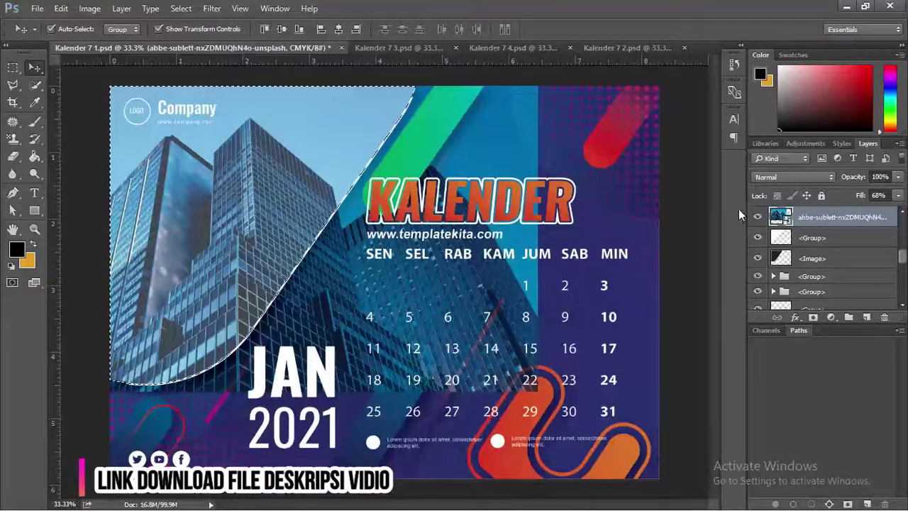
left_click_drag(898, 195, 902, 210)
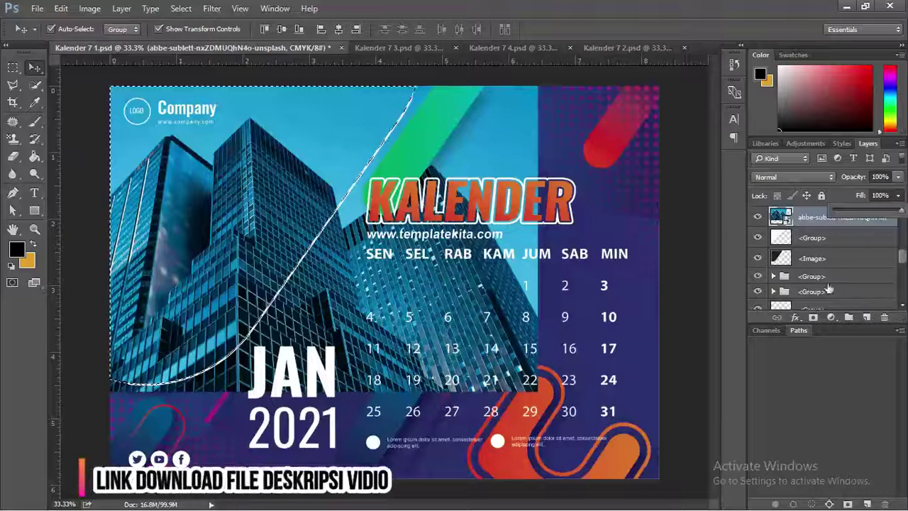
left_click(813, 319)
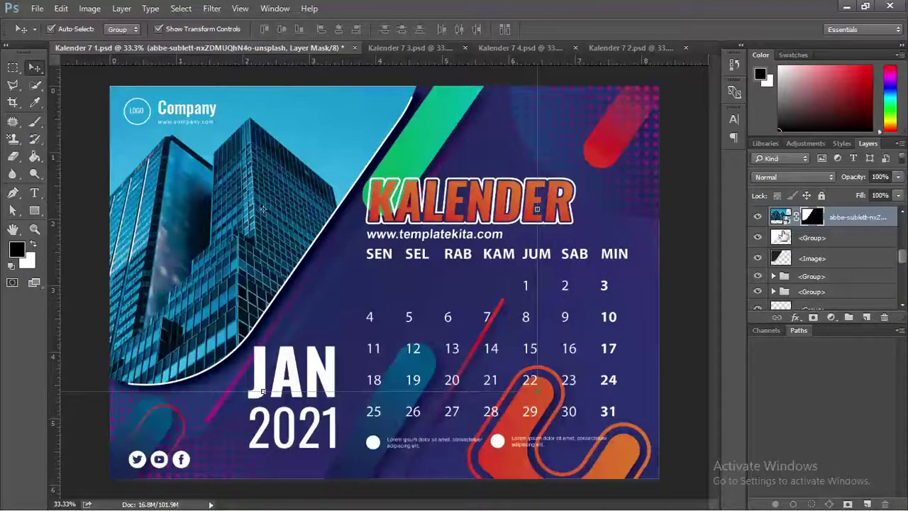
left_click(696, 178)
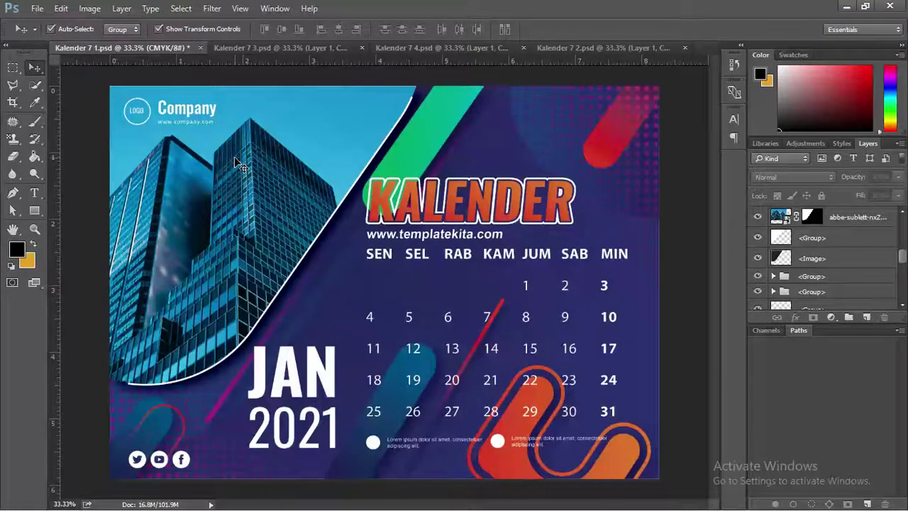
Ungroup the layer group containing the year text.
left_click(326, 418)
scroll(326, 419, "up", 1)
scroll(325, 429, "up", 1)
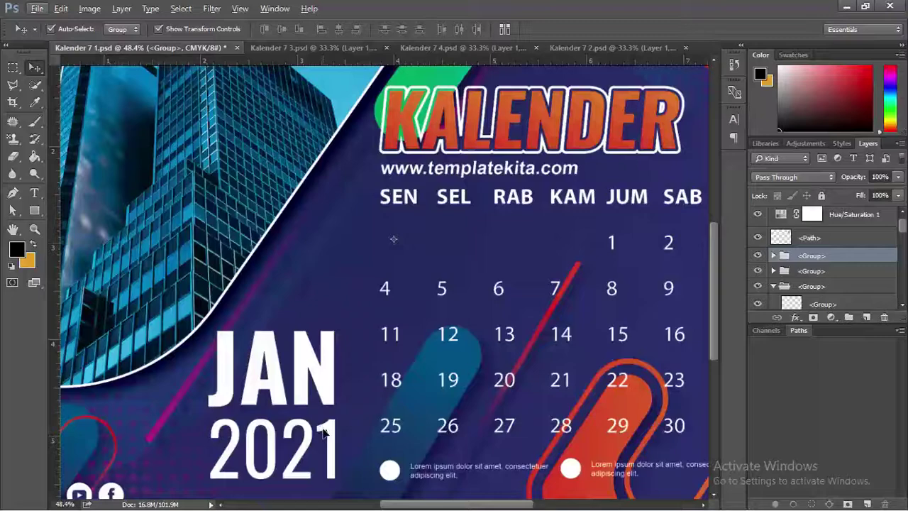
scroll(323, 419, "up", 1)
scroll(318, 369, "up", 1)
scroll(314, 331, "up", 1)
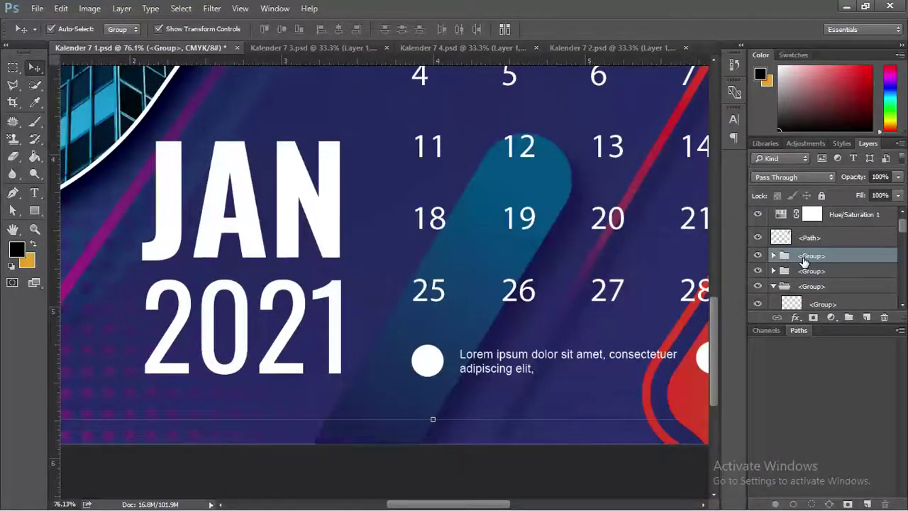
right_click(804, 260)
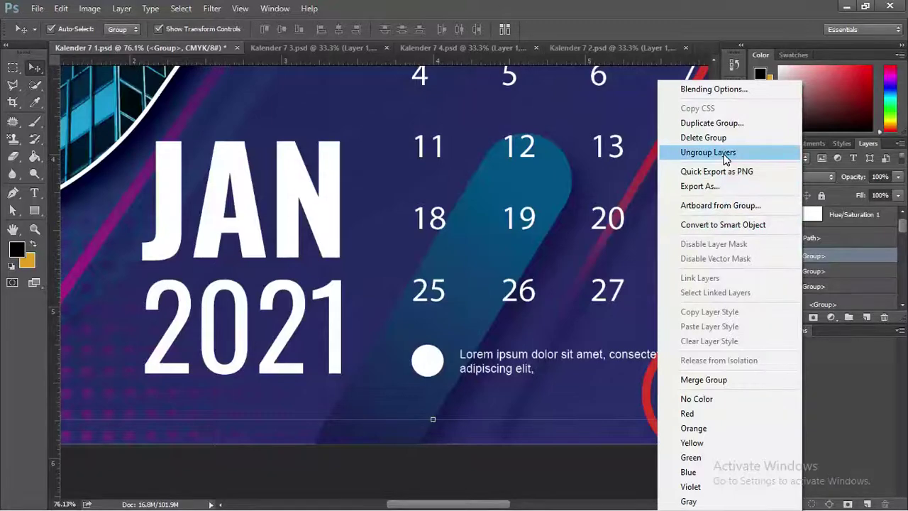
left_click(726, 152)
Edit the year text layer from 2021 to 2022 and commit it.
left_click(783, 276)
double_click(783, 277)
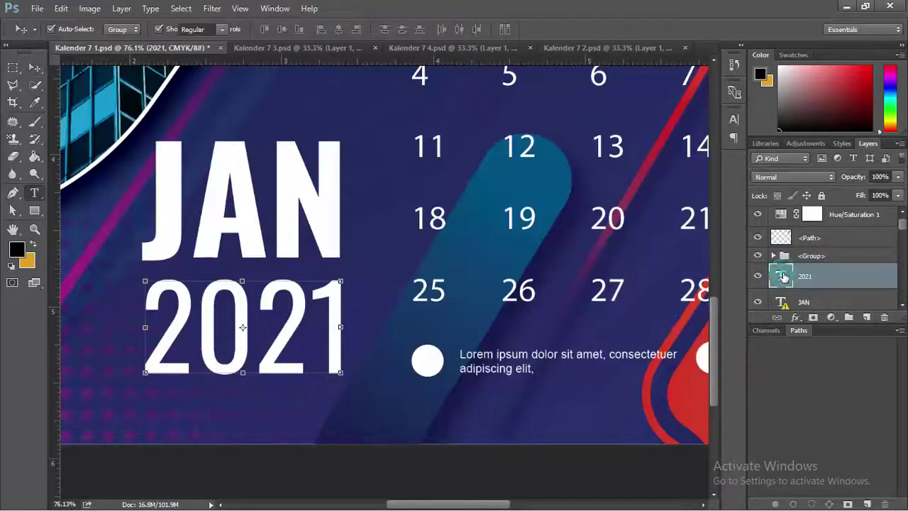
left_click(348, 303)
key("shift+Left")
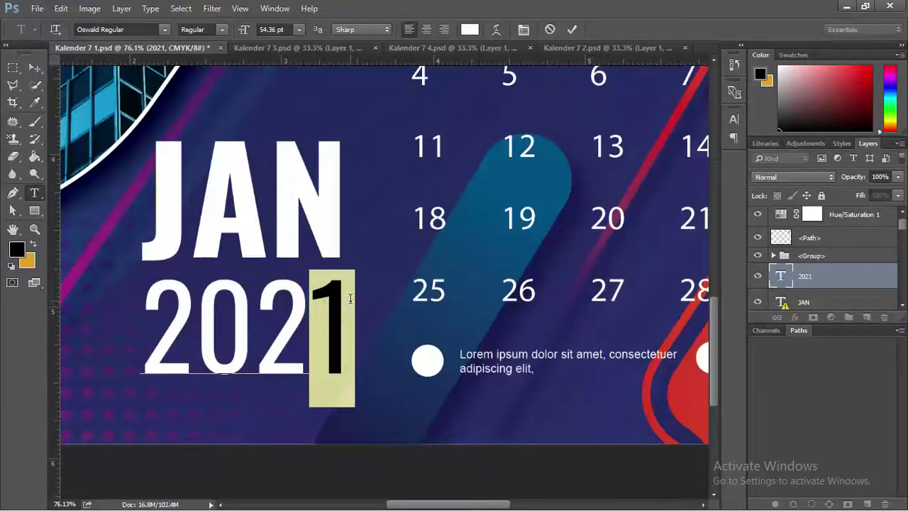
type("2")
left_click(34, 67)
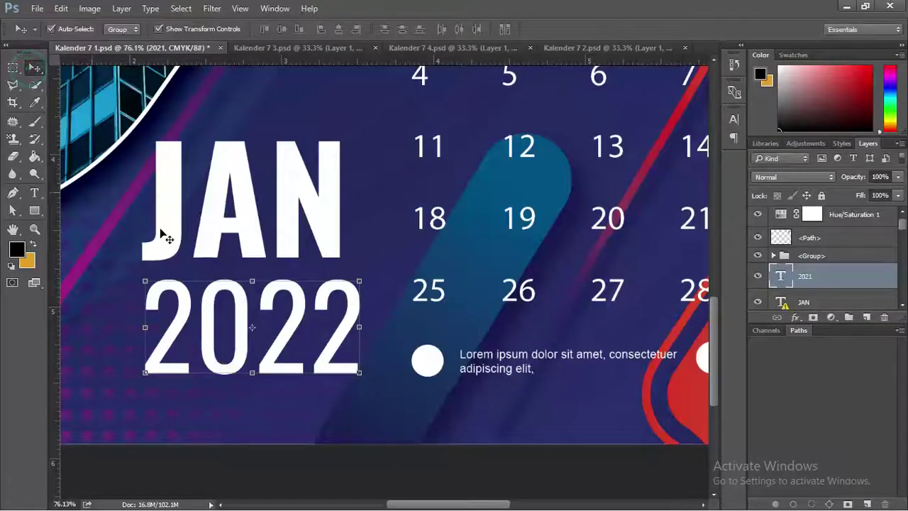
scroll(163, 234, "down", 2)
scroll(162, 234, "down", 2)
scroll(163, 234, "down", 1)
scroll(163, 234, "down", 1)
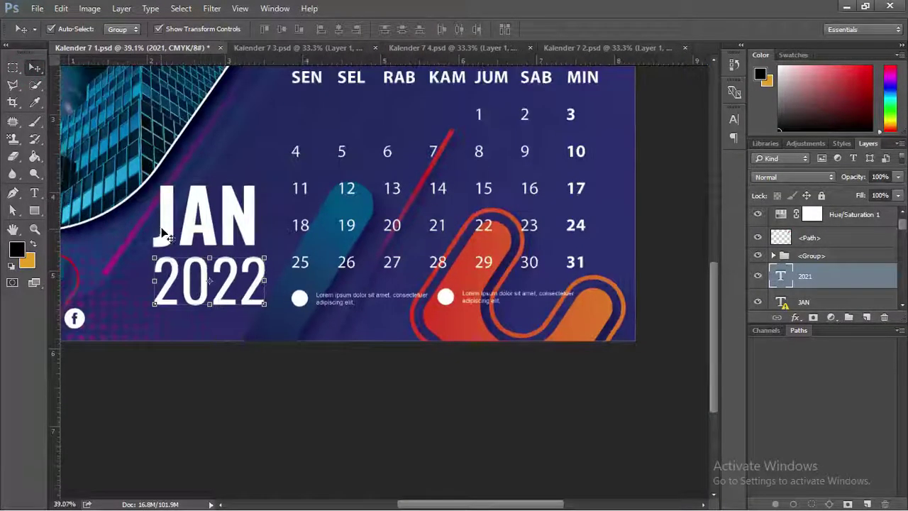
left_click(36, 67)
left_click(658, 210)
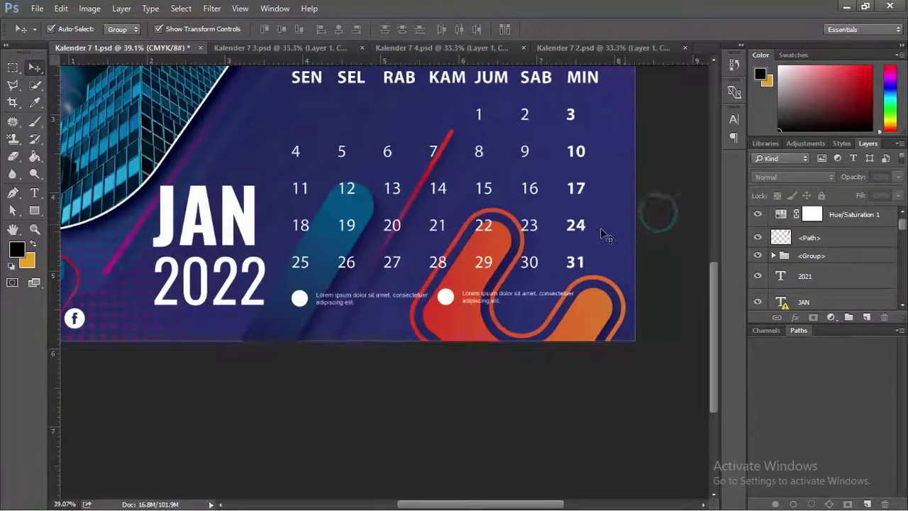
scroll(604, 233, "up", 2)
scroll(604, 233, "up", 2)
scroll(604, 235, "up", 1)
Delete the January date numbers, leaving only the weekday names.
left_click_drag(571, 231, 554, 234)
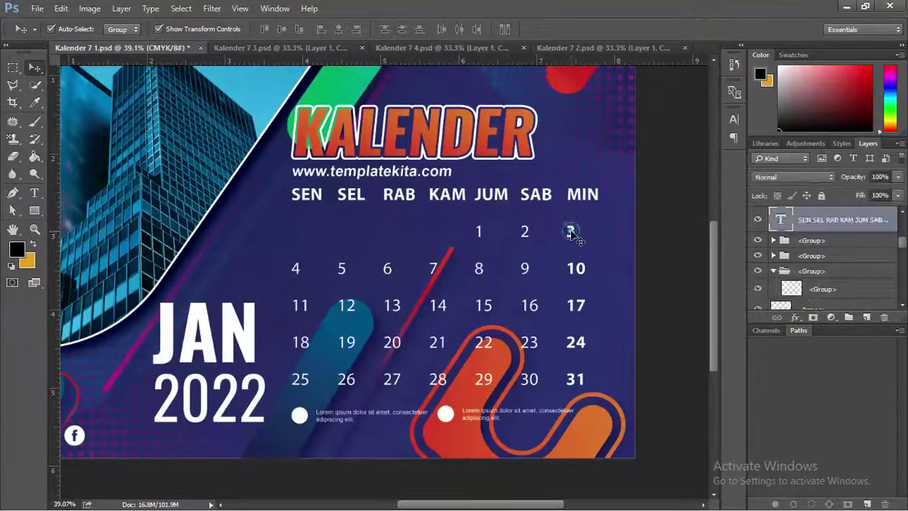
key("ctrl+z")
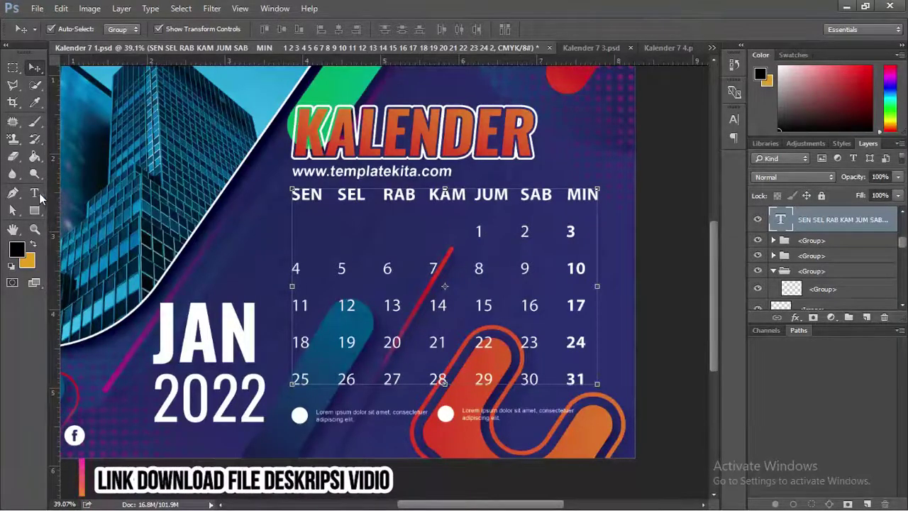
left_click(35, 193)
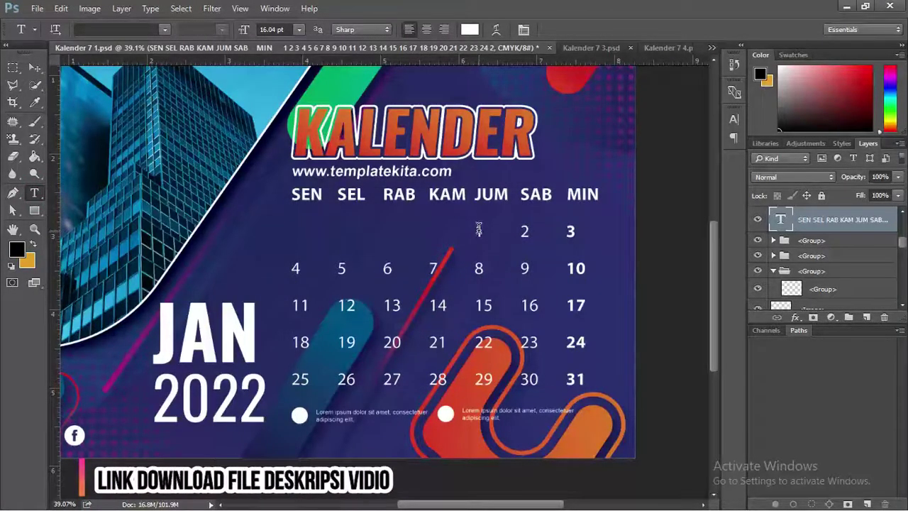
left_click_drag(479, 229, 616, 387)
key("Left")
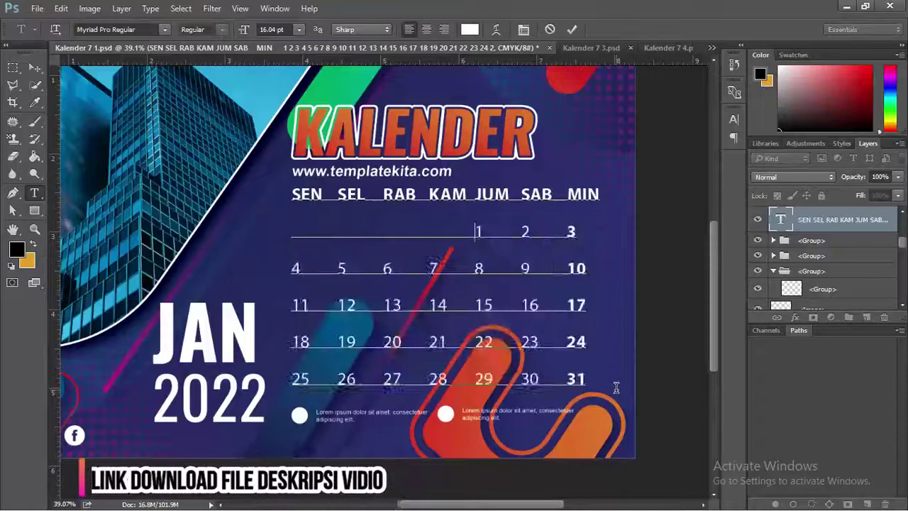
key("Delete")
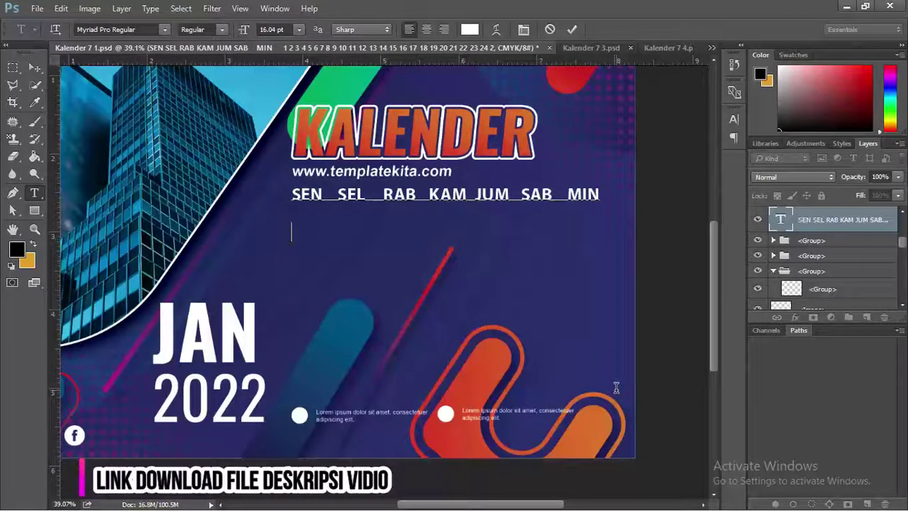
key("BackSpace")
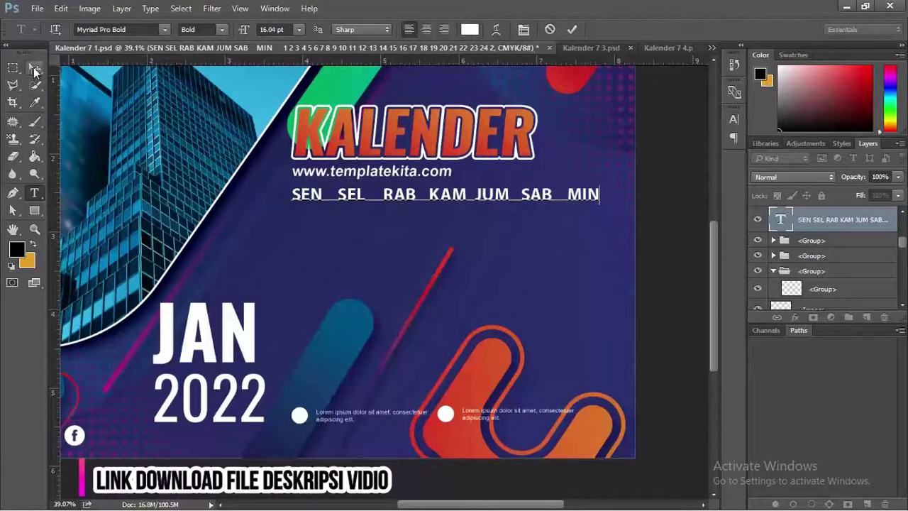
left_click(35, 67)
Open the Lisensi File Baca Dulu text file from the 01 Kalender folder.
key("alt+Tab")
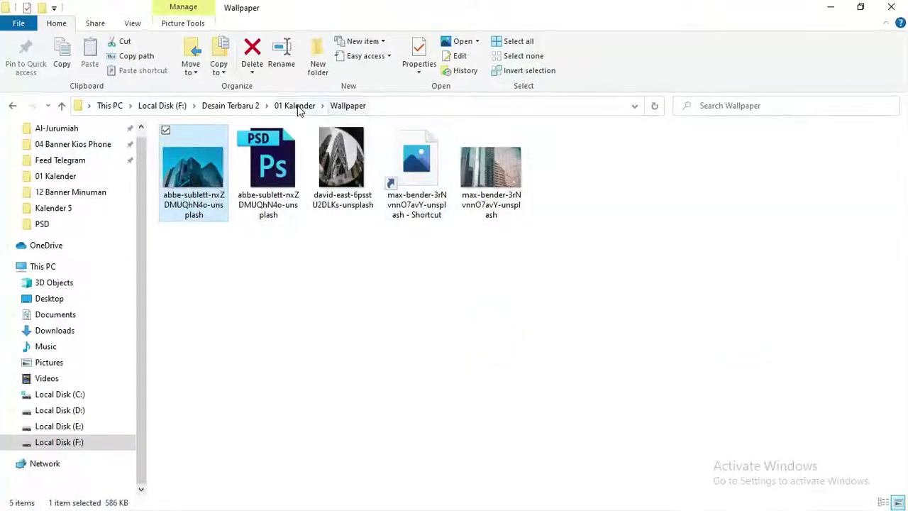
left_click(297, 105)
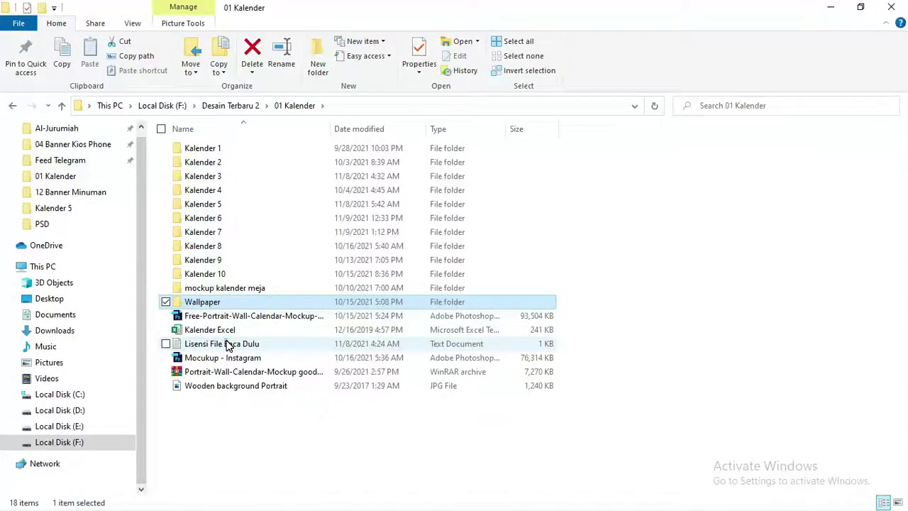
double_click(227, 344)
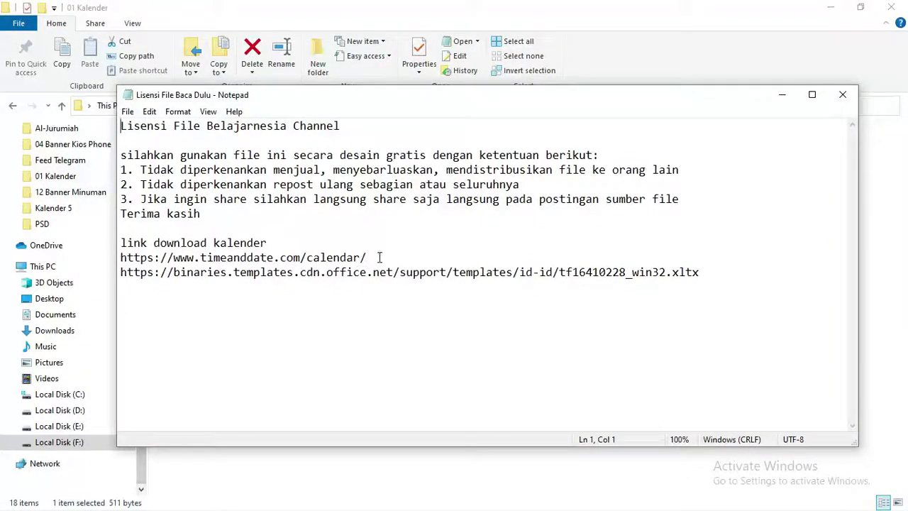
Review the two calendar download links in the licence note, then close Notepad.
left_click_drag(379, 258, 78, 261)
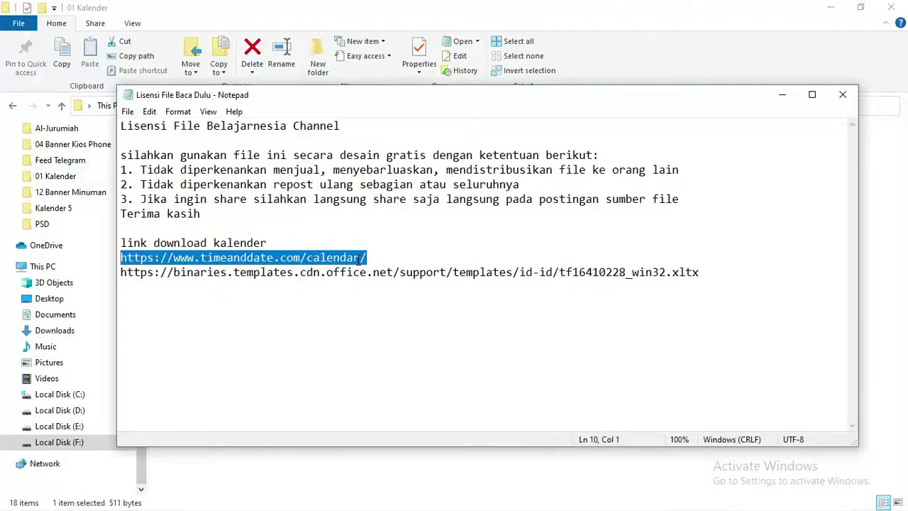
left_click_drag(701, 272, 117, 275)
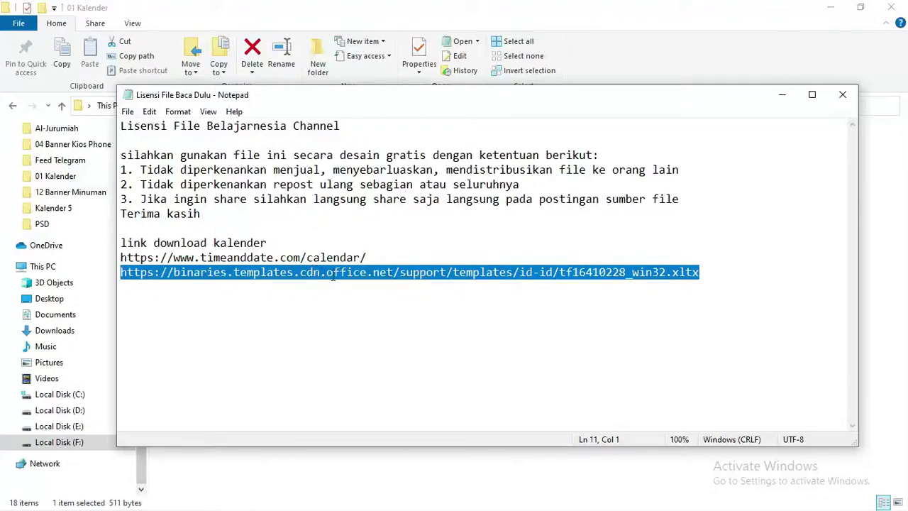
mouse_move(718, 271)
left_mouse_down()
mouse_move(124, 287)
mouse_move(120, 245)
left_mouse_up()
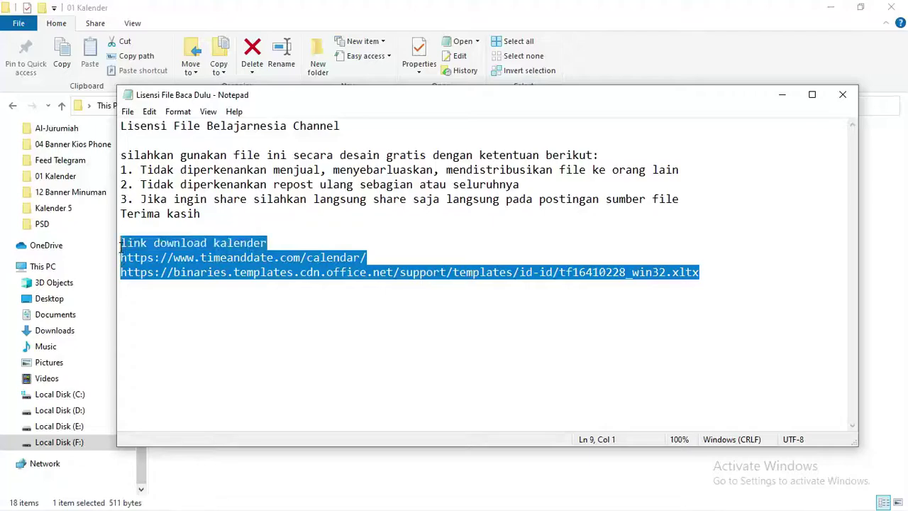
left_click(612, 263)
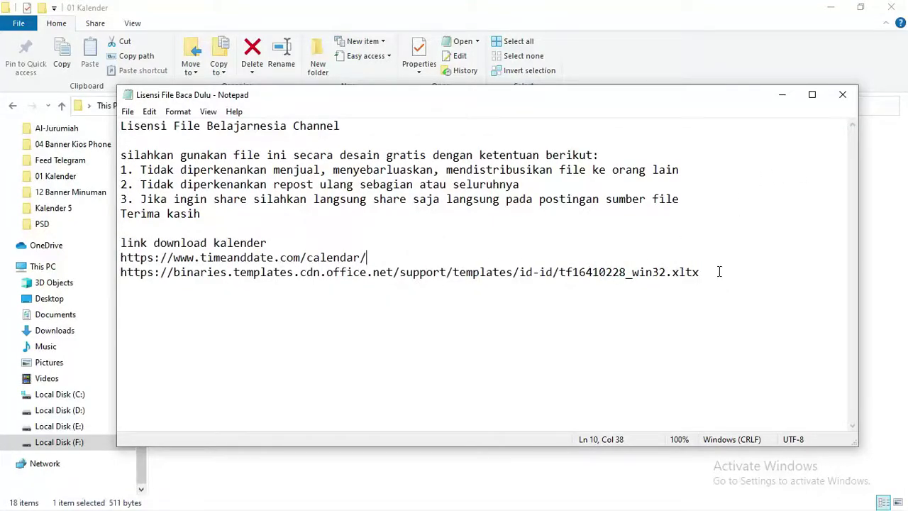
mouse_move(718, 271)
left_mouse_down()
mouse_move(146, 273)
mouse_move(89, 256)
left_mouse_up()
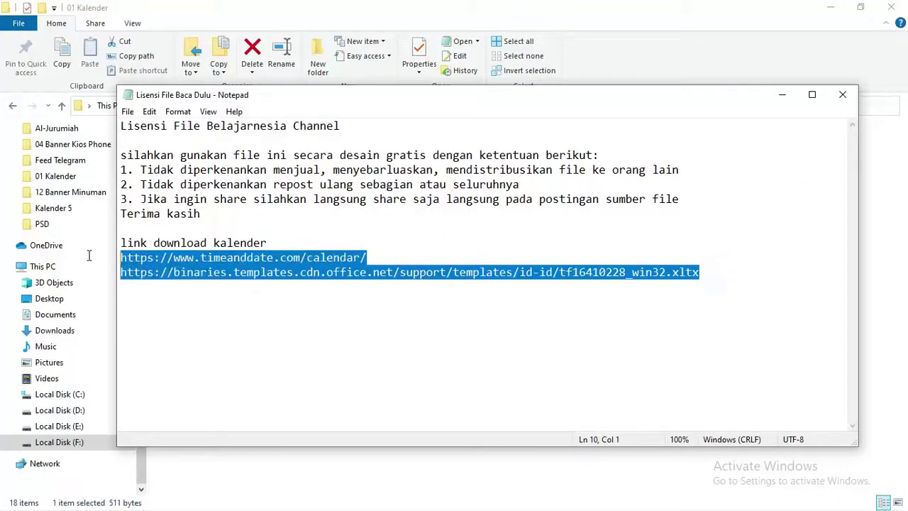
left_click(842, 94)
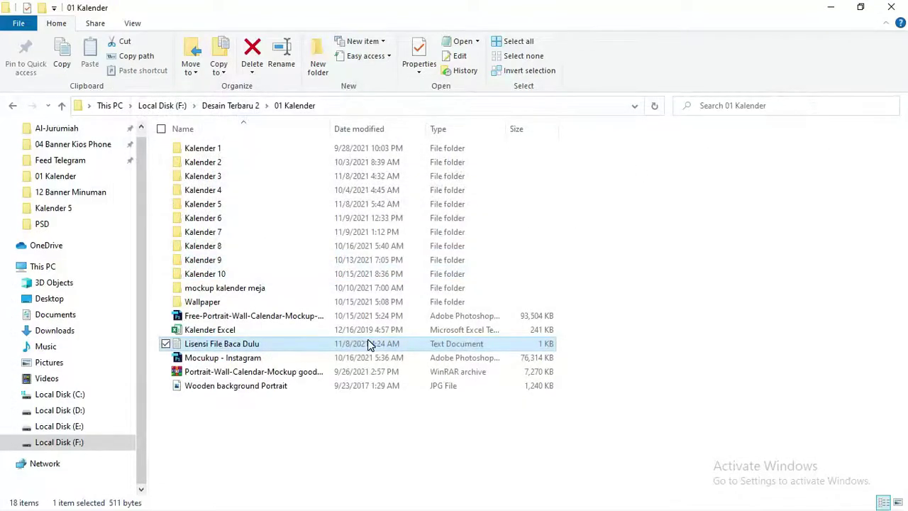
Open the Kalender Excel workbook and set its yearly calendar sheet to 2022.
double_click(223, 331)
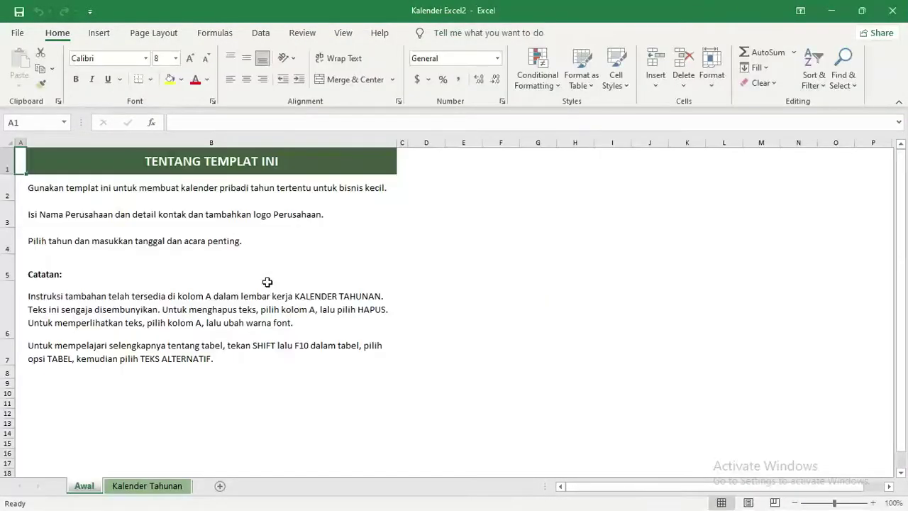
left_click(161, 489)
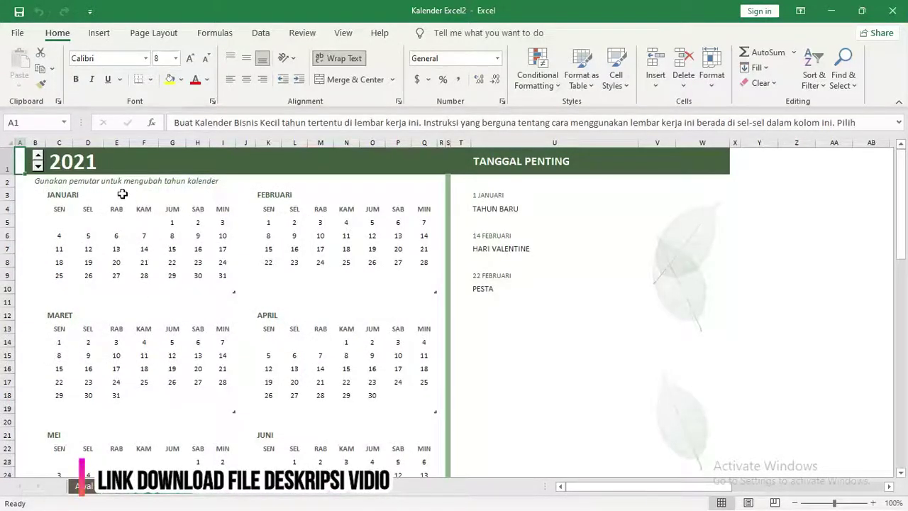
left_click(38, 154)
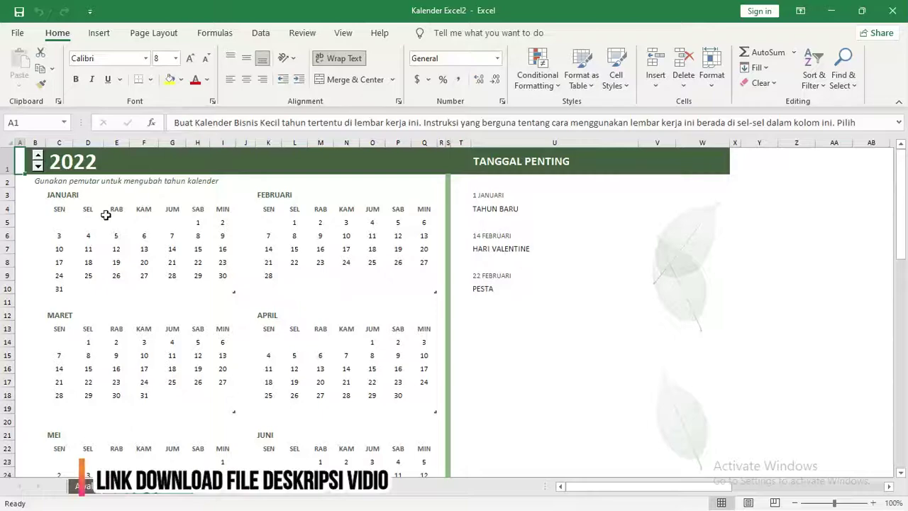
key("alt+Tab")
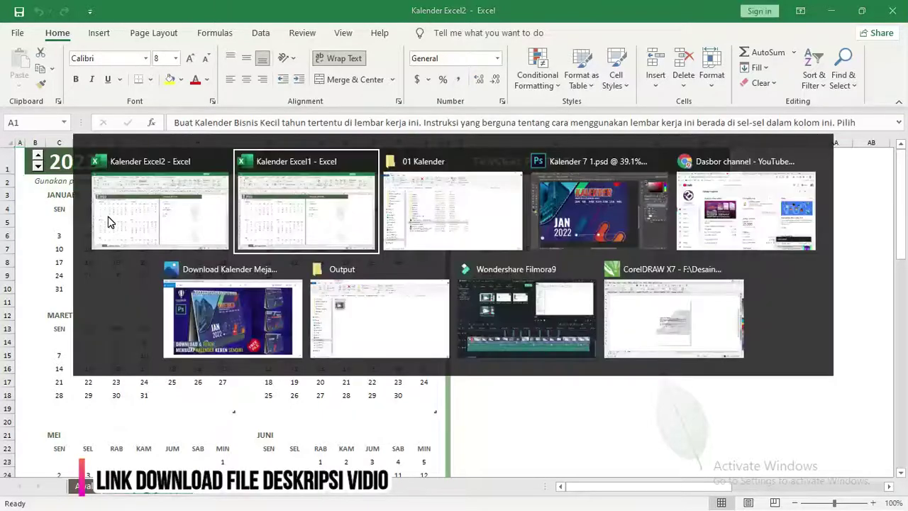
key("alt+Tab")
key("alt+Tab")
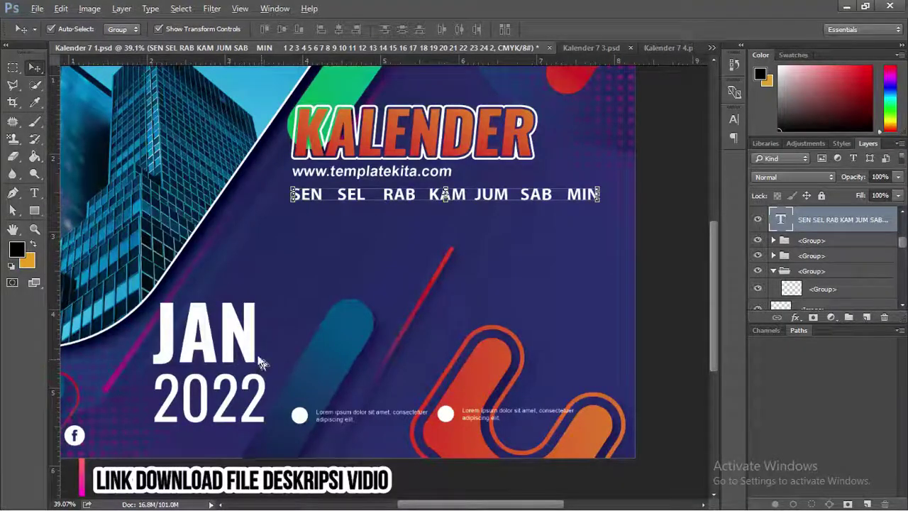
key("alt+Tab")
Copy the January 2022 date cells and return to Photoshop.
left_click(61, 237)
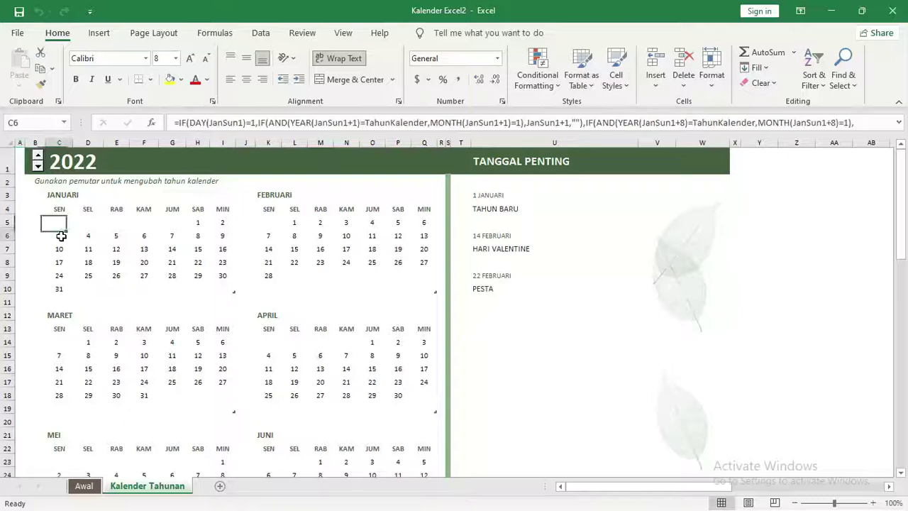
mouse_move(63, 225)
left_mouse_down()
mouse_move(194, 263)
mouse_move(227, 288)
left_mouse_up()
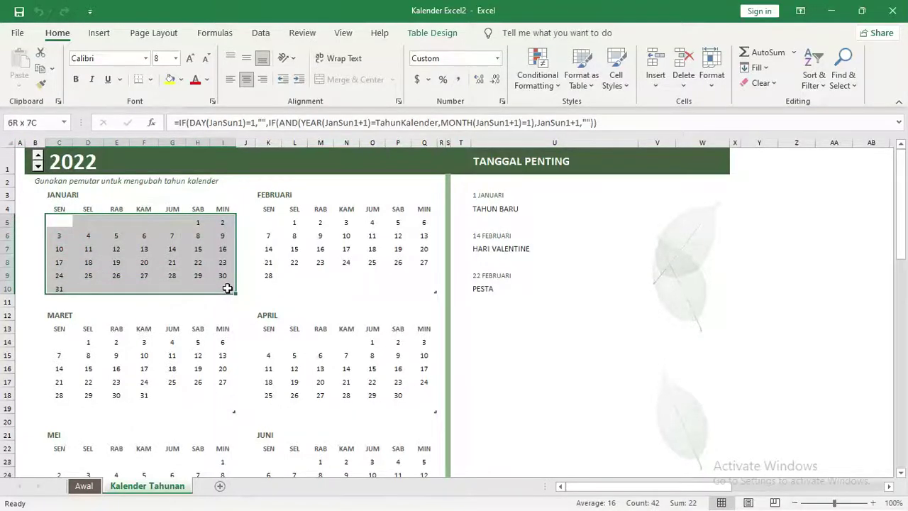
right_click(187, 237)
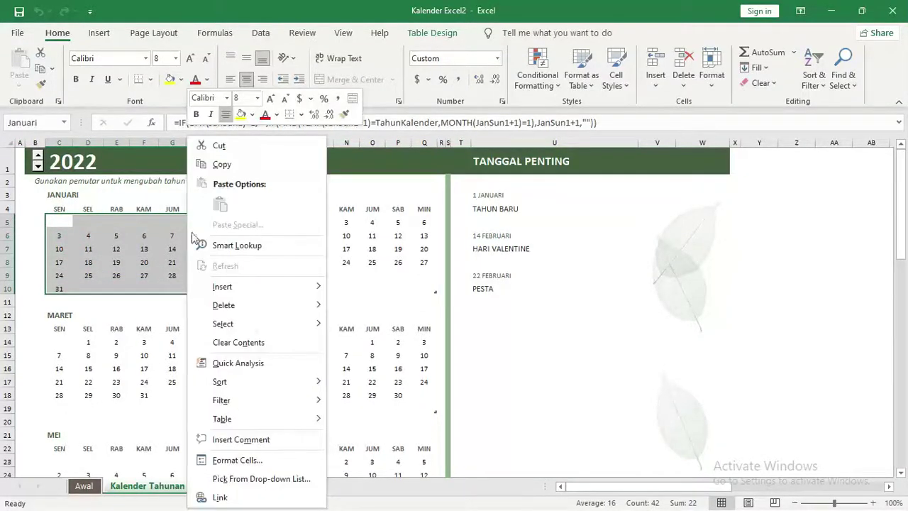
left_click(222, 166)
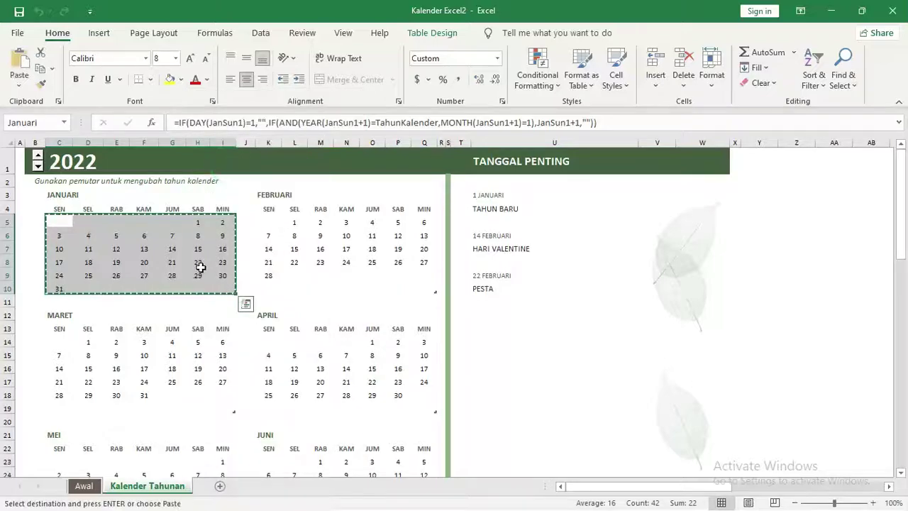
key("alt+Tab")
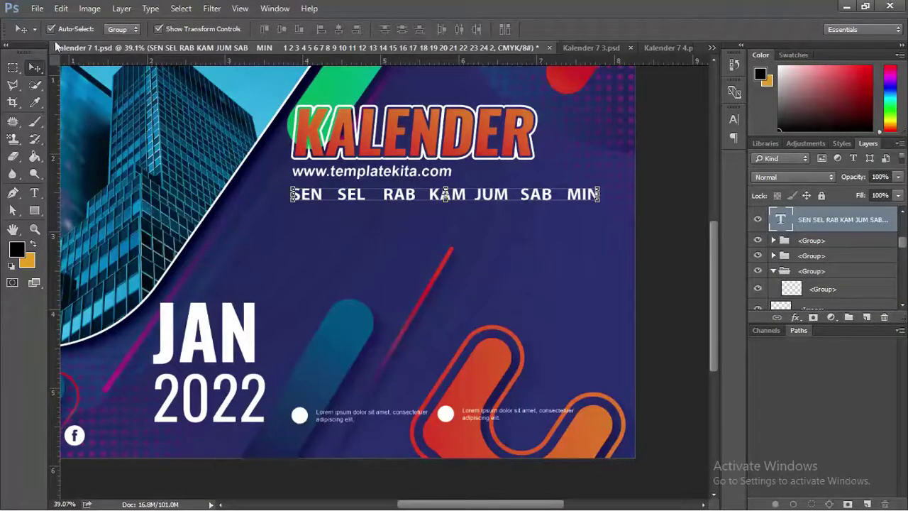
Create a new Photo preset document, Landscape 5 x 7, at 72 ppi resolution.
left_click(39, 10)
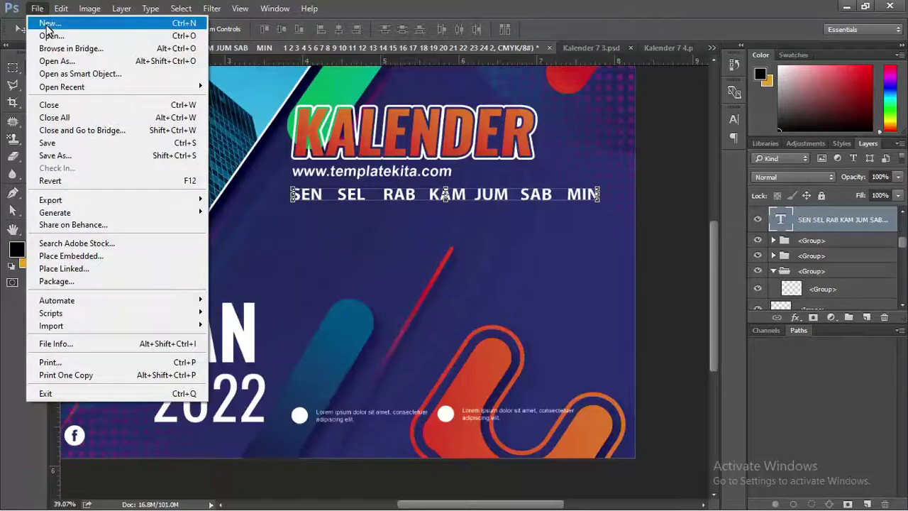
left_click(40, 26)
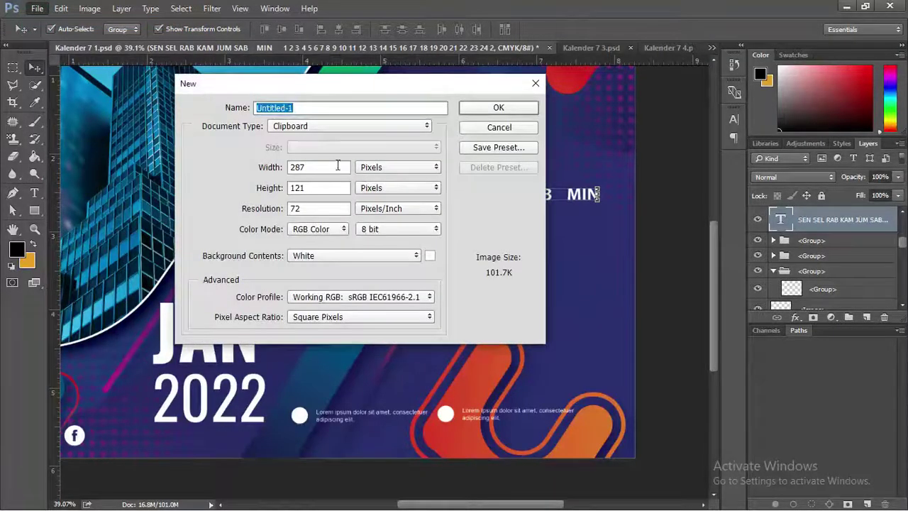
left_click(340, 128)
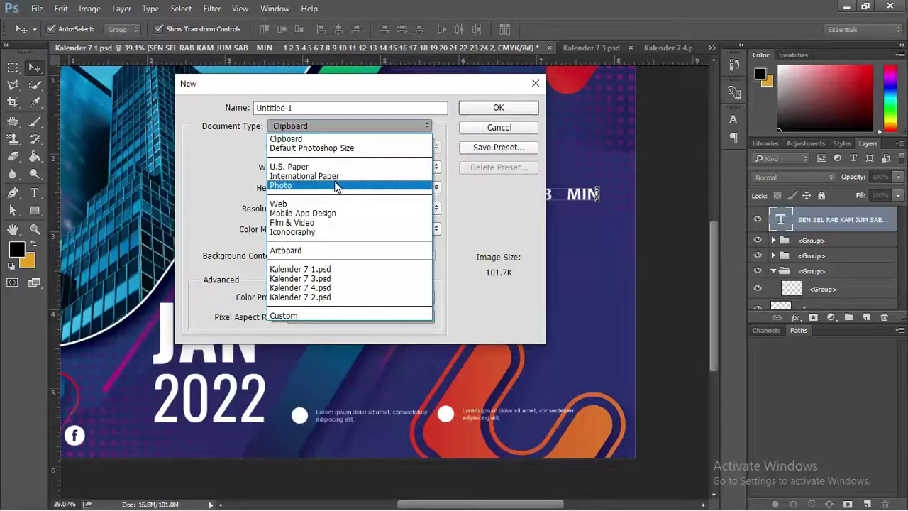
left_click(336, 186)
left_click(349, 146)
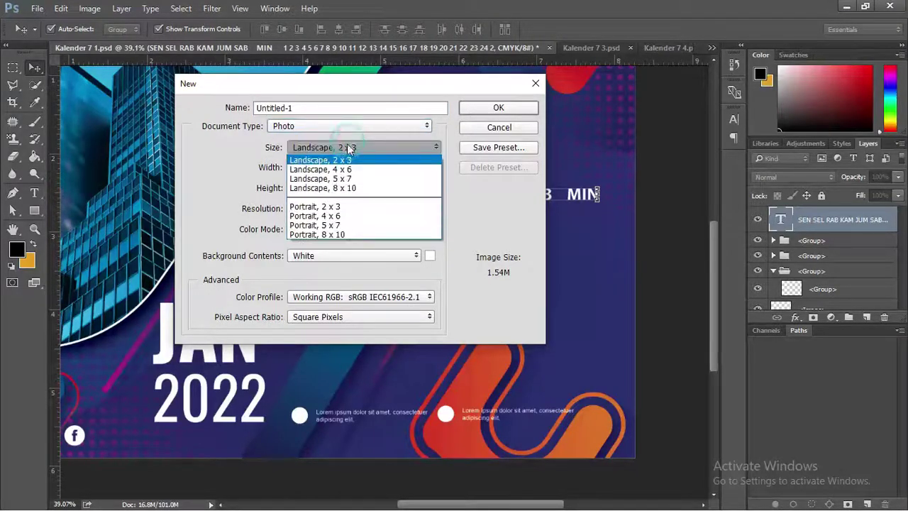
left_click(332, 179)
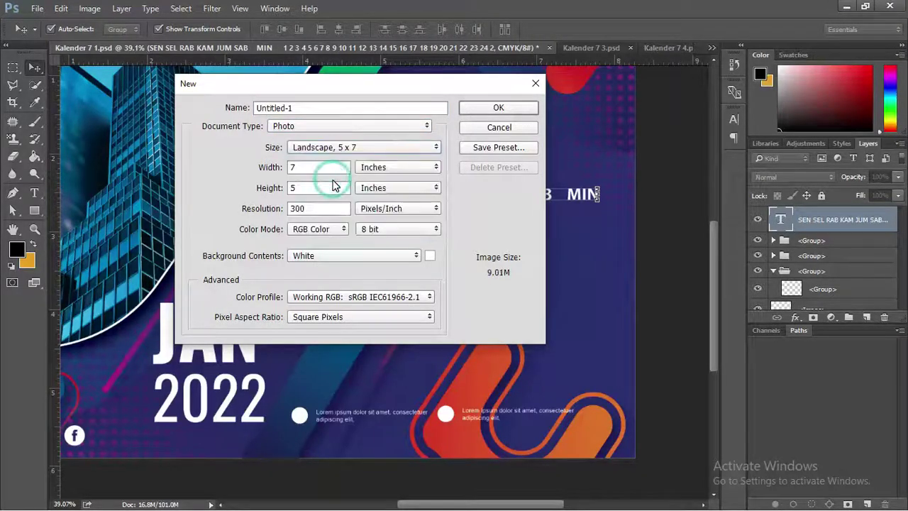
left_click(321, 229)
left_click(315, 207)
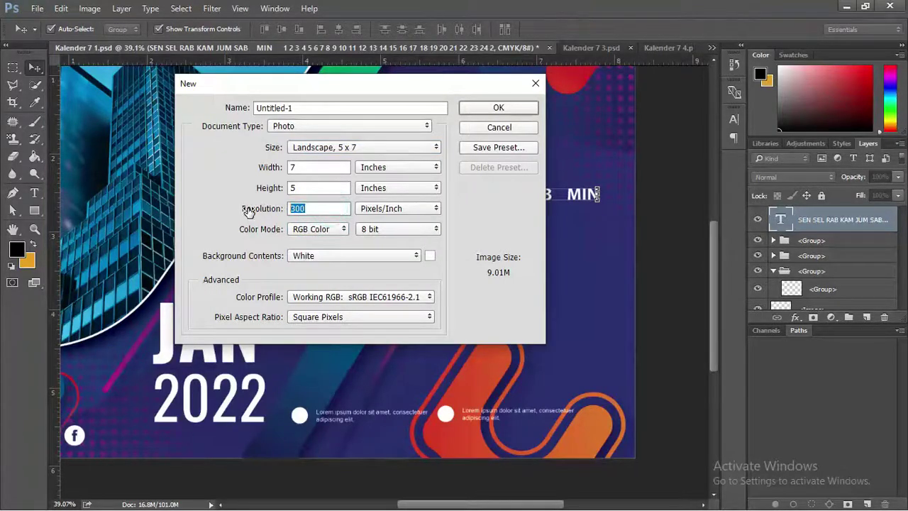
type("72")
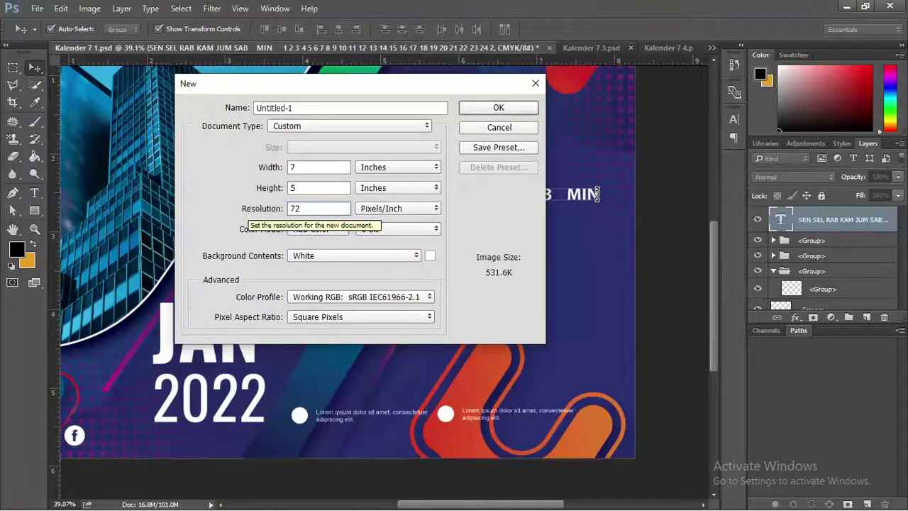
left_click(500, 108)
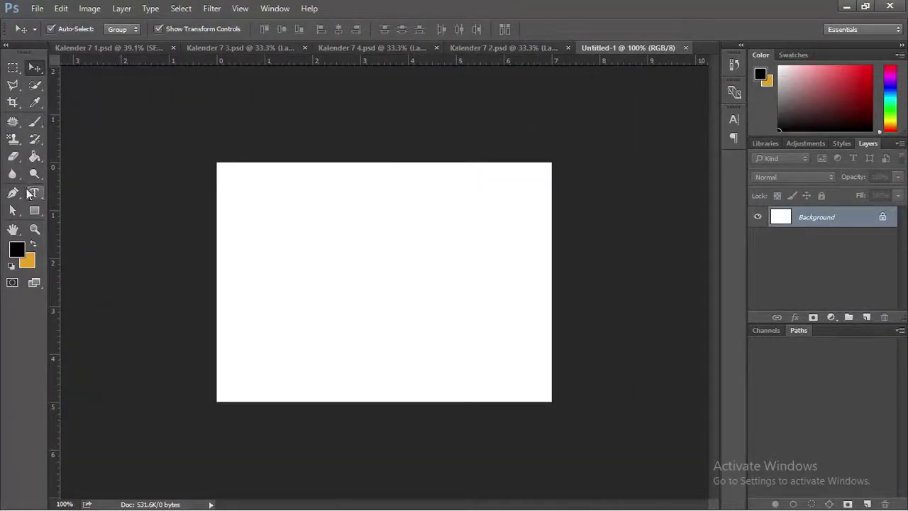
Paste the copied January dates as a text layer and enlarge it.
left_click(31, 193)
left_click(262, 227)
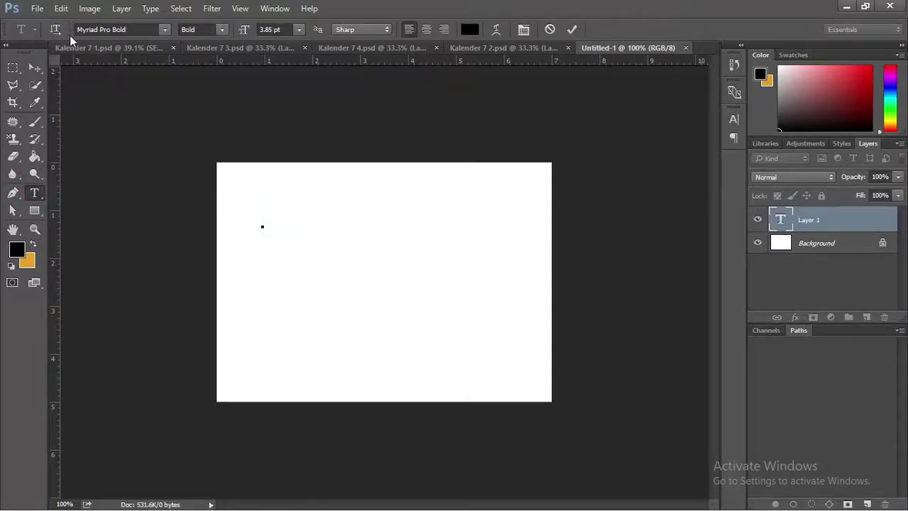
left_click(62, 8)
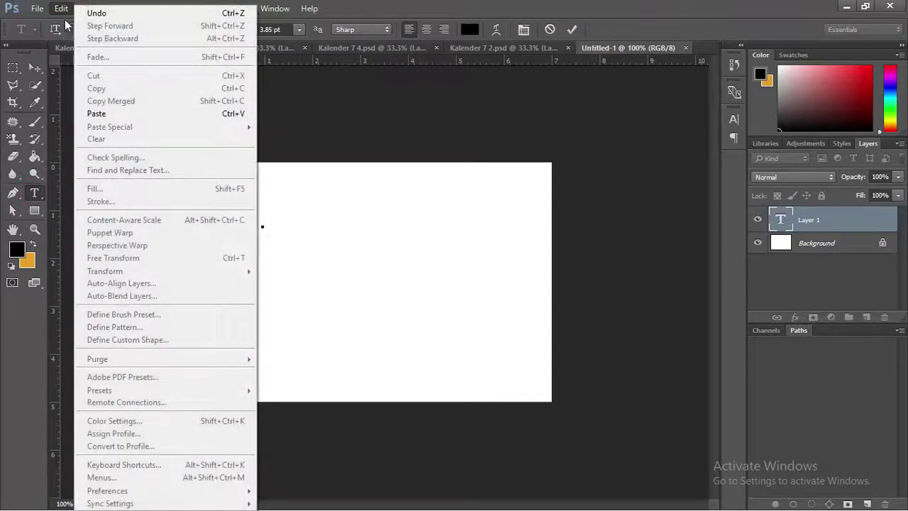
left_click(105, 115)
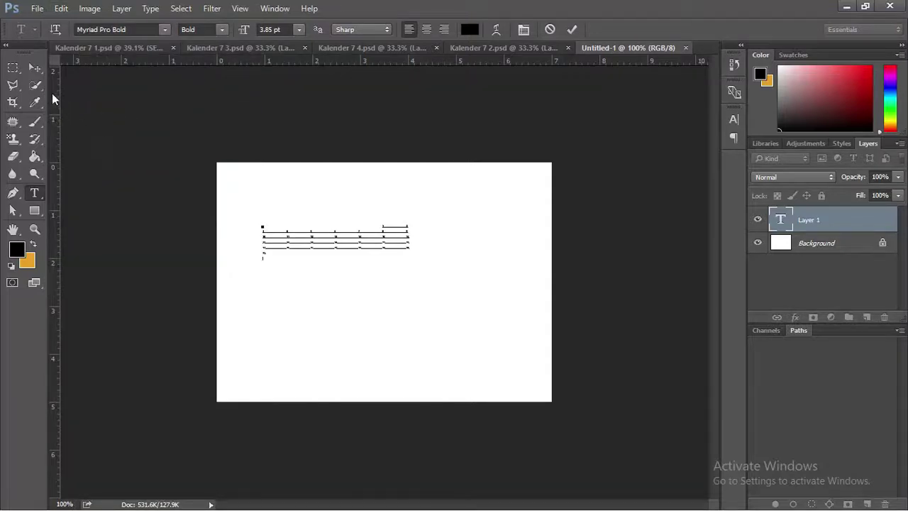
left_click(34, 66)
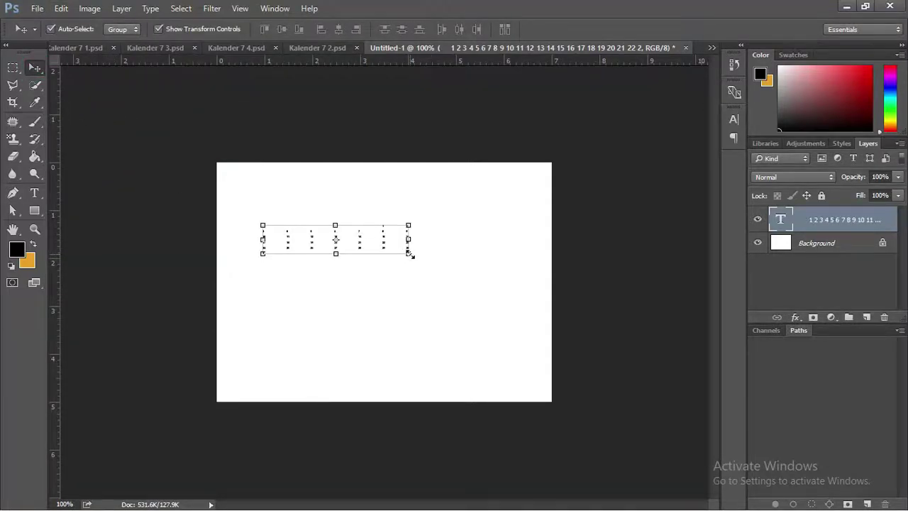
left_click_drag(410, 254, 503, 308)
key("Return")
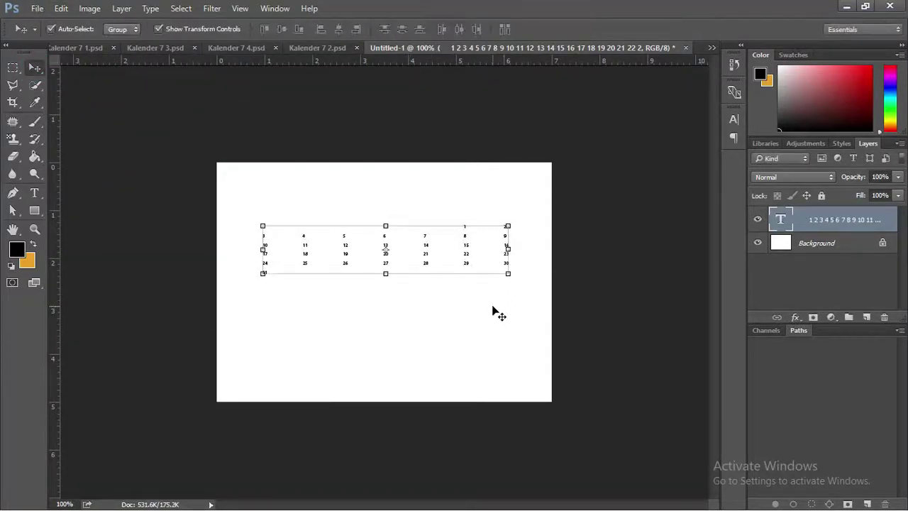
mouse_move(456, 54)
left_mouse_down()
mouse_move(515, 94)
mouse_move(555, 156)
mouse_move(453, 210)
left_mouse_up()
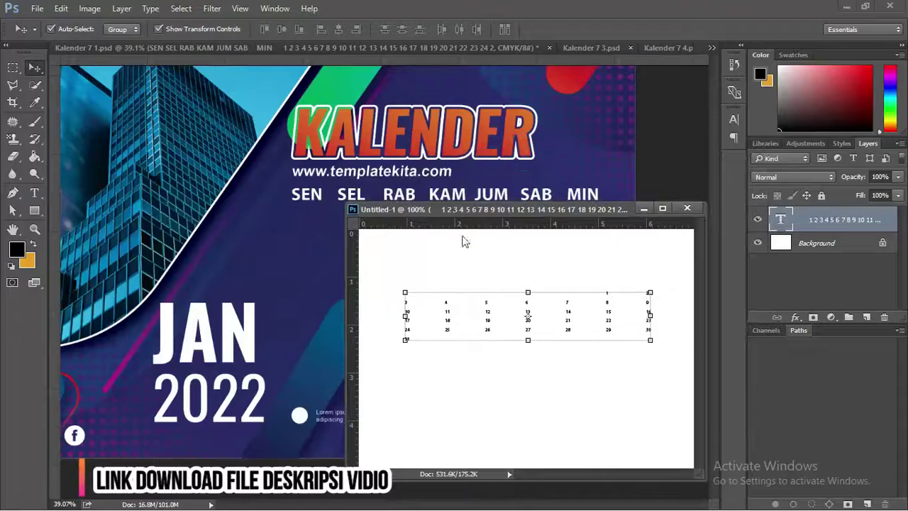
Copy the dates text layer into Kalender 7 1 and enlarge it there.
left_click_drag(532, 328, 276, 233)
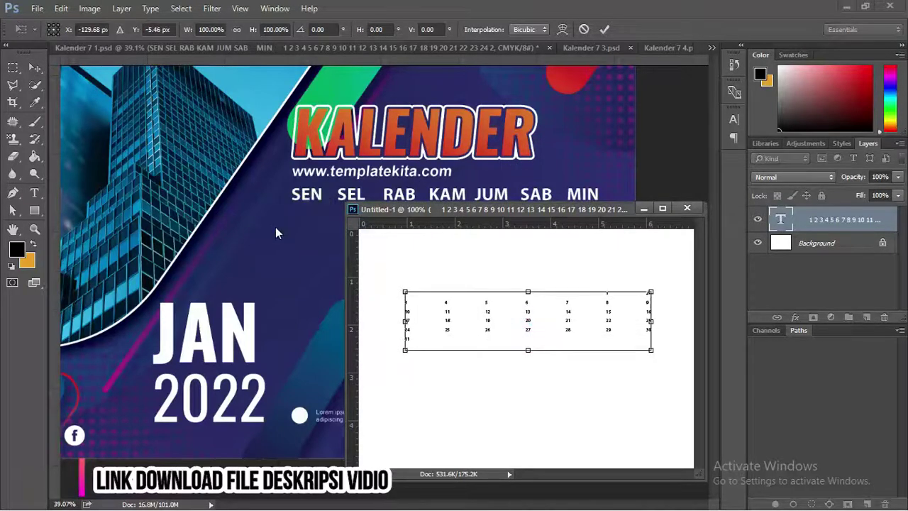
key("Return")
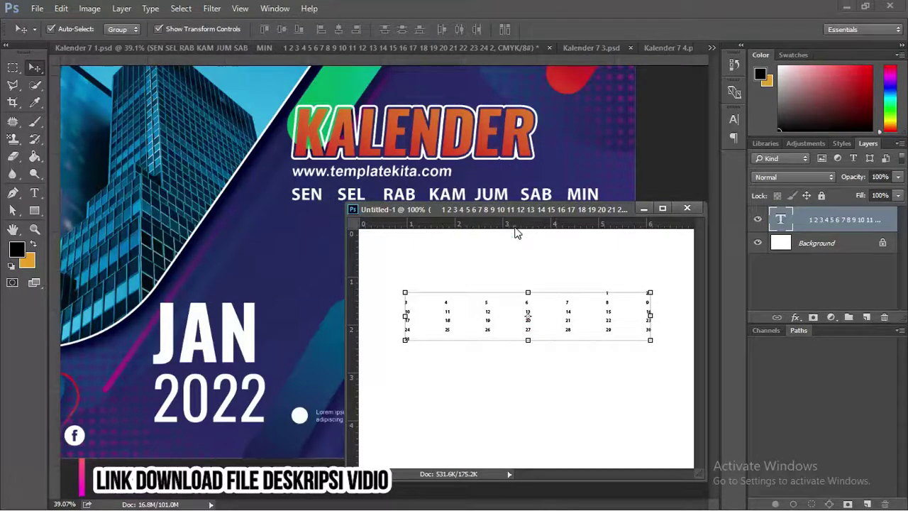
left_click_drag(451, 317, 291, 248)
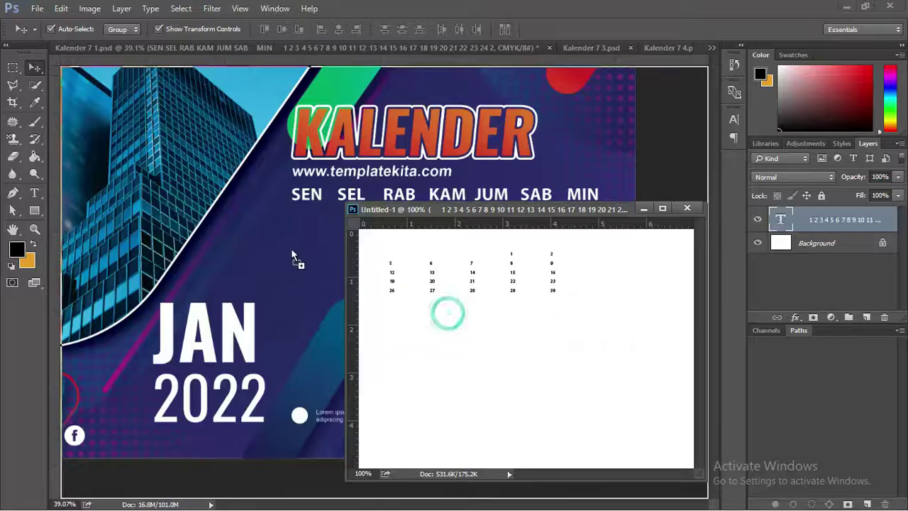
left_click(645, 210)
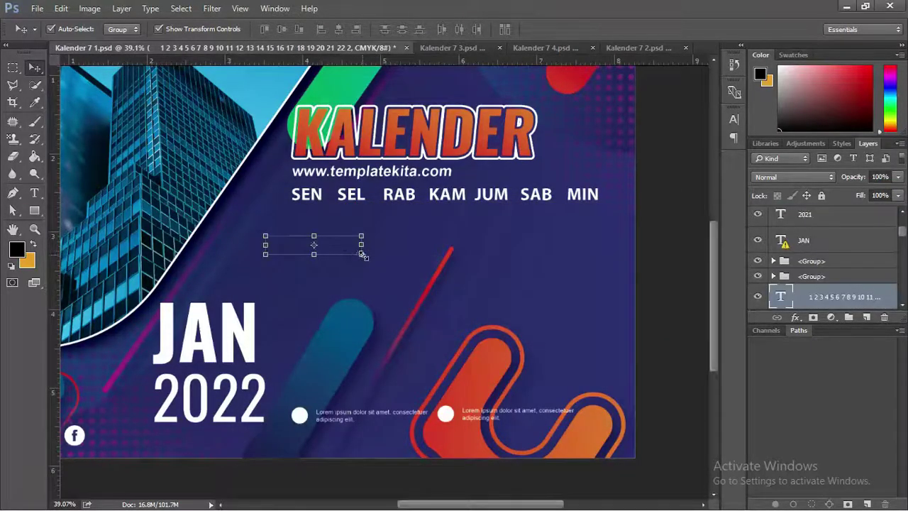
left_click_drag(361, 254, 536, 376)
key("Return")
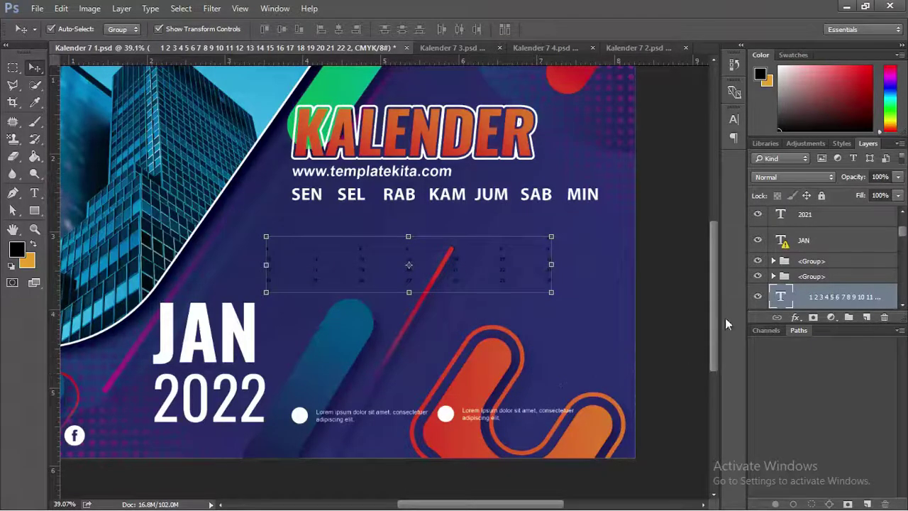
Recolour the date text white and move it beneath the SEN–MIN day labels.
double_click(780, 298)
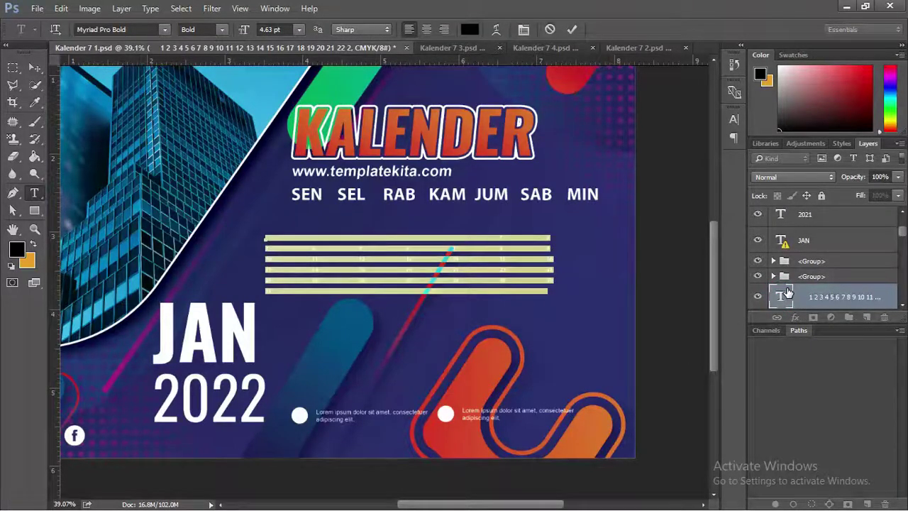
left_click(17, 247)
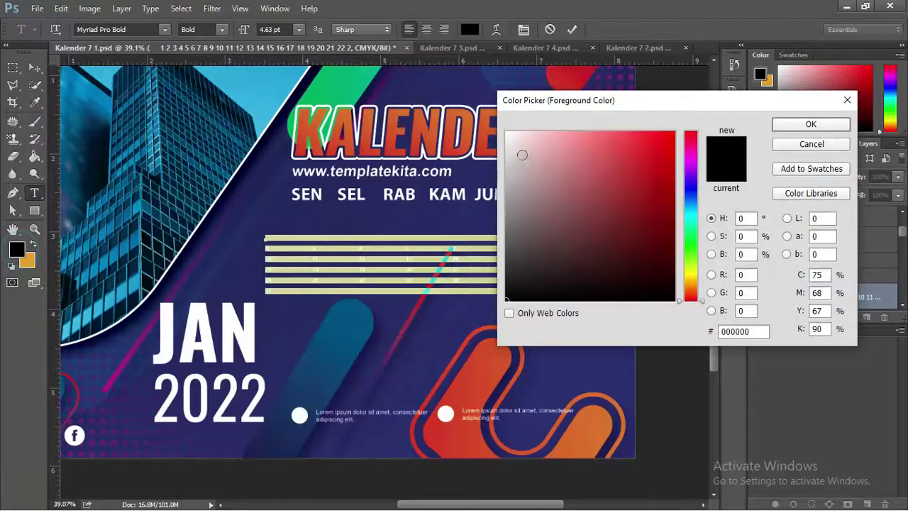
left_click_drag(522, 155, 492, 128)
left_click(786, 127)
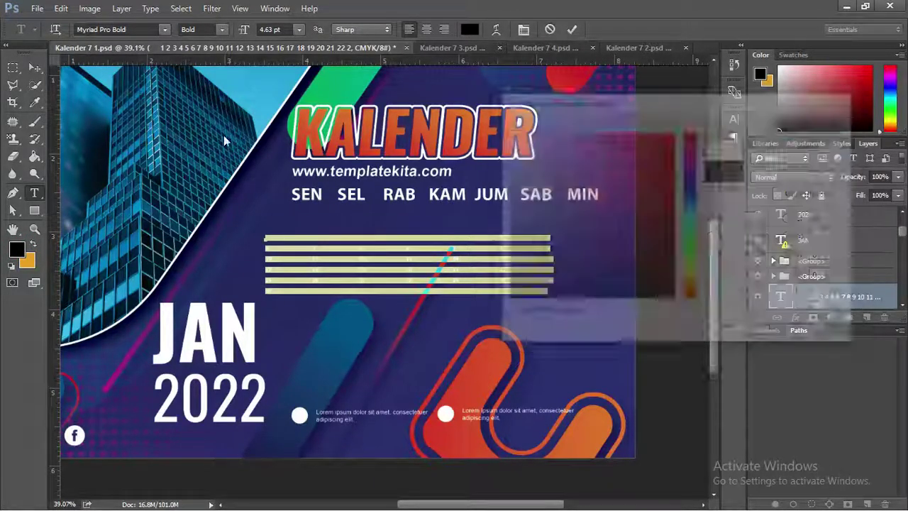
left_click(39, 71)
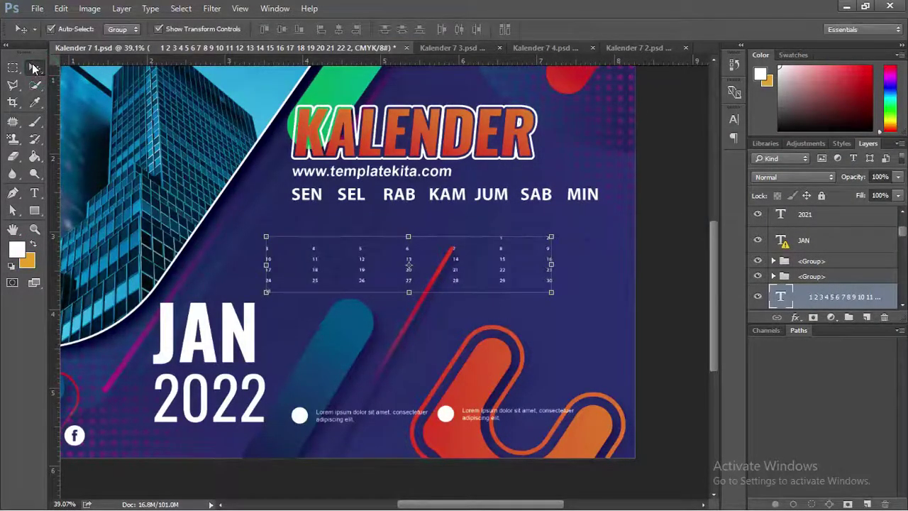
left_click_drag(316, 256, 350, 235)
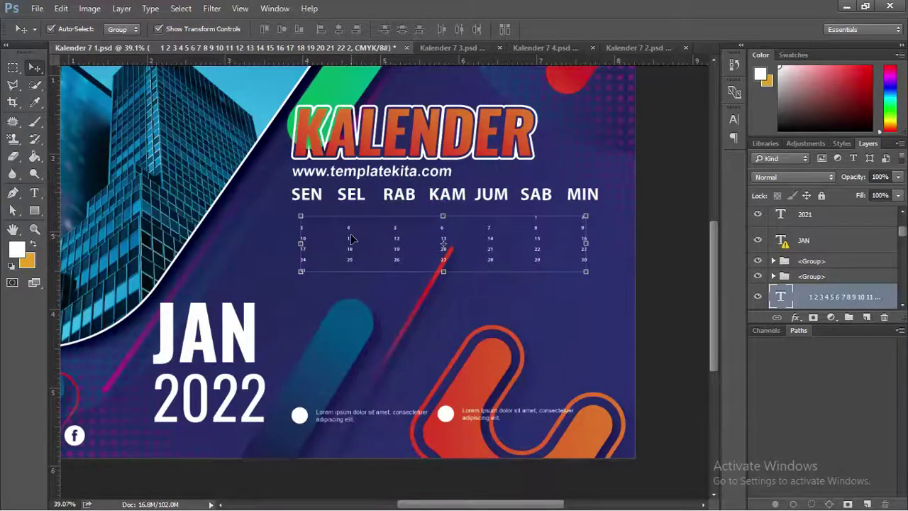
Set the dates to 12.63 pt with 27.82 pt leading, then nudge the grid slightly lower.
left_click(735, 119)
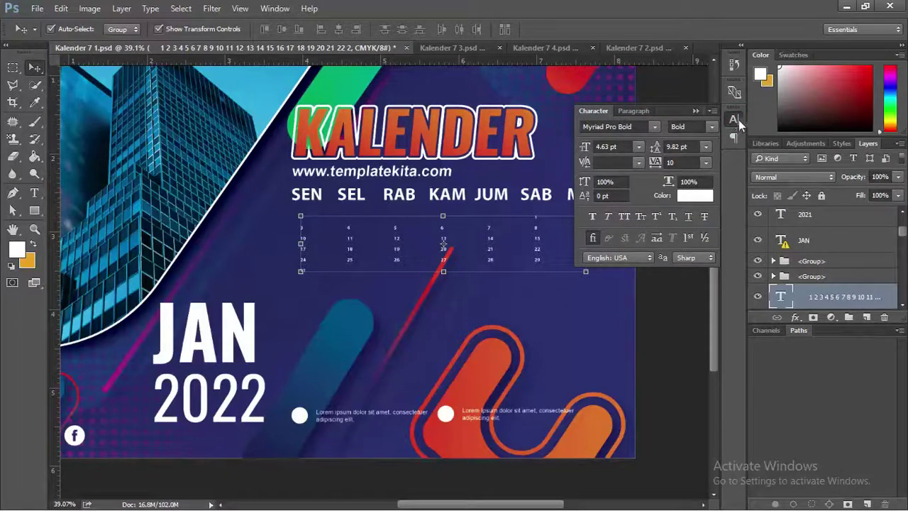
left_click(735, 119)
mouse_move(587, 151)
left_mouse_down()
mouse_move(609, 154)
mouse_move(578, 153)
left_mouse_up()
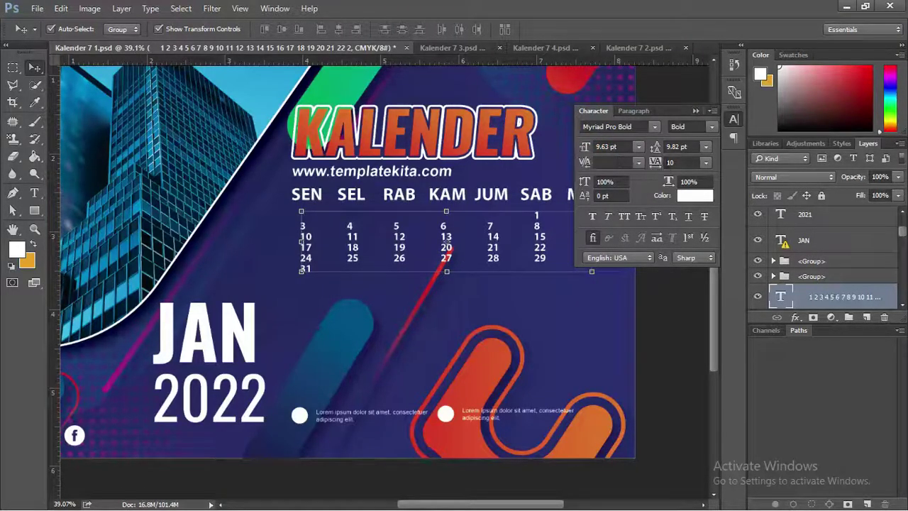
left_click_drag(658, 151, 674, 152)
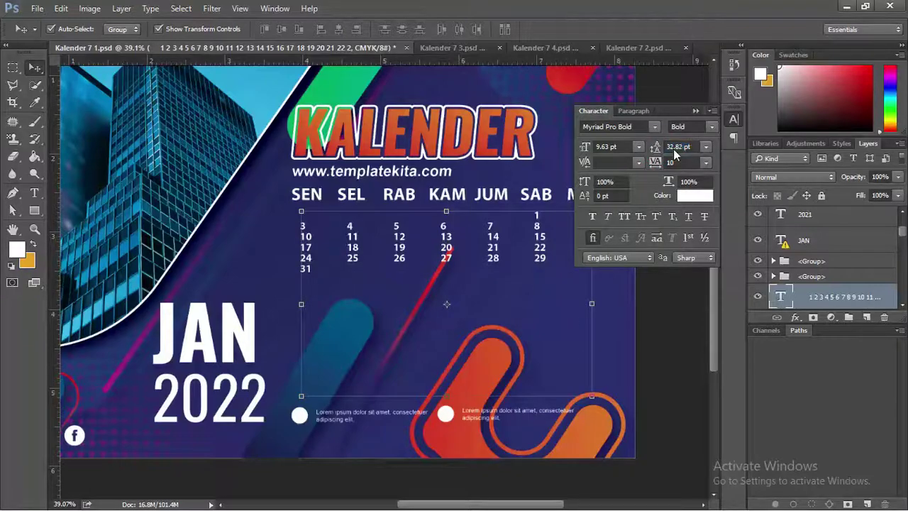
left_click(657, 150)
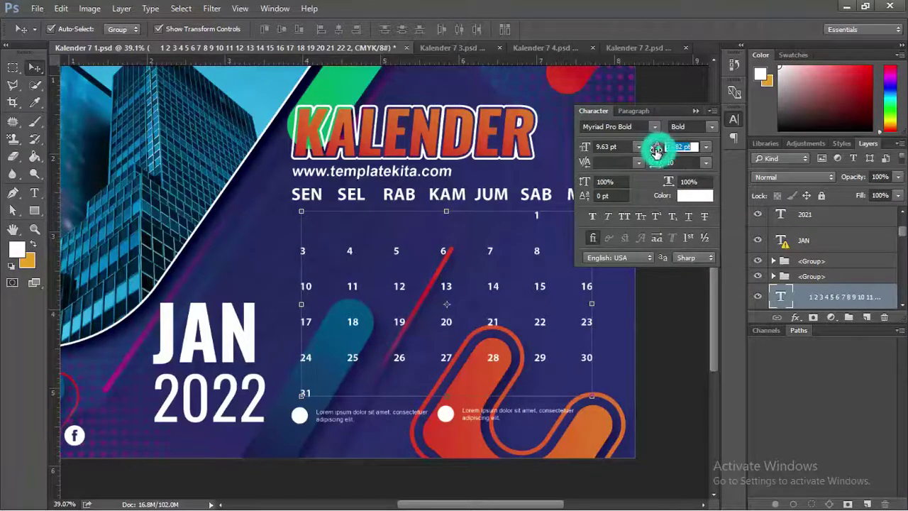
left_click_drag(657, 151, 594, 155)
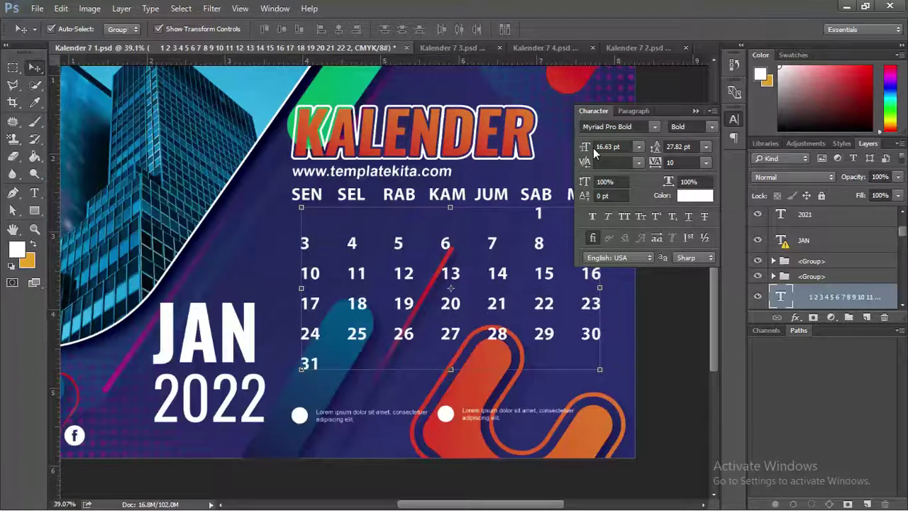
left_click_drag(592, 147, 584, 148)
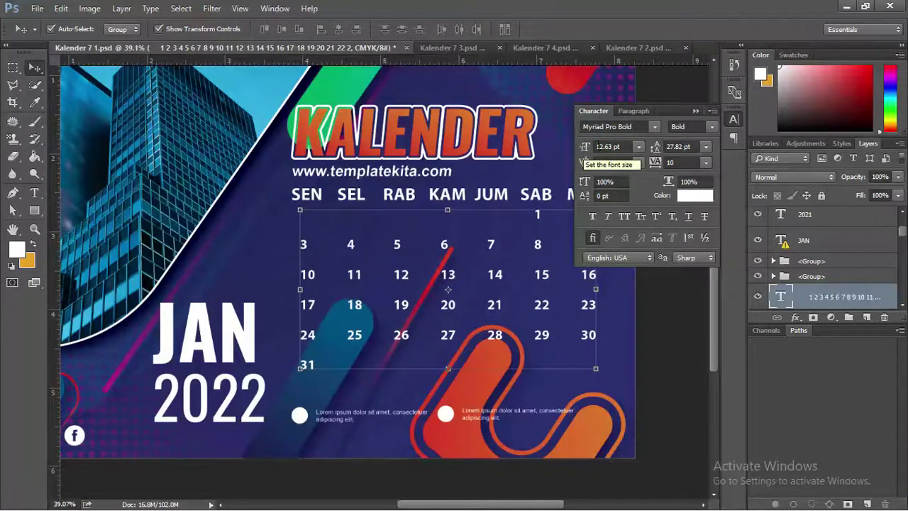
left_click(695, 111)
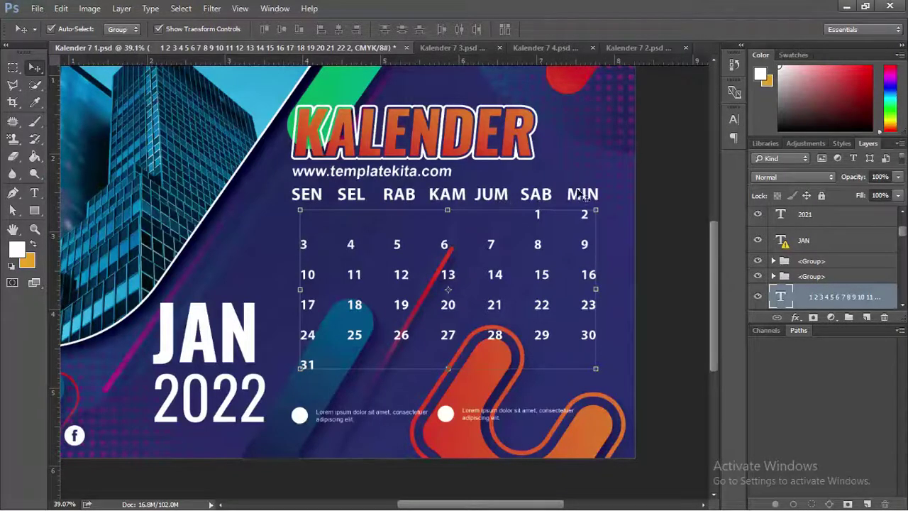
left_click(669, 172)
left_click_drag(585, 246, 585, 249)
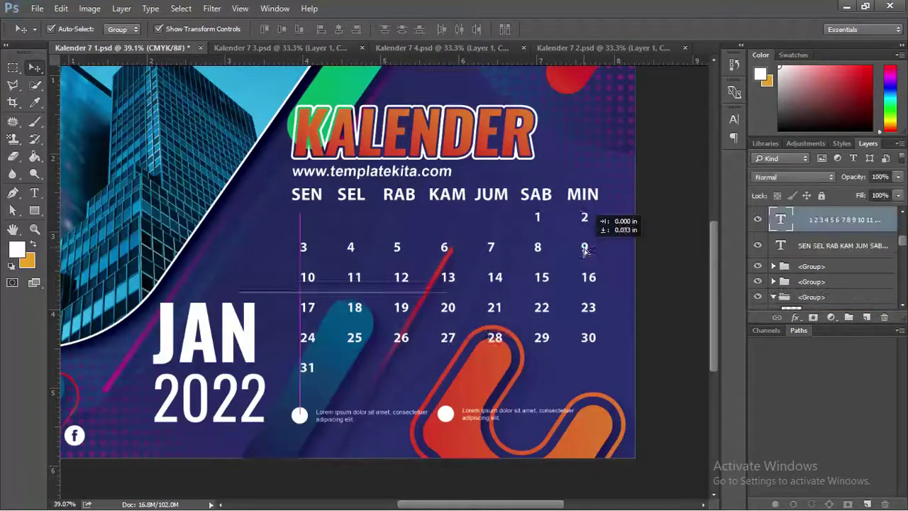
Select the date 12 in the grid and colour it red (#ff0000).
left_click(660, 242)
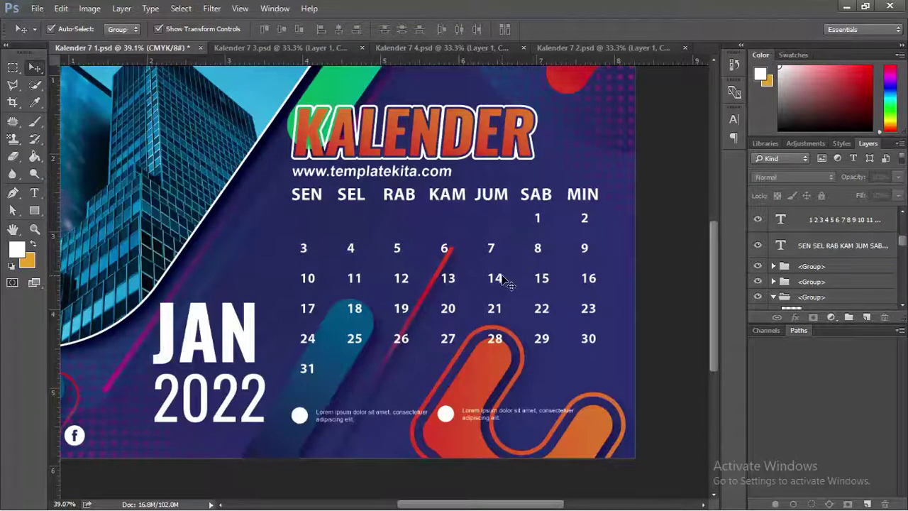
scroll(505, 281, "up", 3)
scroll(396, 210, "down", 2)
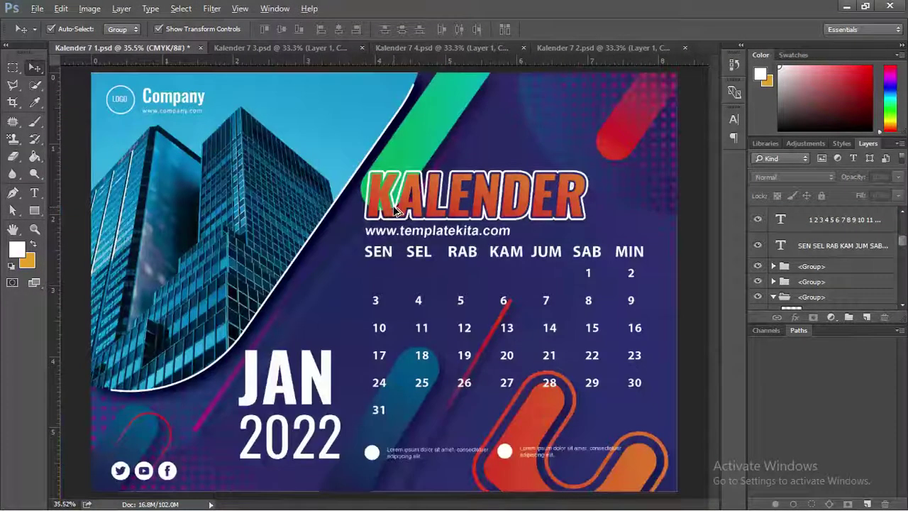
scroll(396, 210, "down", 1)
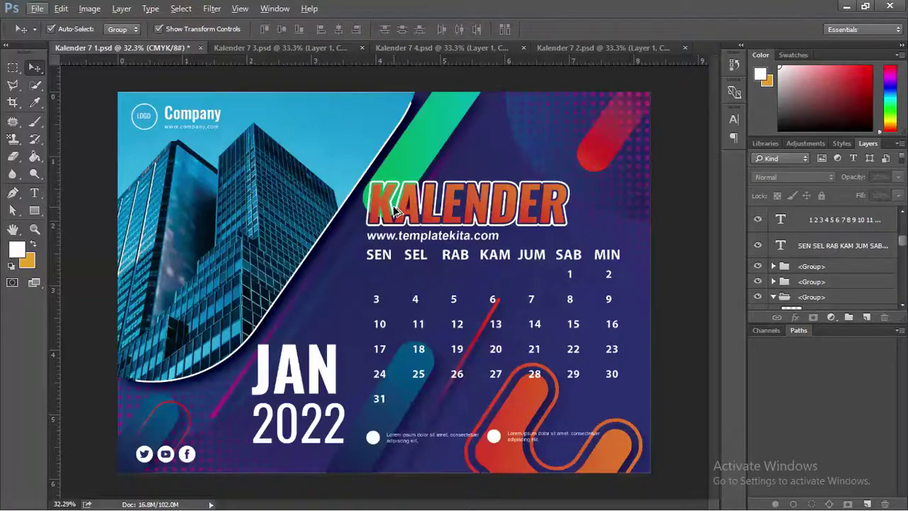
scroll(424, 384, "up", 2)
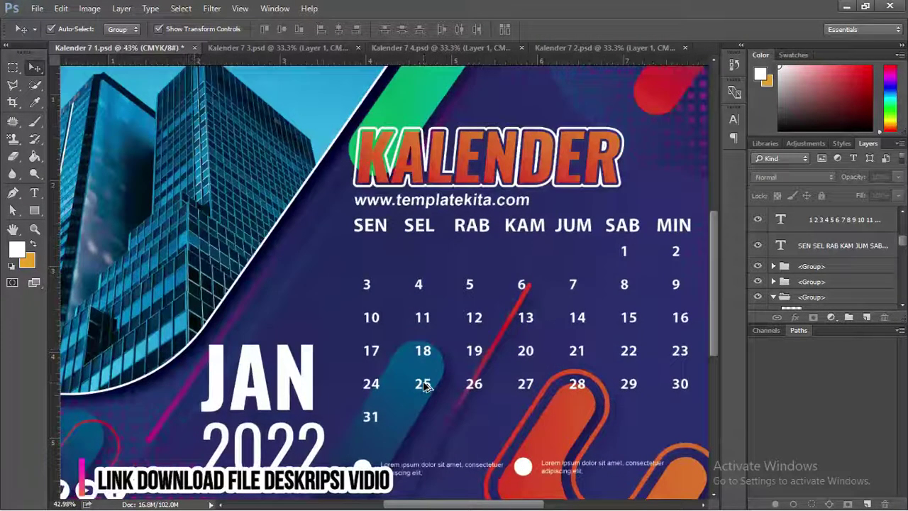
scroll(424, 384, "up", 1)
left_click(488, 312)
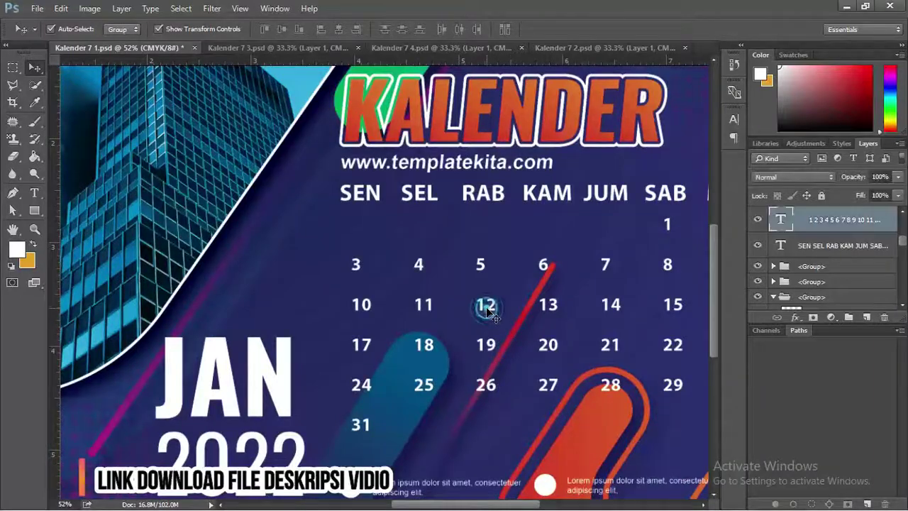
key("t")
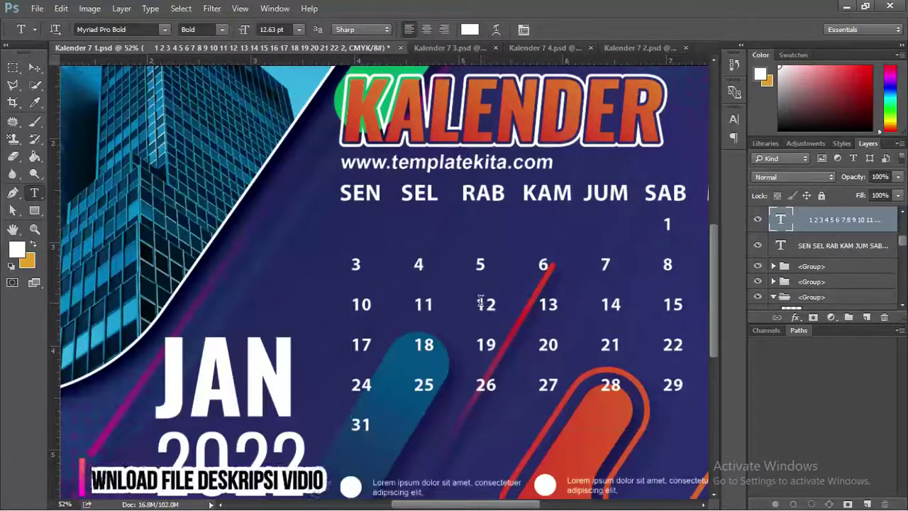
double_click(486, 306)
left_click(16, 248)
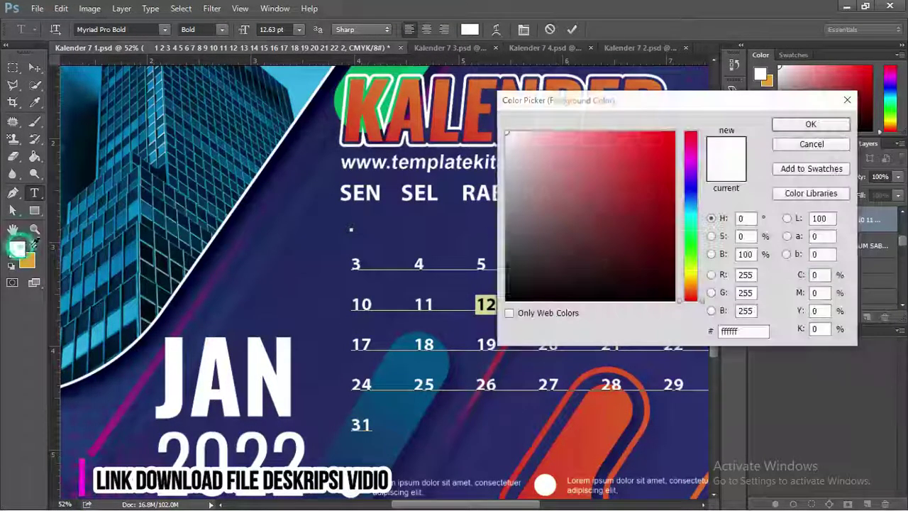
left_click(674, 135)
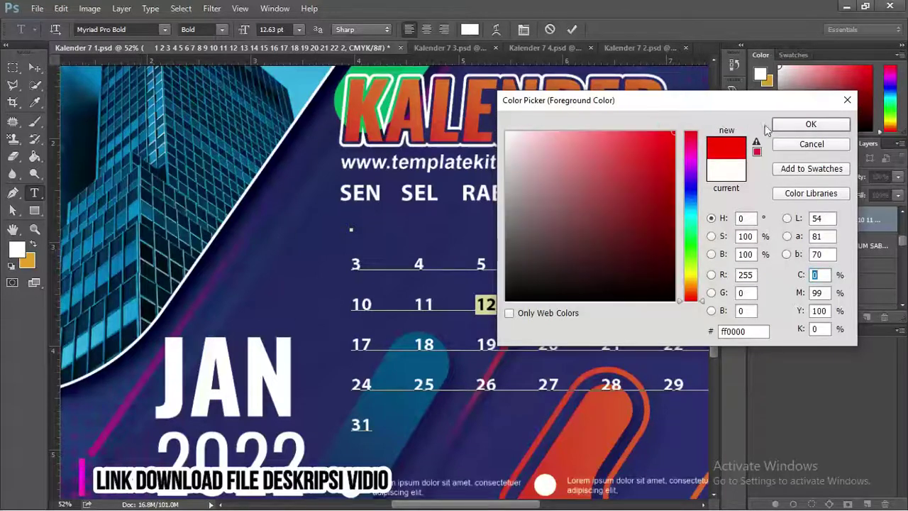
left_click(809, 124)
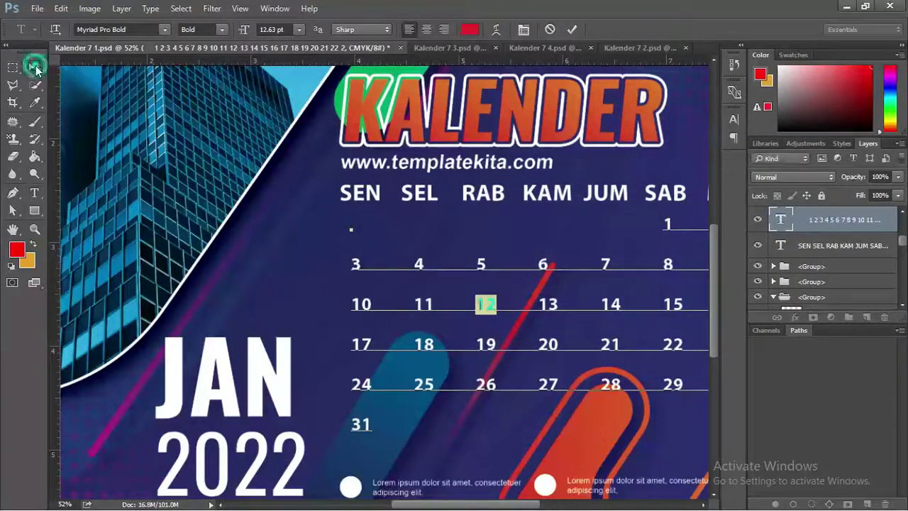
left_click(33, 66)
Select the lorem ipsum circle group and fit the whole calendar in the window.
scroll(494, 422, "down", 2)
scroll(494, 422, "down", 3)
scroll(464, 430, "down", 2)
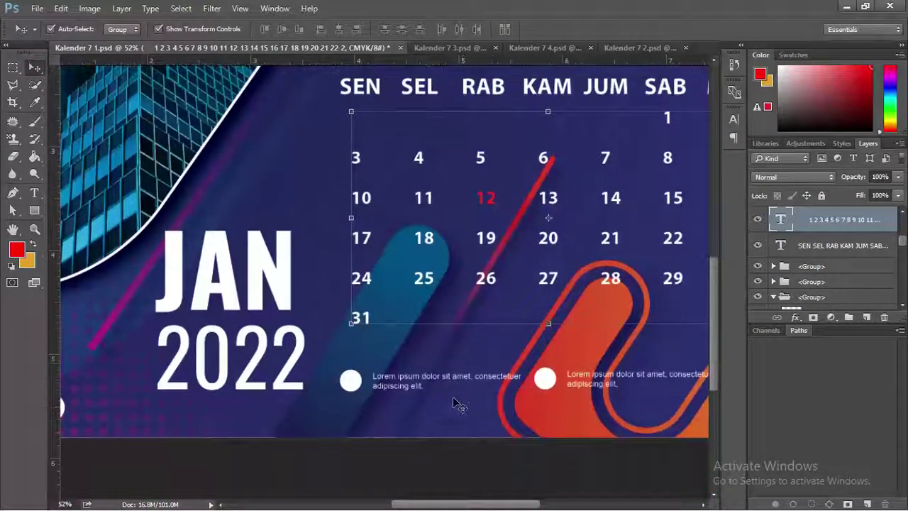
left_click(460, 382)
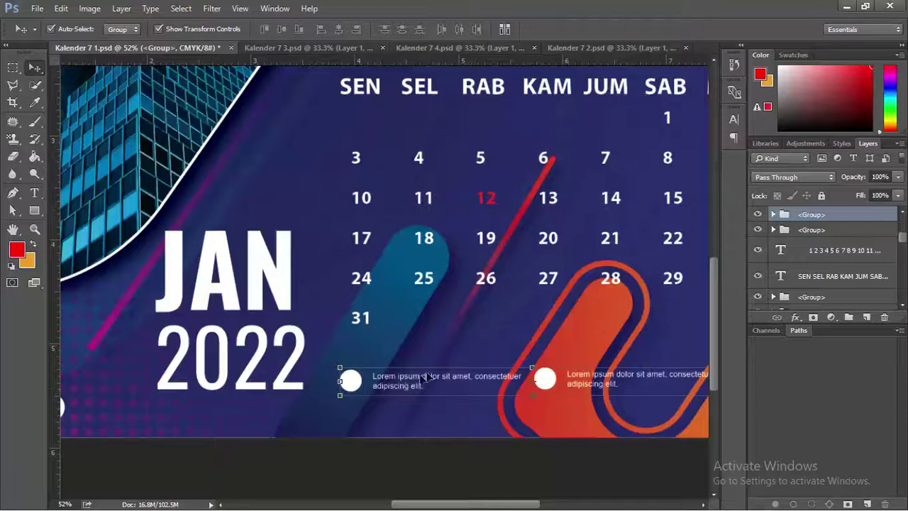
key("ctrl+0")
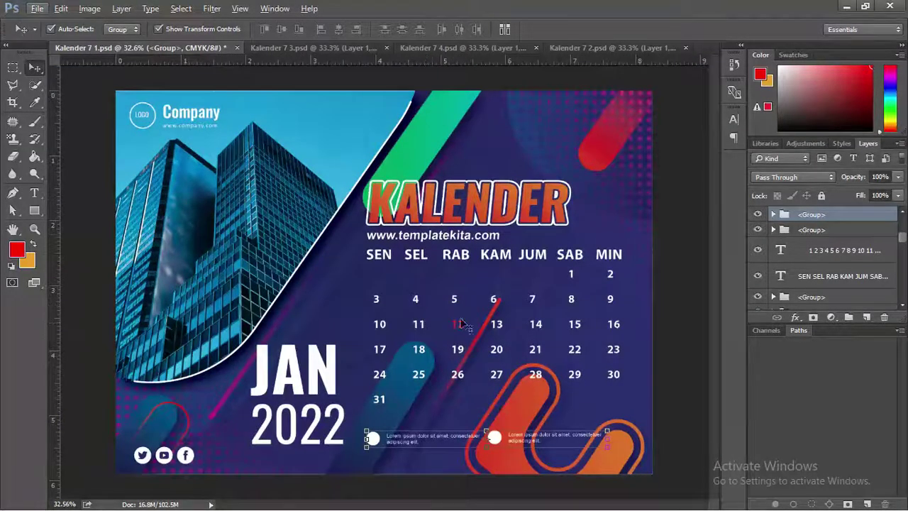
View the FEB 2021 and MARET–JUNI files, ending on Kalender 7 2.psd (JULI–AGUSTUS).
left_click(328, 48)
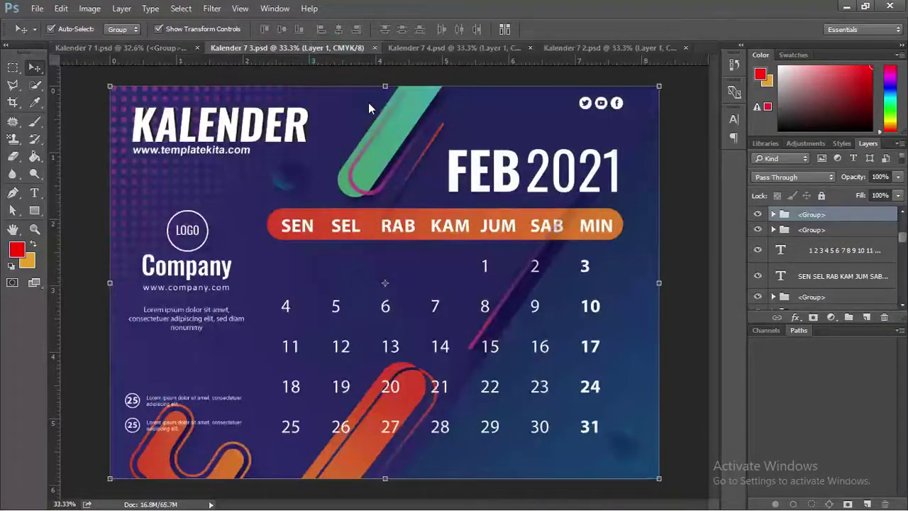
left_click(443, 47)
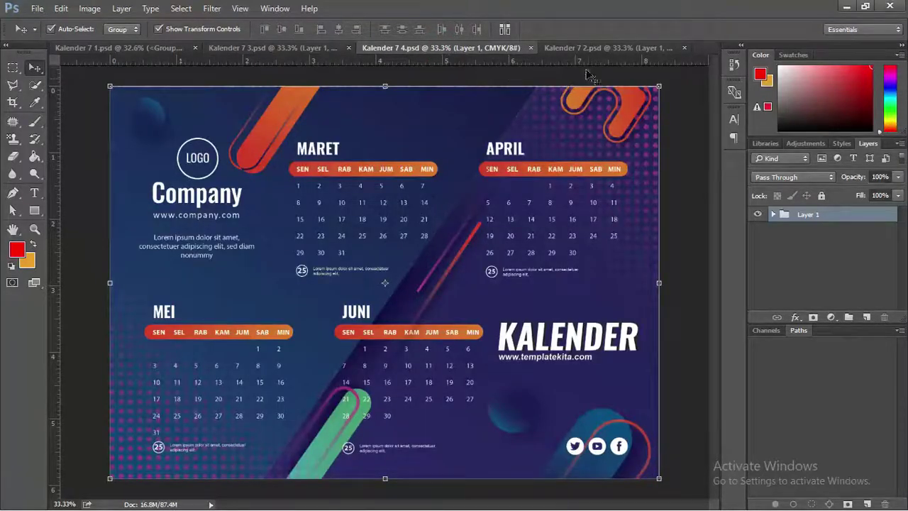
left_click(600, 47)
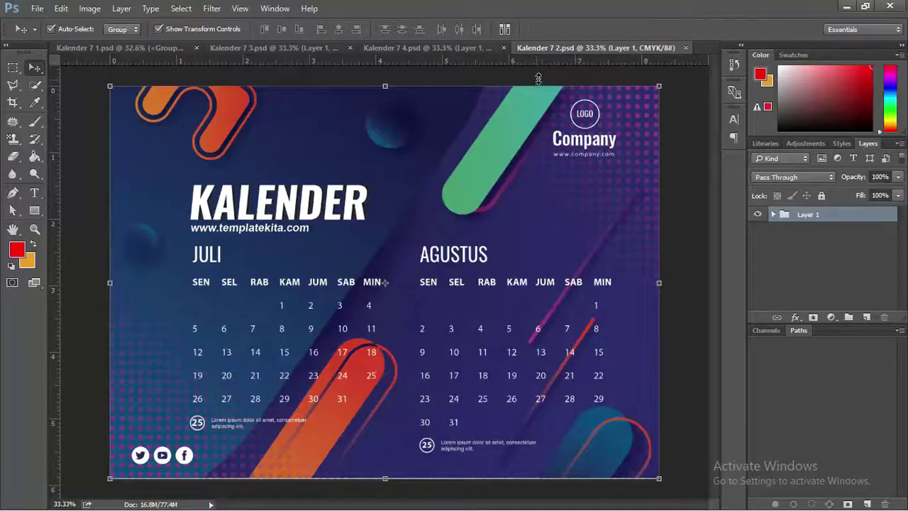
key("alt+Tab")
In CorelDRAW, ungroup the licence notice group on the JAN 2021 page.
key("Tab")
key("Tab")
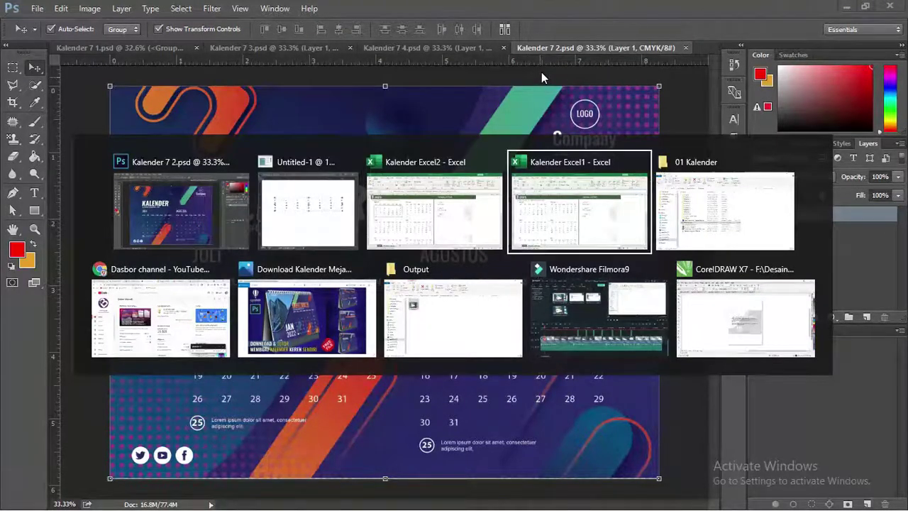
key("Tab")
key("Tab")
key("Tab")
key("Tab")
key("Tab")
key("Tab")
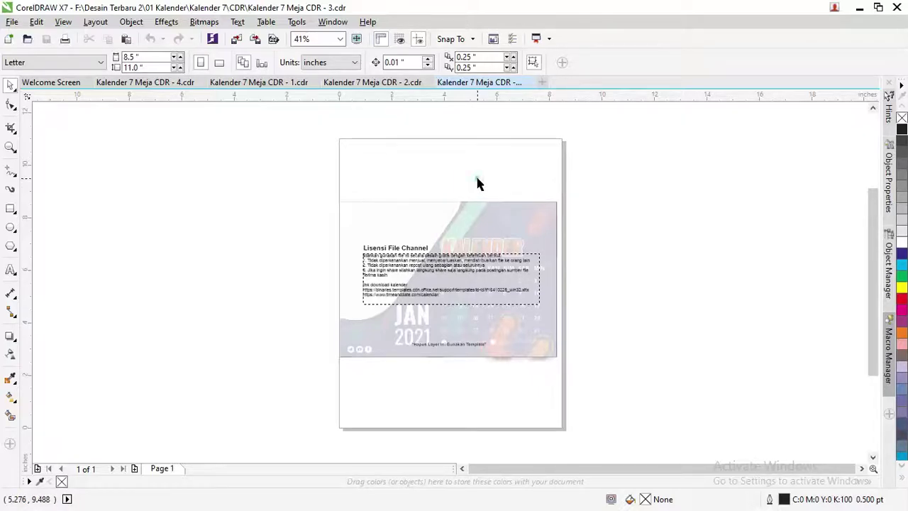
left_click(471, 254)
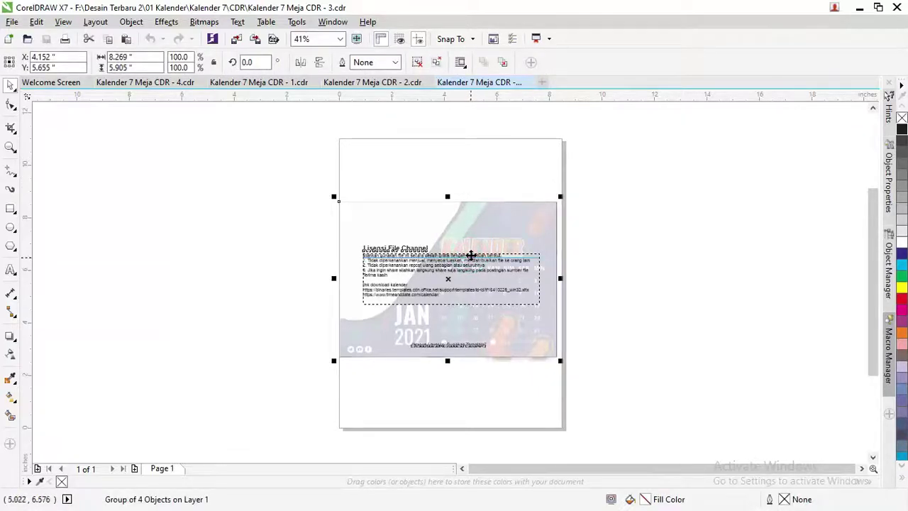
right_click(471, 251)
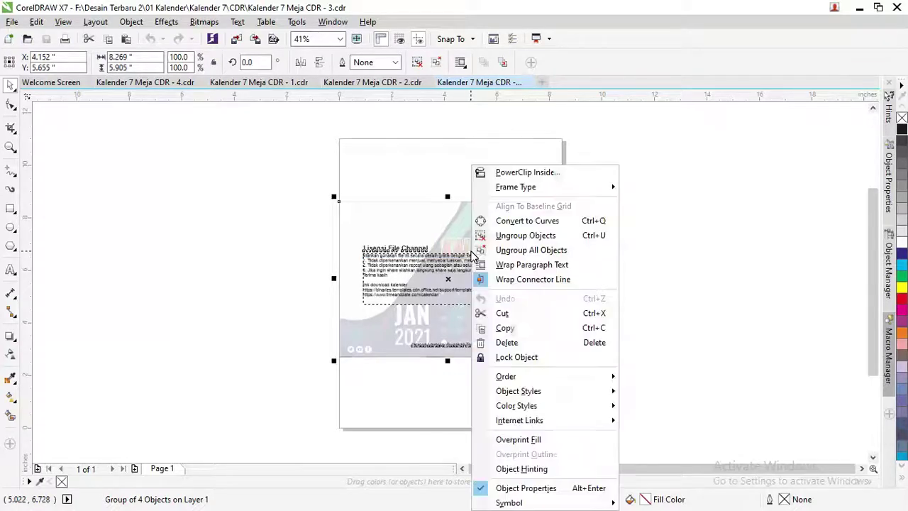
left_click(508, 238)
Move the licence paragraph, fading overlay rectangle and Lisensi File Channel title off the page.
left_click(582, 220)
left_click_drag(480, 264, 742, 194)
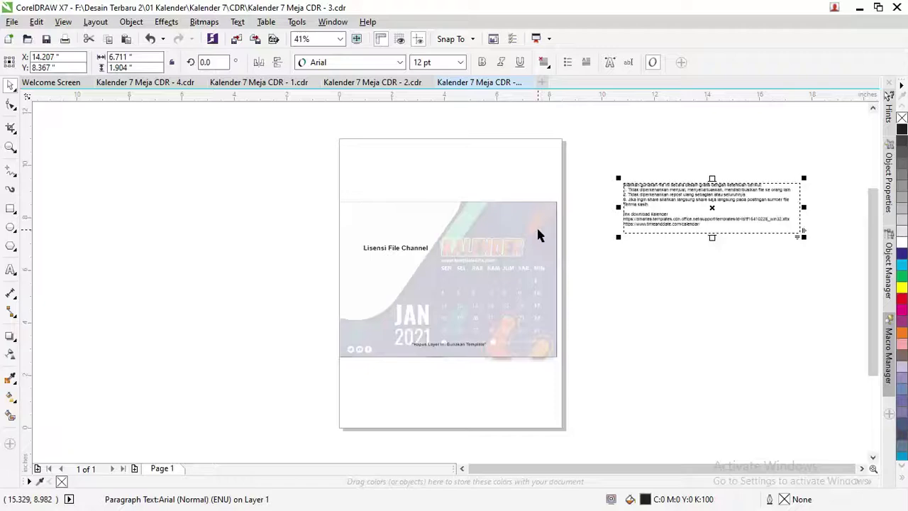
left_click_drag(538, 236, 788, 281)
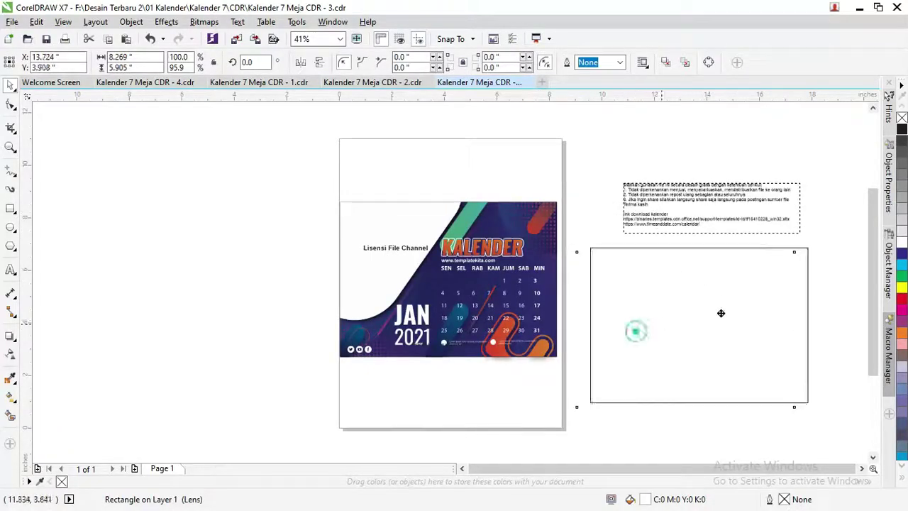
scroll(492, 263, "up", 2)
scroll(452, 245, "down", 1)
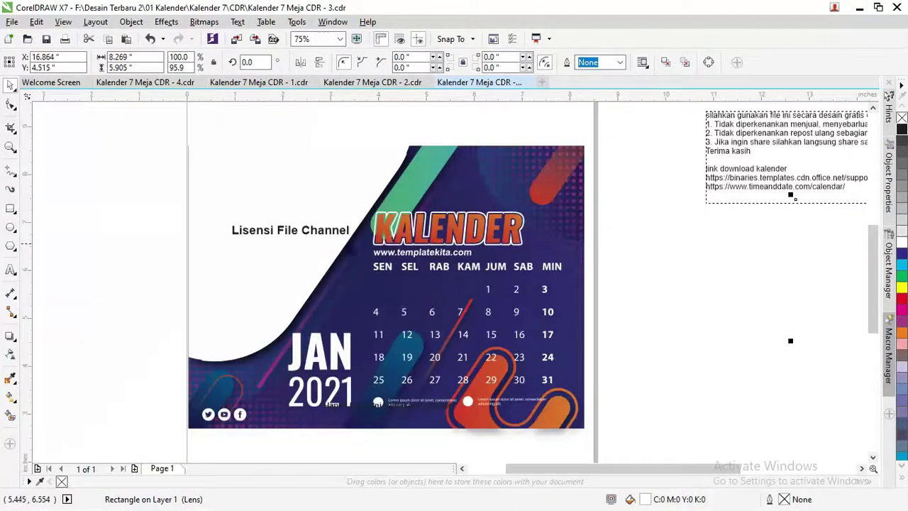
left_click_drag(298, 230, 750, 297)
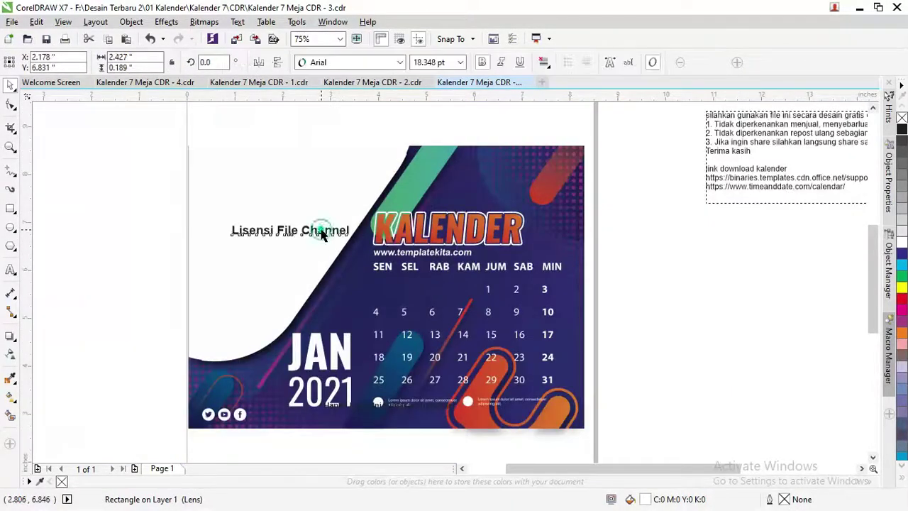
left_click(674, 220)
key("alt+Tab")
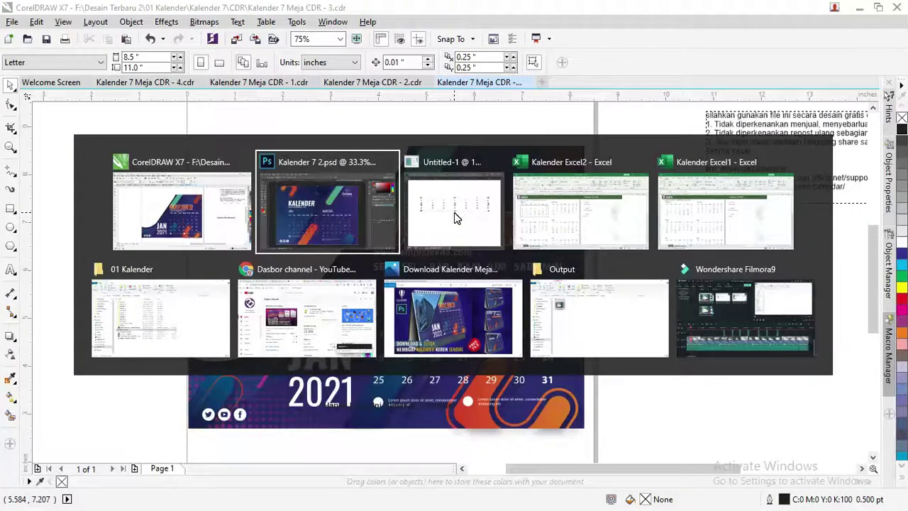
Drag the first building photo from the Wallpaper folder onto the CorelDRAW page.
key("Tab")
key("Tab")
key("Tab")
key("Tab")
key("Tab")
key("Tab")
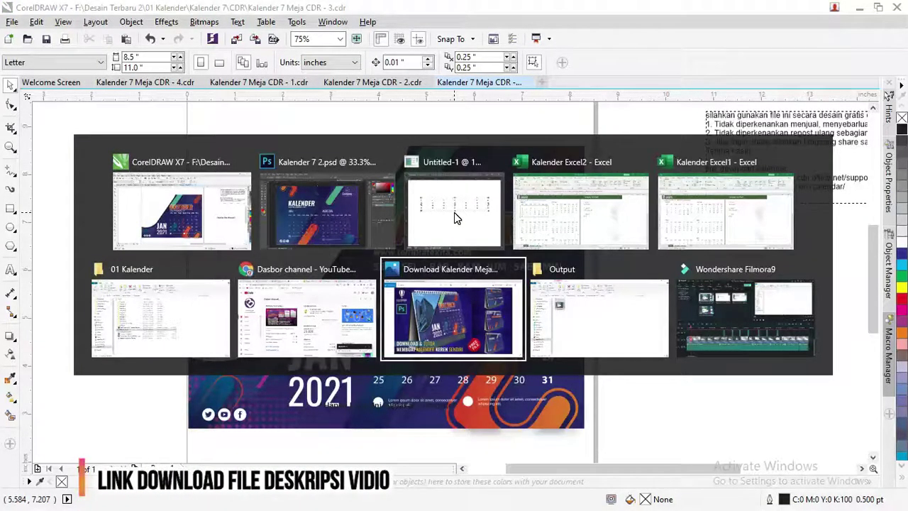
key("Tab")
key("Tab")
key("Tab")
key("Tab")
key("Tab")
key("Tab")
key("Tab")
key("Tab")
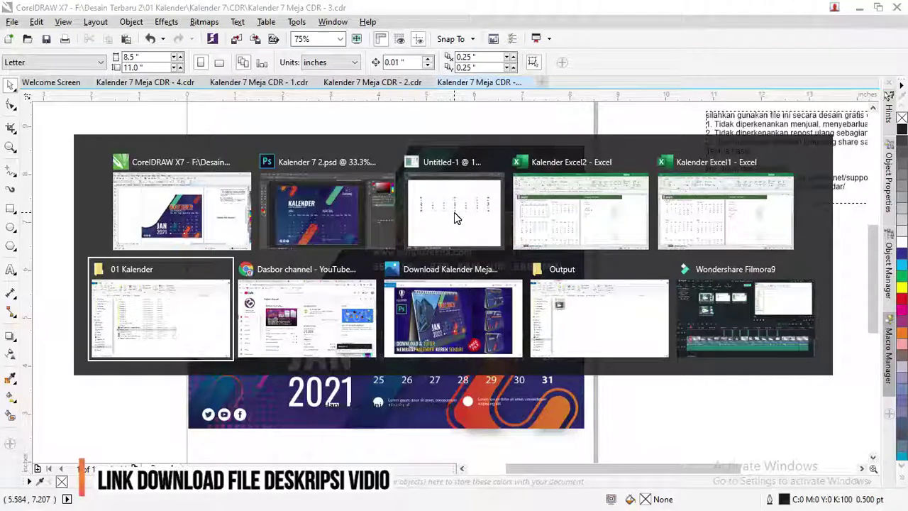
double_click(220, 302)
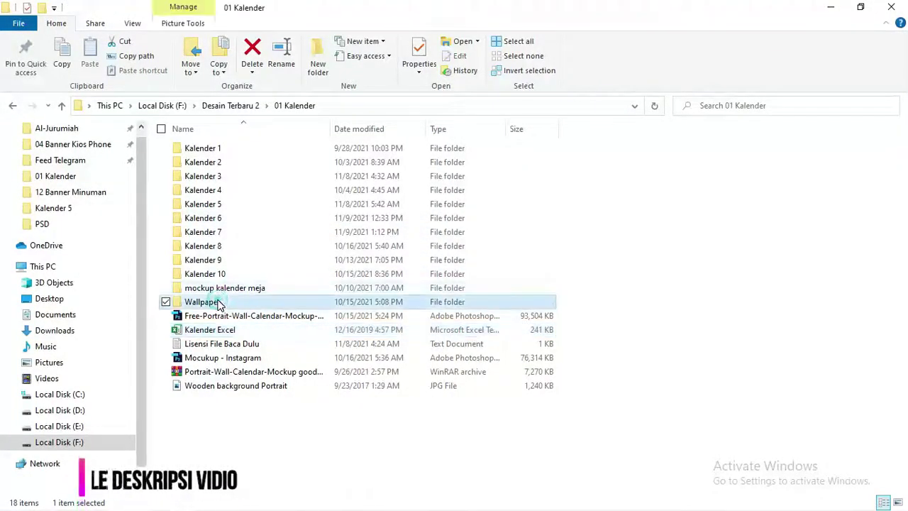
left_click(221, 217)
key("alt+Tab")
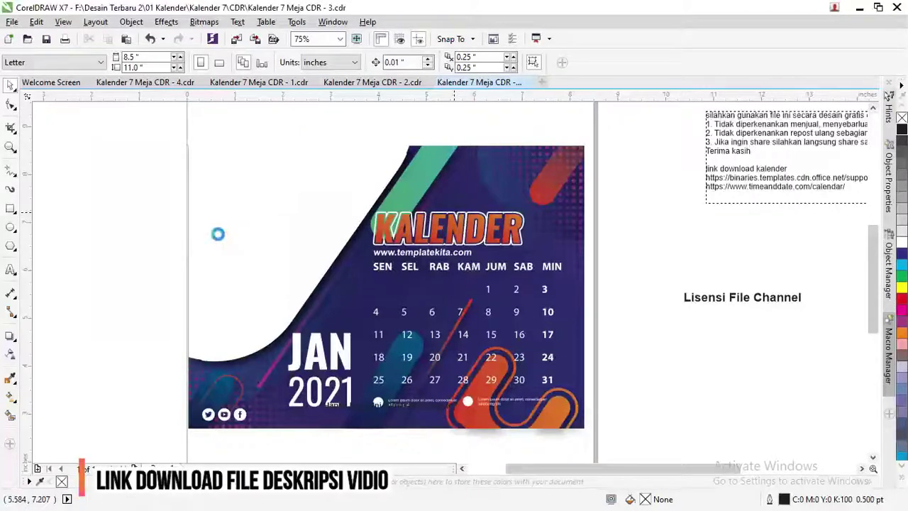
left_click_drag(219, 234, 219, 234)
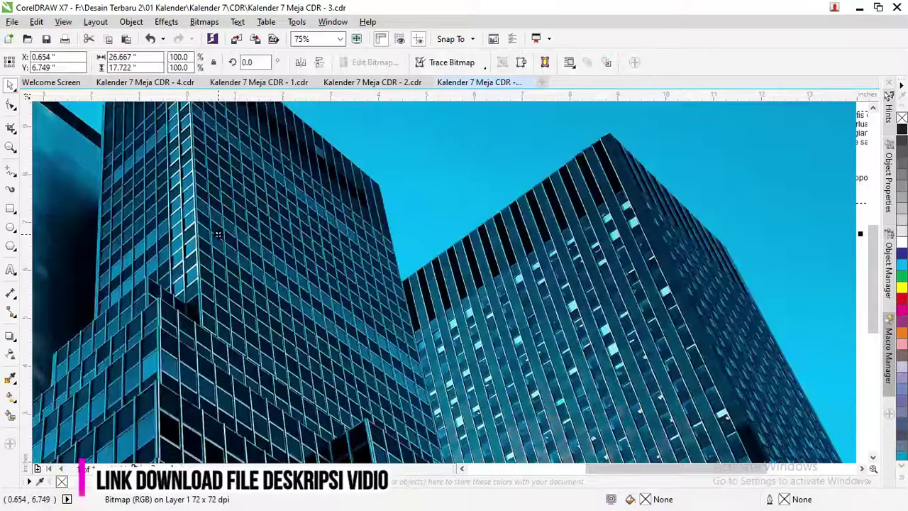
Scale the skyscraper bitmap to 10%, then enlarge it to about 30.5% (8.125 × 5.399 in).
scroll(218, 234, "down", 3)
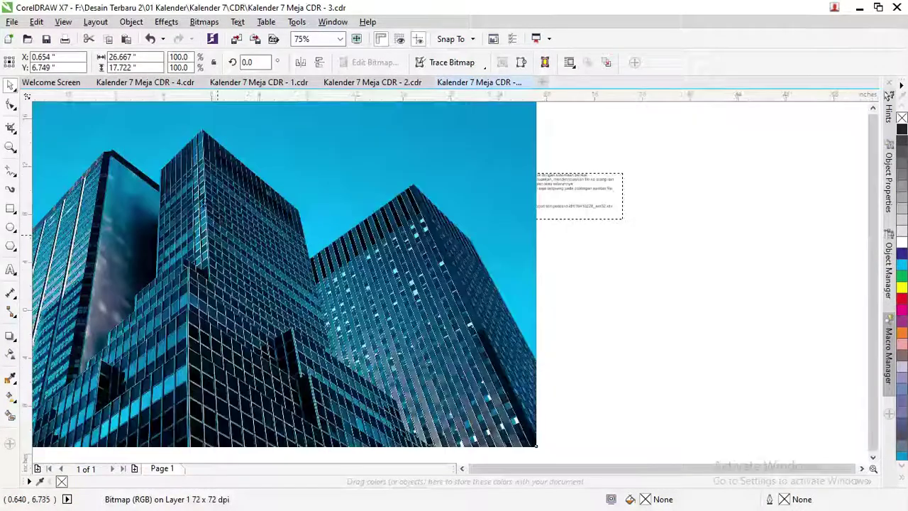
scroll(213, 206, "down", 3)
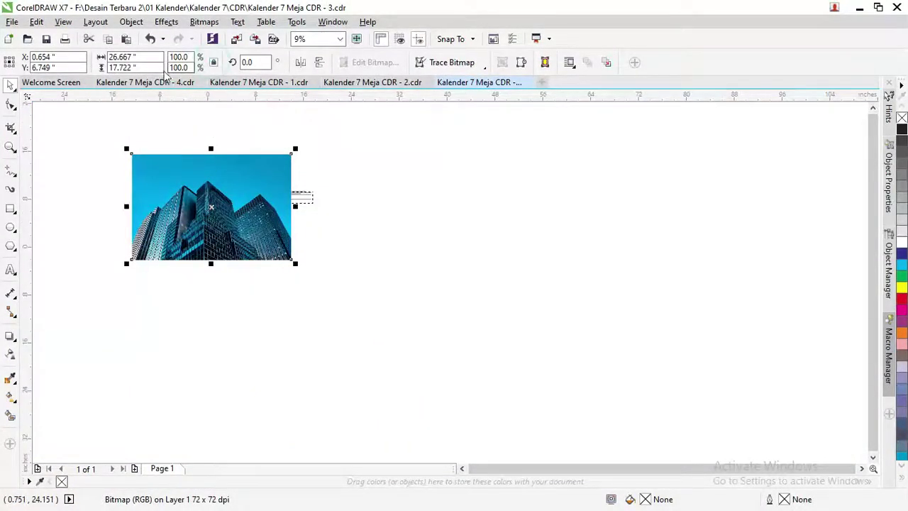
left_click(179, 57)
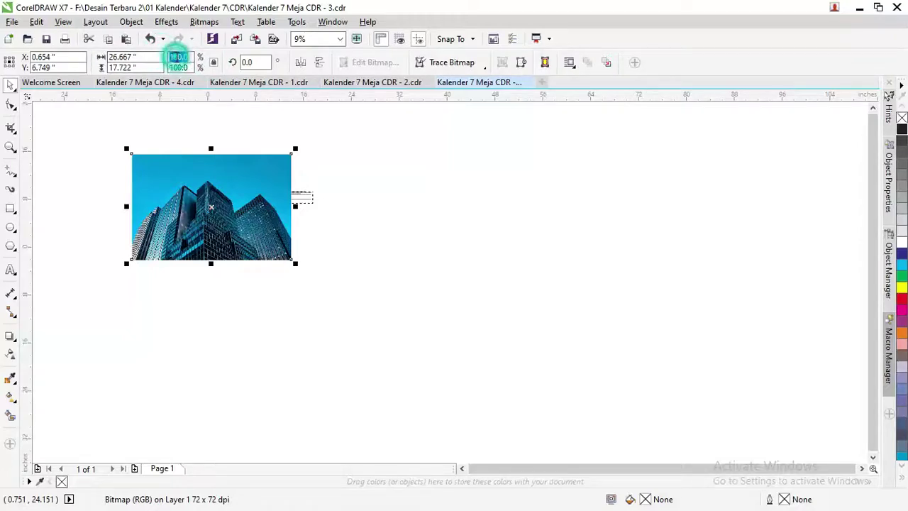
type("10")
key("Return")
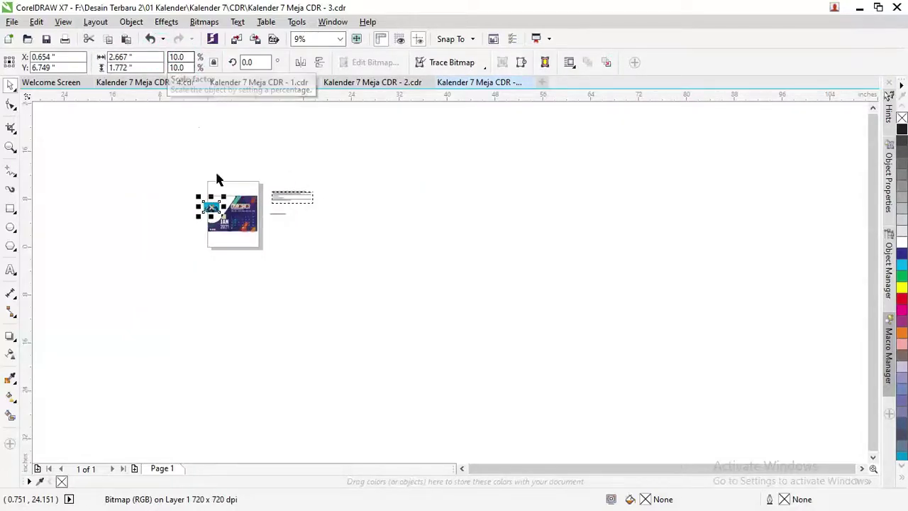
scroll(217, 181, "up", 3)
left_click_drag(220, 262, 319, 230)
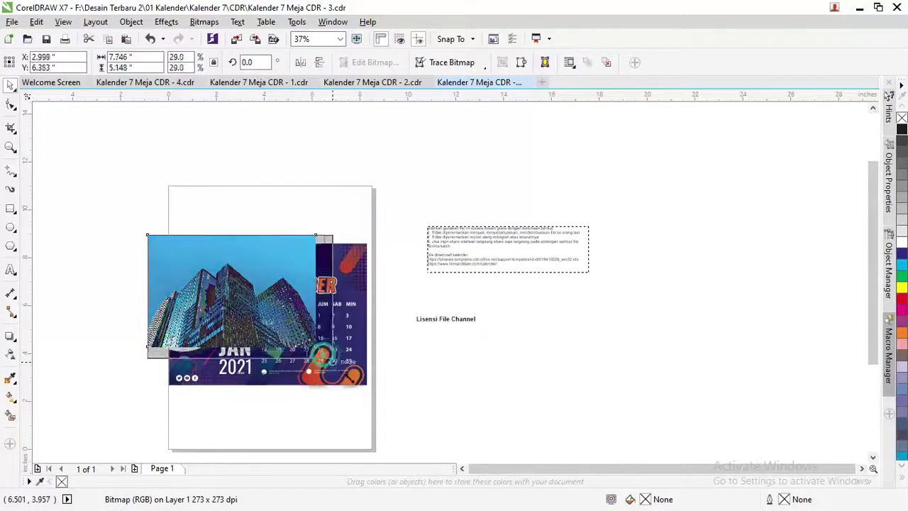
left_click_drag(319, 349, 339, 370)
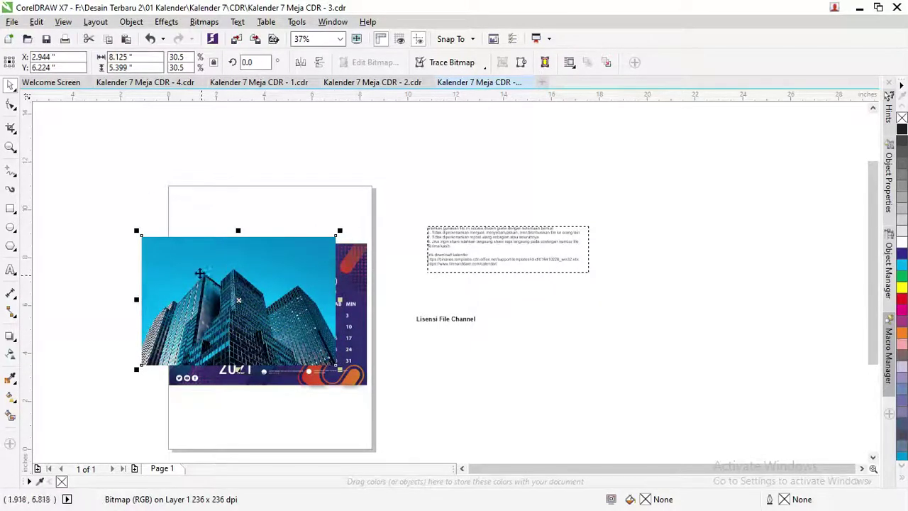
Send the building photo to the back of the layer, try a PowerClip into the calendar, then undo it.
right_click(201, 273)
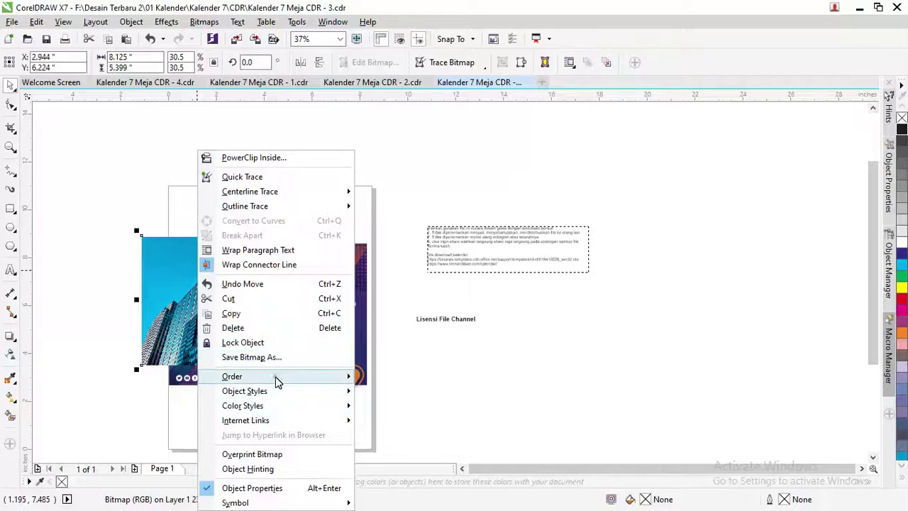
mouse_move(232, 376)
left_click(408, 421)
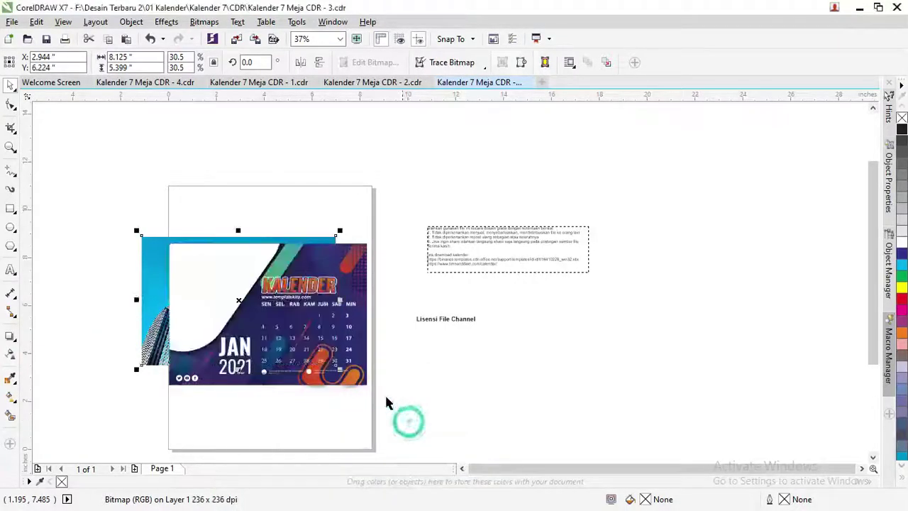
scroll(164, 238, "up", 2)
left_click(146, 209)
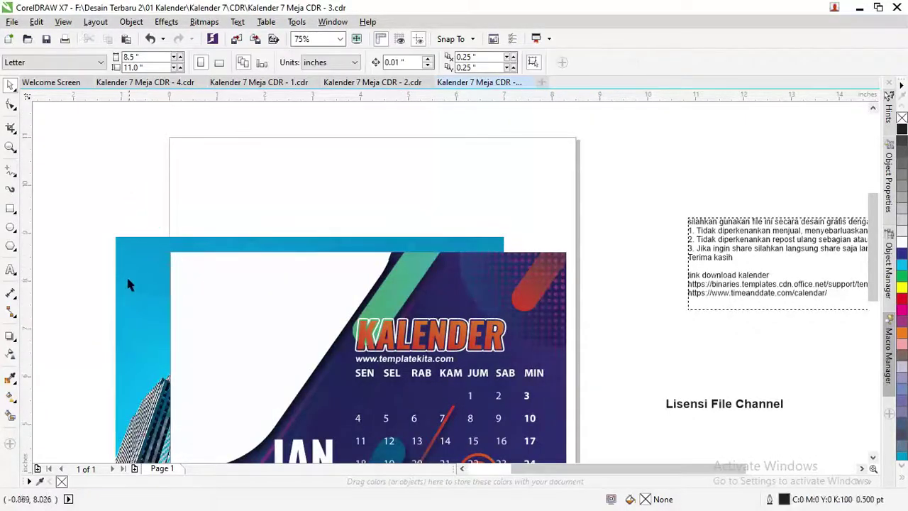
left_click(143, 269)
right_click(143, 267)
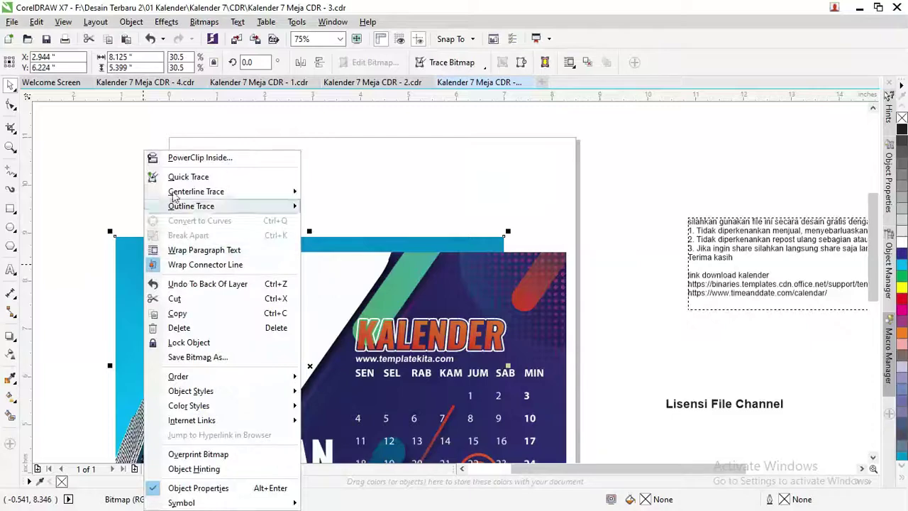
left_click(178, 157)
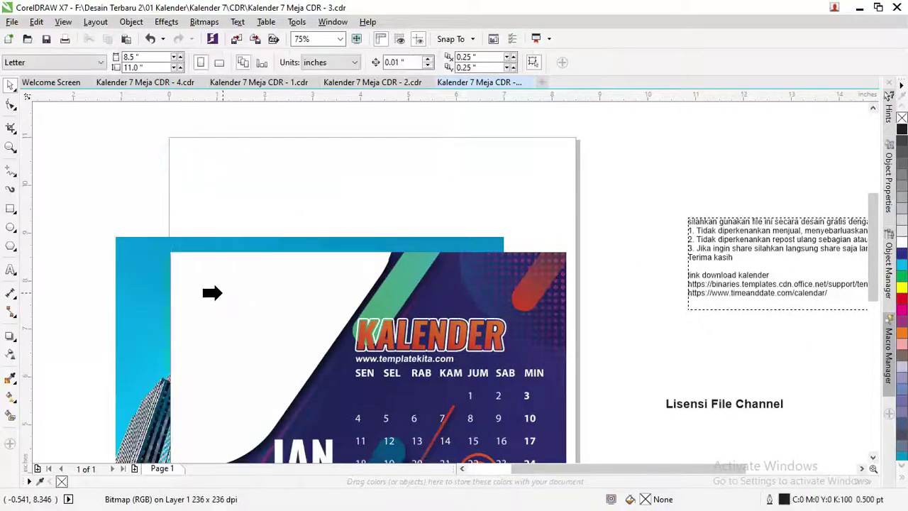
left_click(211, 287)
scroll(253, 236, "down", 2)
scroll(253, 236, "up", 2)
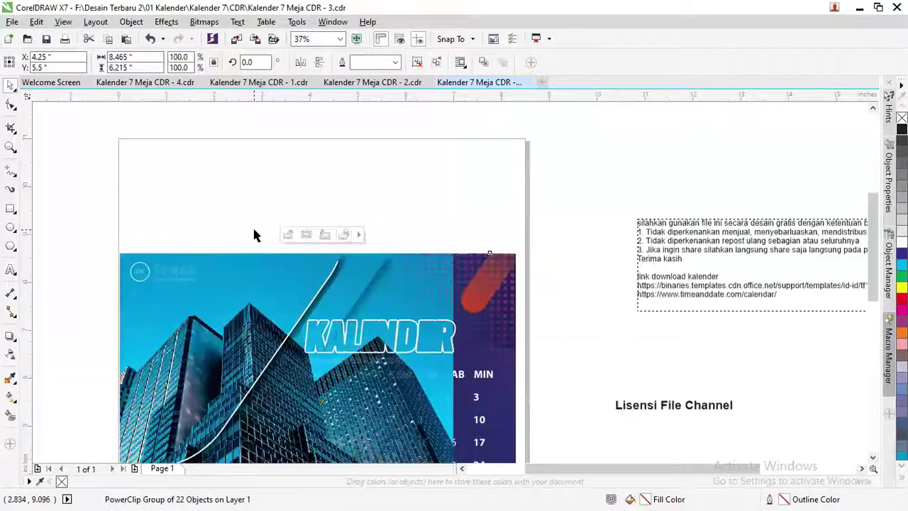
key("ctrl+z")
Ungroup the calendar design, undoing an accidental move of it.
left_click(281, 186)
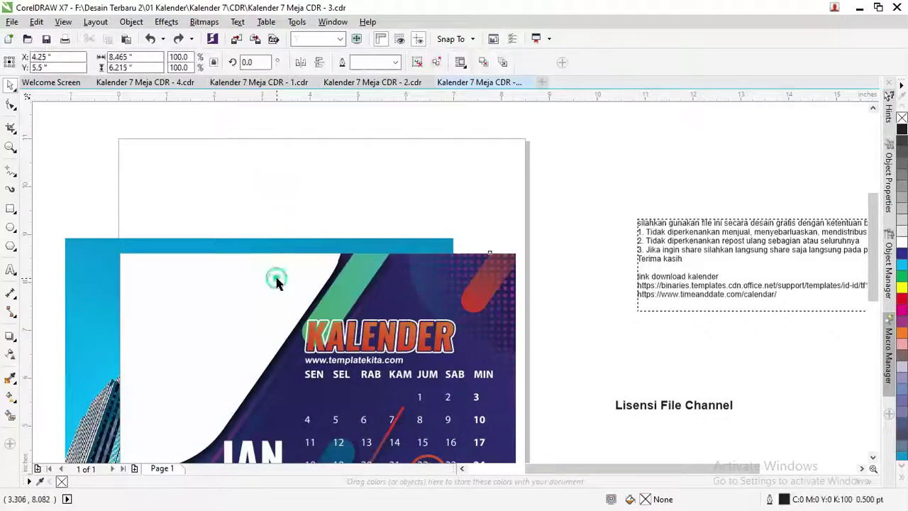
left_click(272, 298)
scroll(272, 298, "down", 2)
left_click_drag(269, 302, 252, 292)
key("ctrl+z")
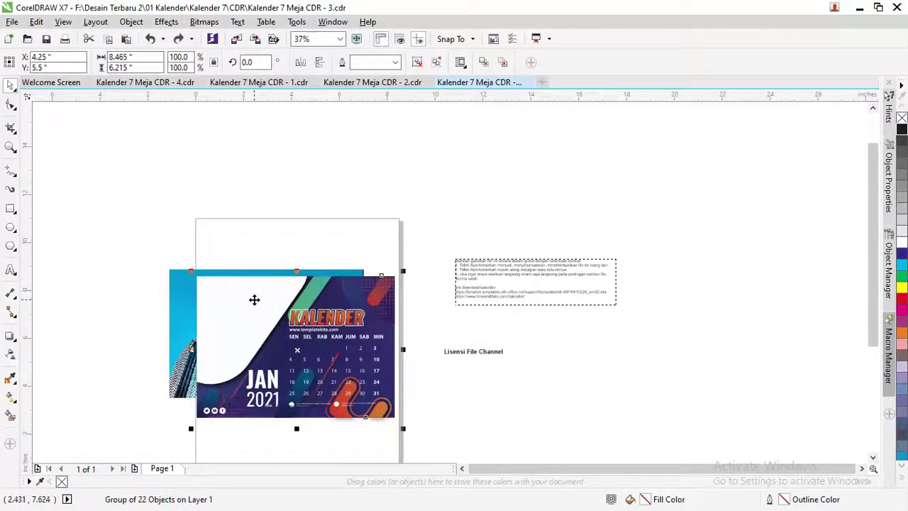
right_click(254, 295)
left_click(289, 252)
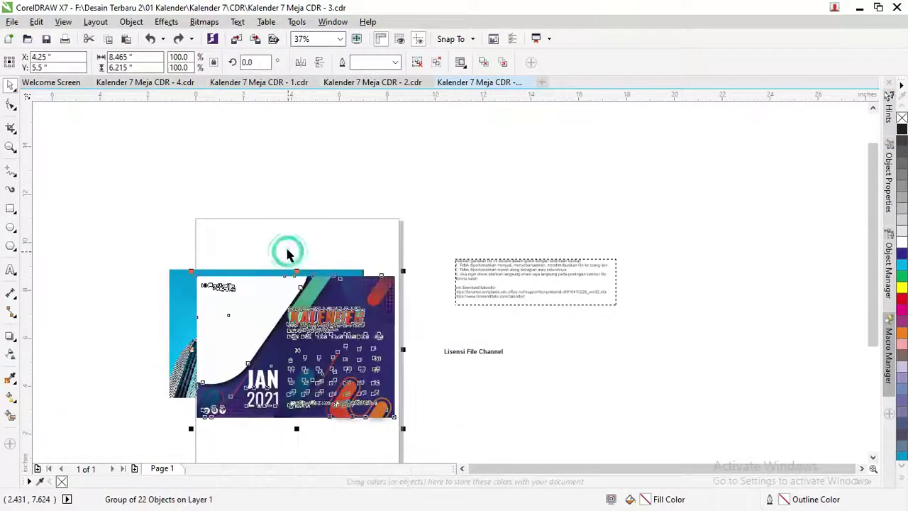
left_click(265, 229)
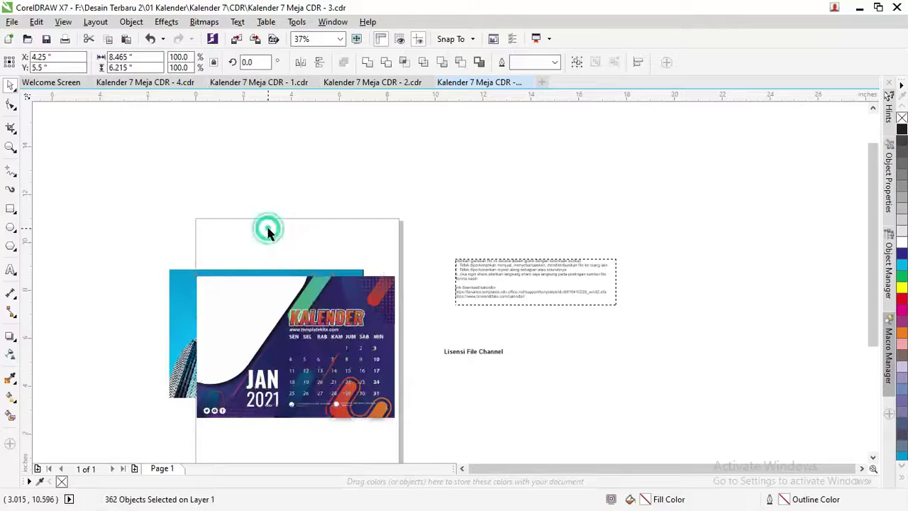
Select the white curved header shape, undoing an accidental shift of it.
left_click(287, 334)
scroll(269, 319, "up", 2)
right_click(264, 297)
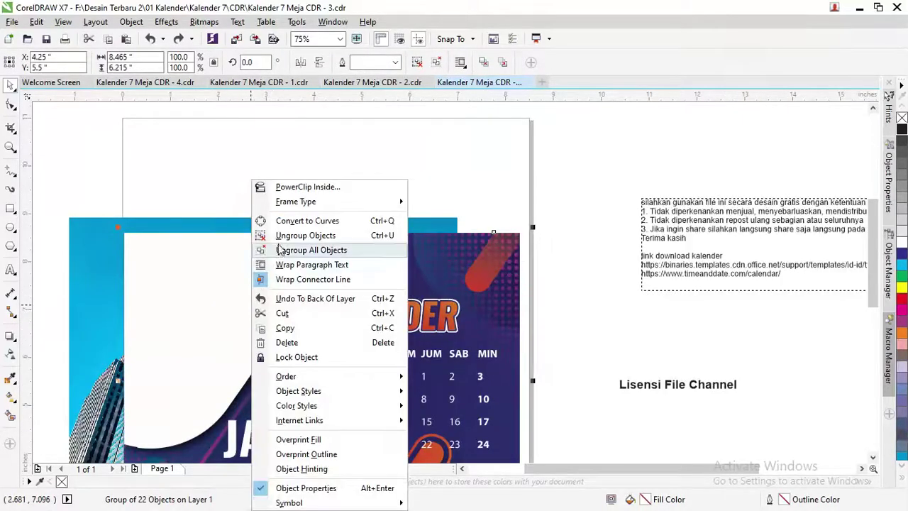
left_click(269, 160)
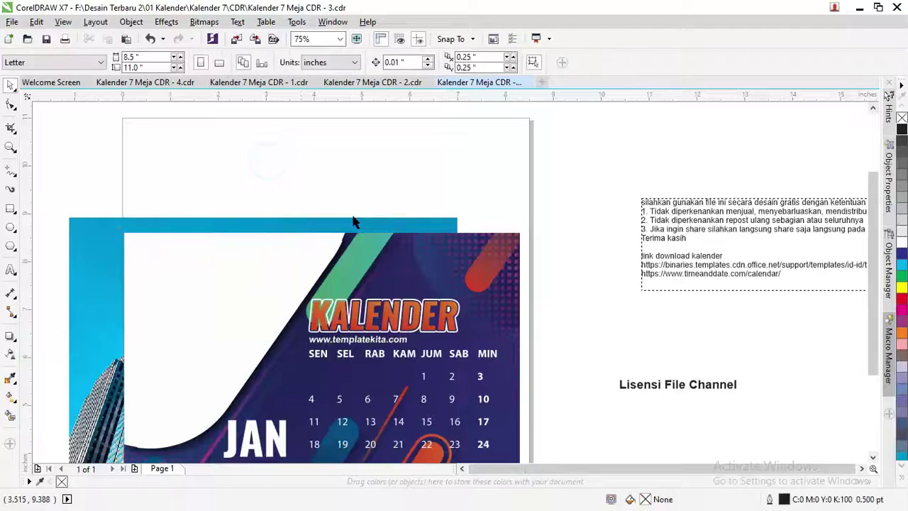
scroll(347, 219, "down", 2)
left_click(327, 218)
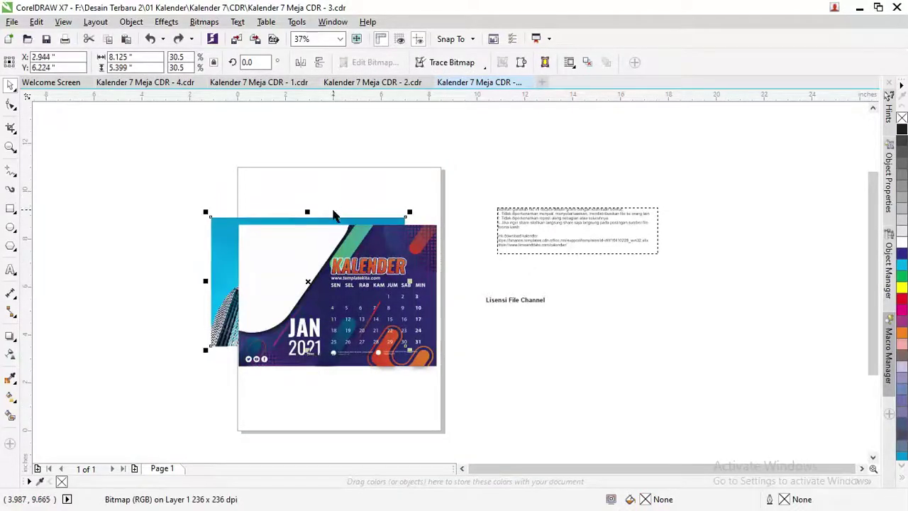
left_click_drag(288, 257, 165, 227)
key("ctrl+z")
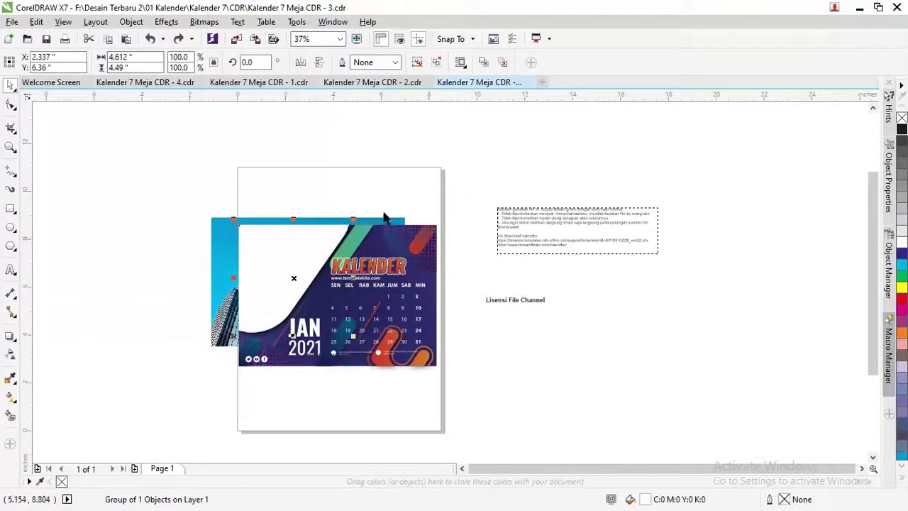
PowerClip the building photo inside the white curved header shape.
left_click(384, 204)
right_click(387, 214)
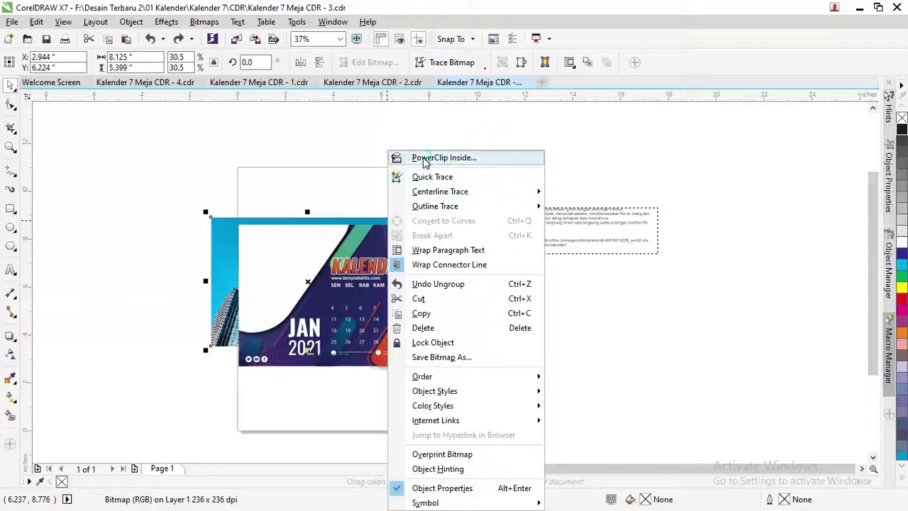
left_click(424, 158)
left_click(329, 234)
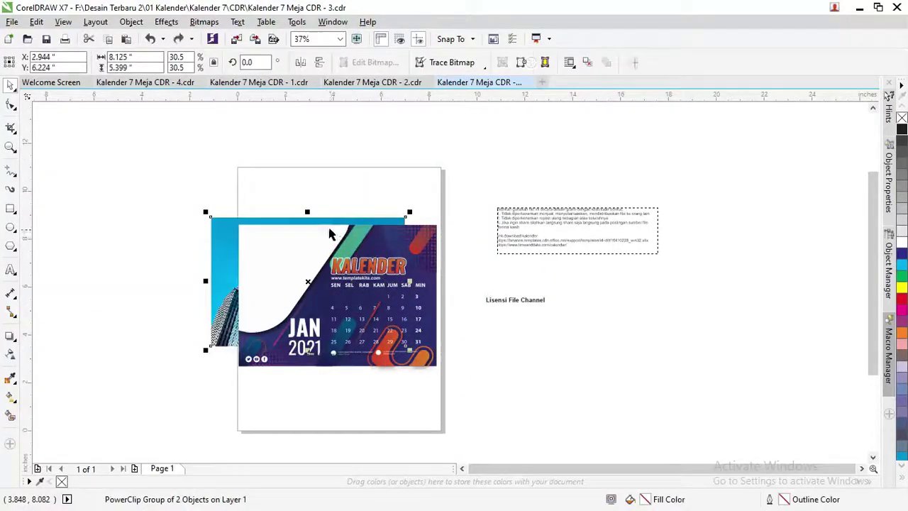
key("ctrl+z")
left_click(334, 182)
left_click(320, 213)
right_click(320, 214)
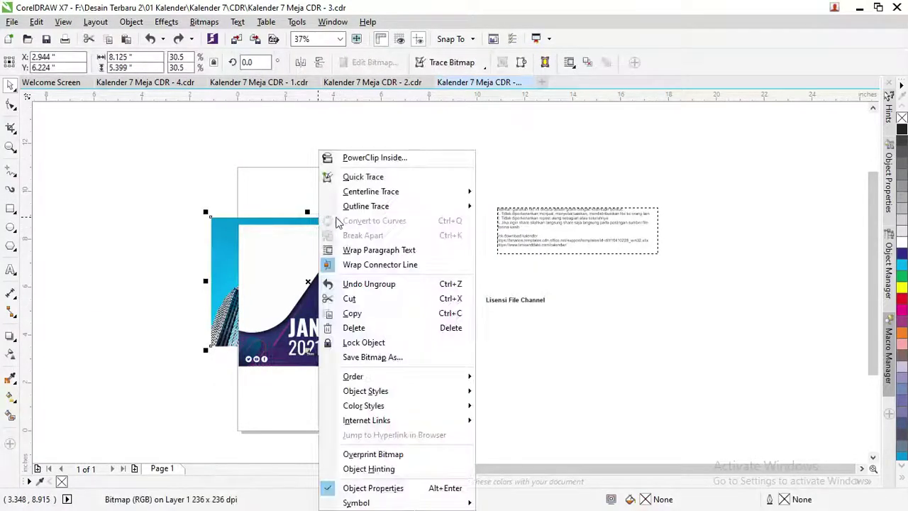
left_click(355, 157)
left_click(259, 301)
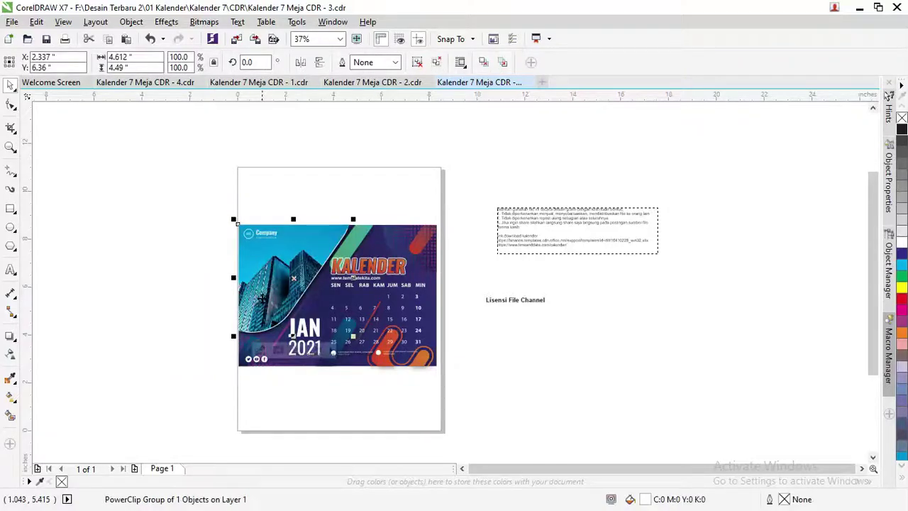
scroll(277, 211, "up", 3)
scroll(277, 211, "down", 3)
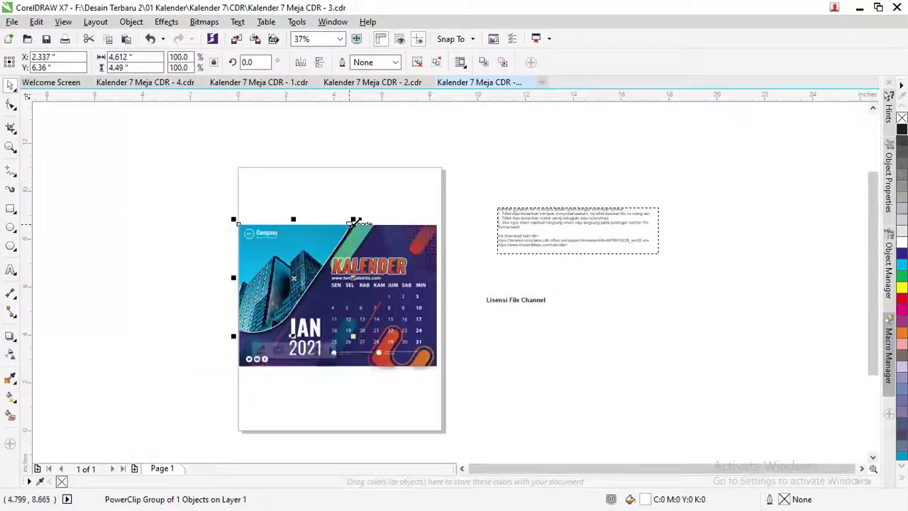
Move the 'Hapus Layer Ini Gunakan Template' note text below the calendar banner.
scroll(362, 219, "up", 2)
scroll(359, 317, "down", 2)
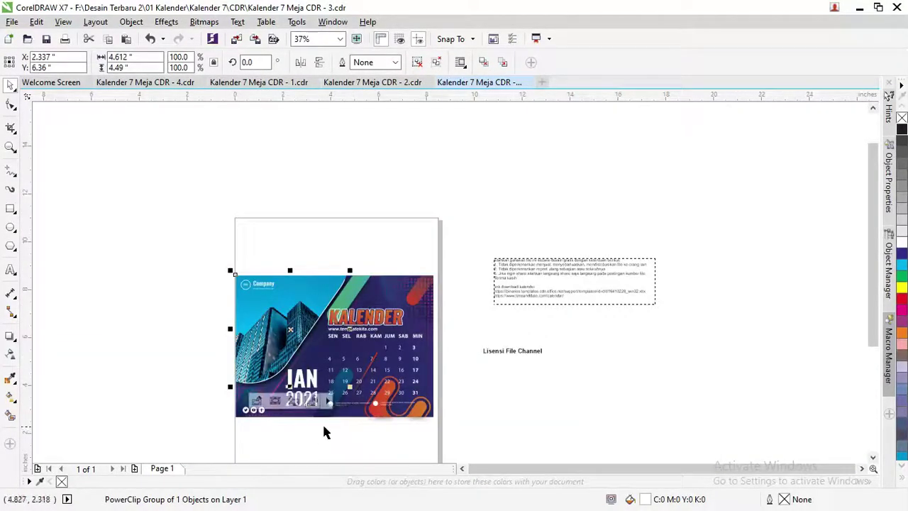
scroll(325, 432, "up", 2)
scroll(314, 435, "up", 2)
left_click(300, 277)
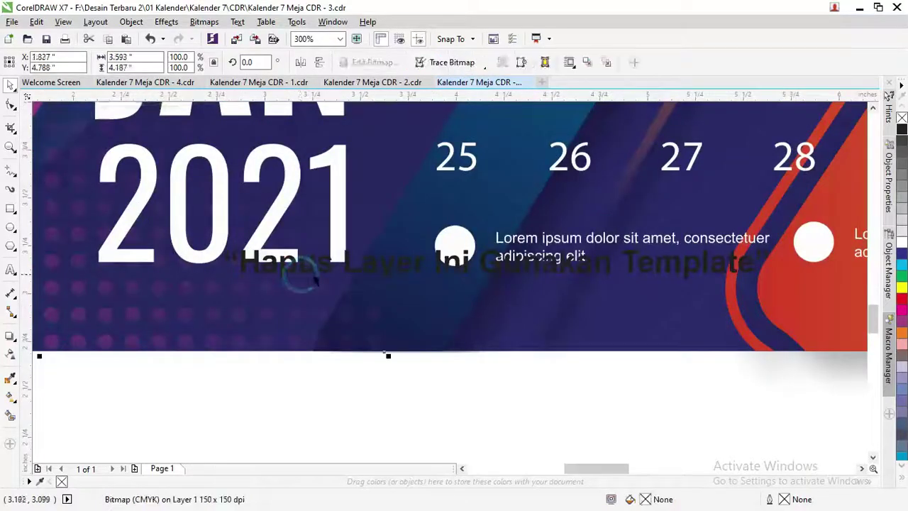
left_click(355, 265)
scroll(362, 269, "down", 2)
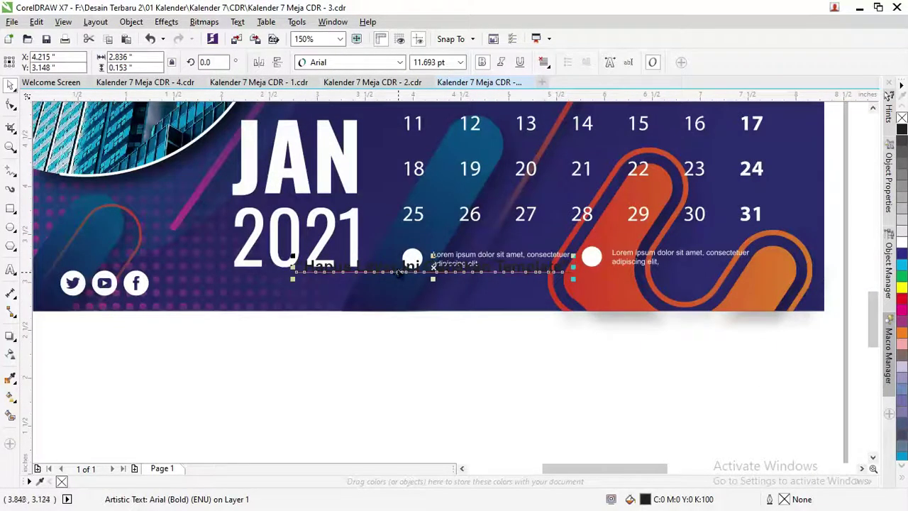
left_click_drag(409, 276, 423, 430)
Ungroup the JAN 2021 group and split 2021 into separate digit shapes.
left_click(352, 239)
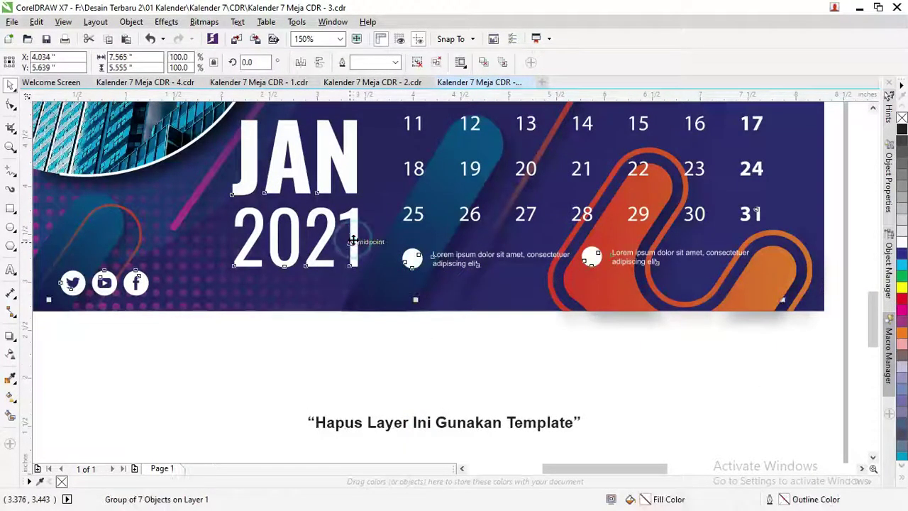
right_click(354, 244)
left_click(386, 250)
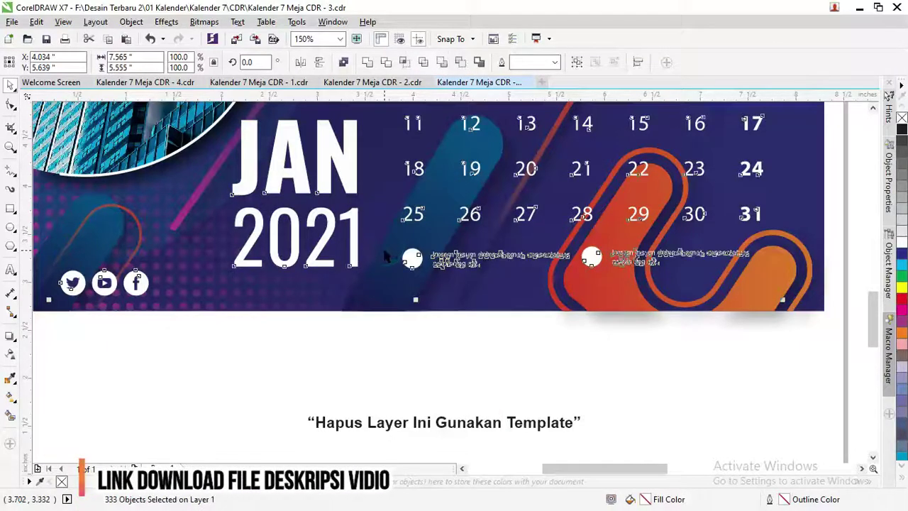
right_click(355, 247)
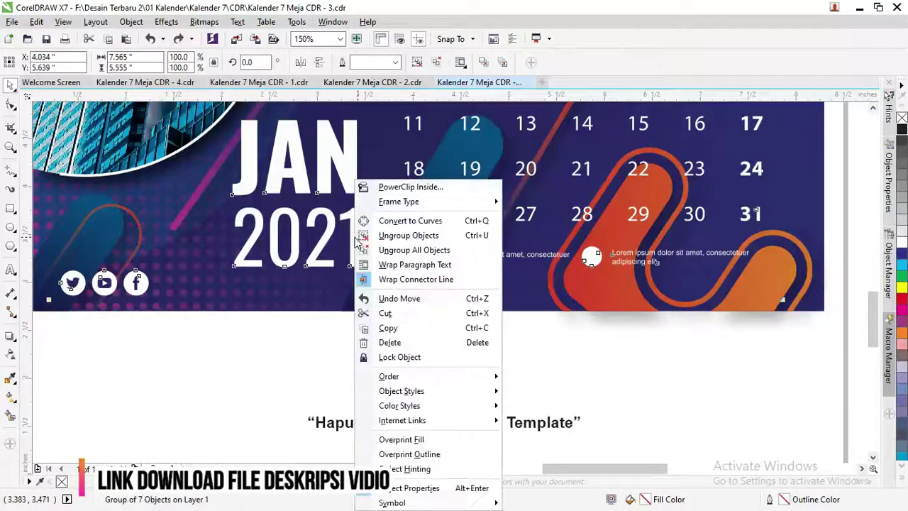
left_click(396, 237)
left_click(379, 355)
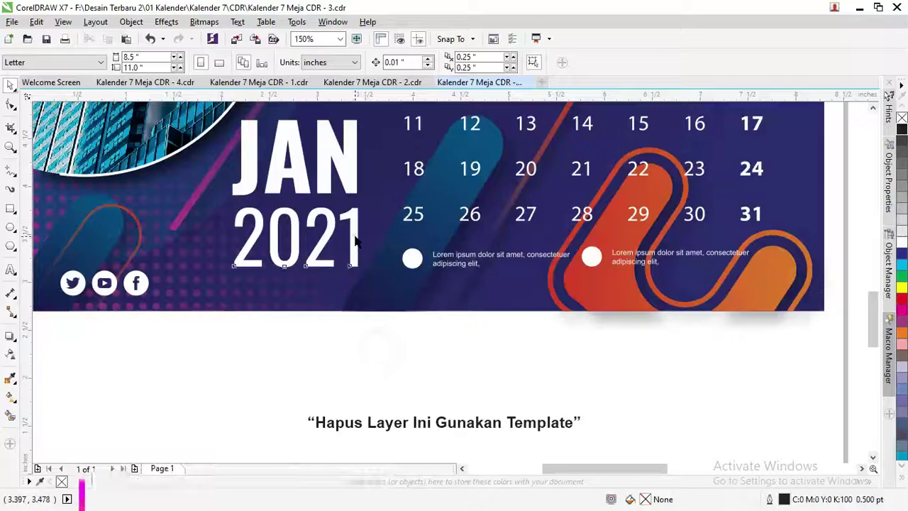
left_click(355, 237)
scroll(355, 237, "up", 1)
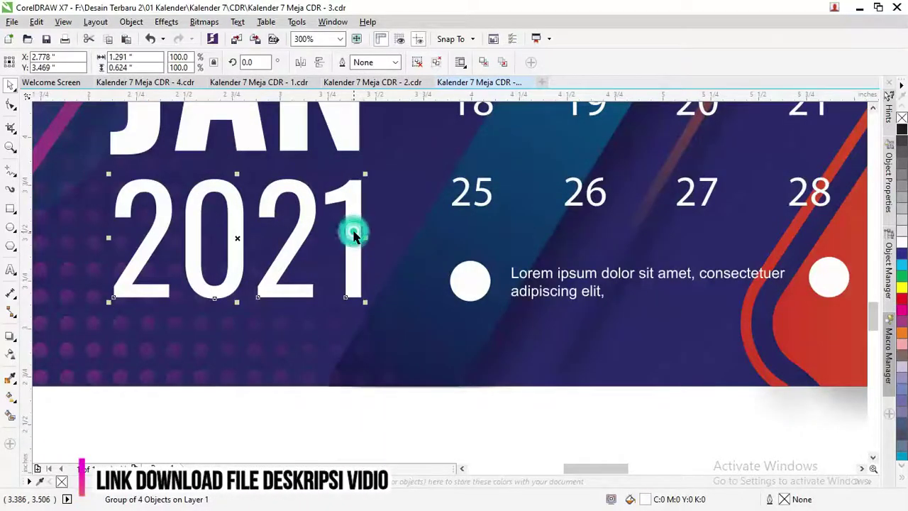
right_click(355, 234)
left_click(386, 250)
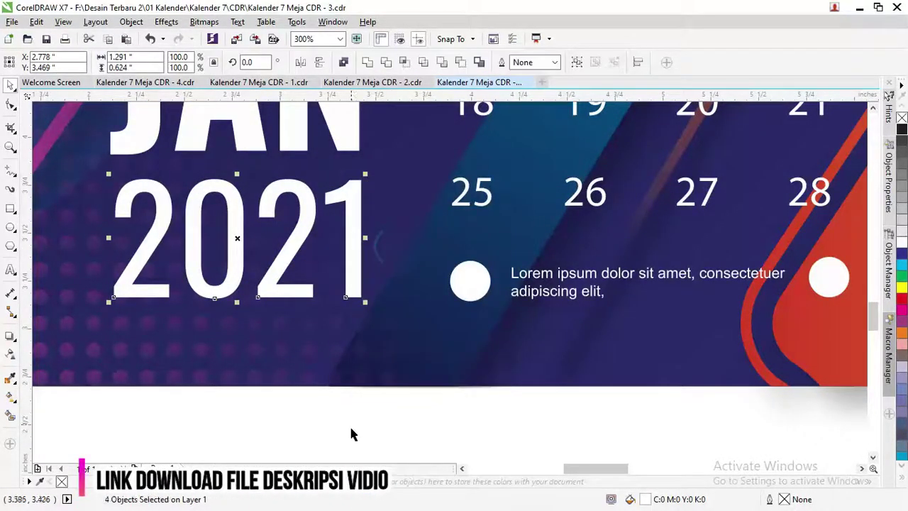
Delete the final 1 and drag-copy a 2 into its place so the year reads 2022.
left_click(351, 432)
left_click(358, 249)
key("Delete")
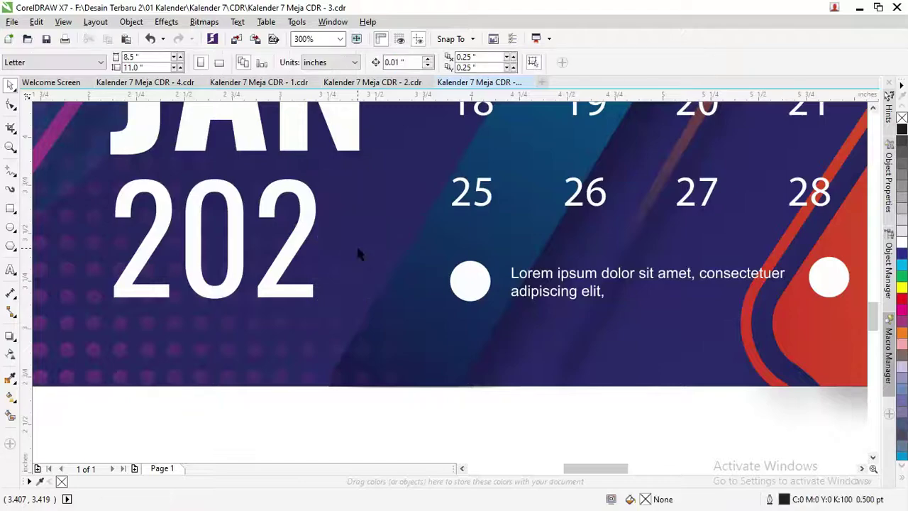
left_click(304, 221)
left_click_drag(304, 221, 364, 222)
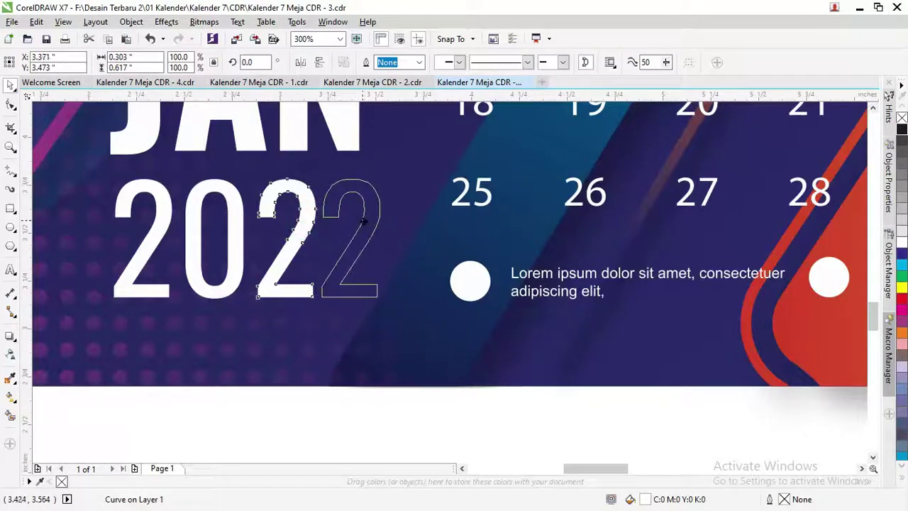
Zoom in on the calendar to check the new 2022 year.
scroll(361, 225, "down", 1)
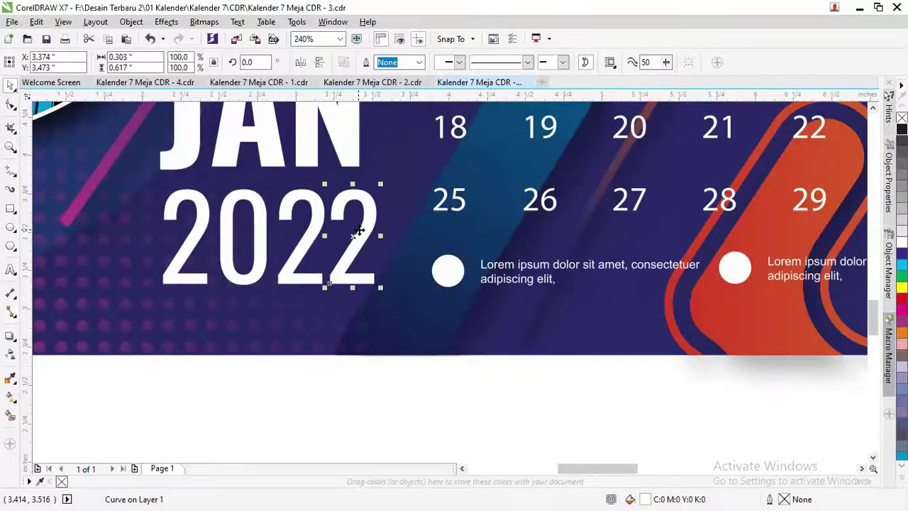
scroll(360, 225, "down", 1)
scroll(360, 226, "down", 1)
scroll(385, 298, "down", 1)
scroll(791, 370, "down", 1)
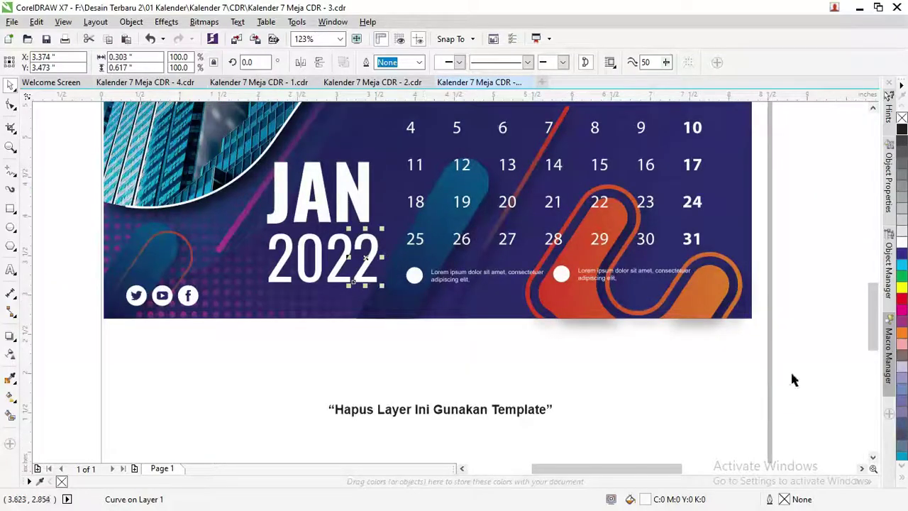
scroll(804, 367, "up", 3)
scroll(566, 333, "up", 3)
scroll(567, 330, "down", 5)
scroll(571, 329, "down", 4)
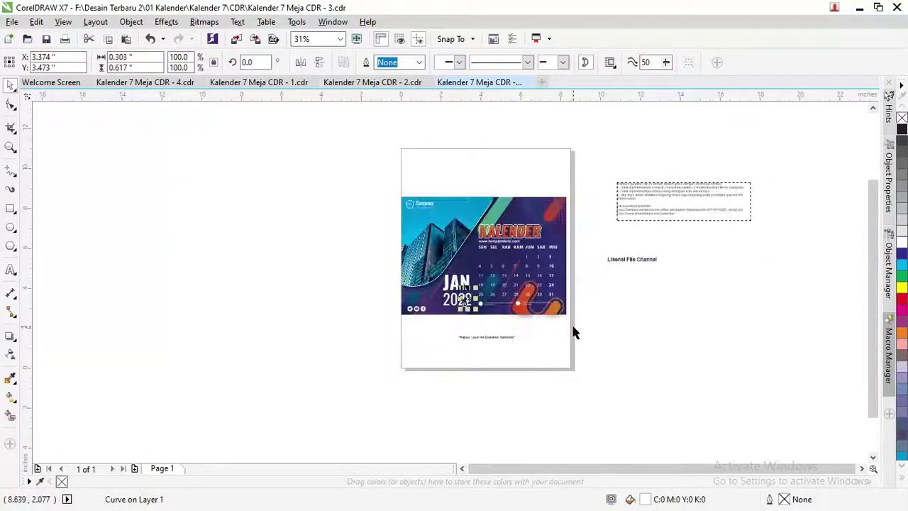
scroll(575, 330, "up", 2)
key("z")
left_click_drag(607, 336, 345, 162)
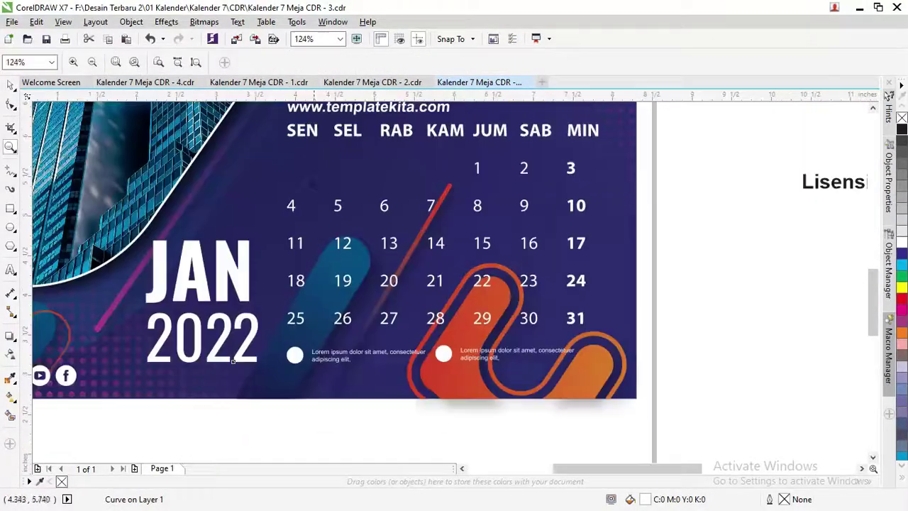
left_click(9, 87)
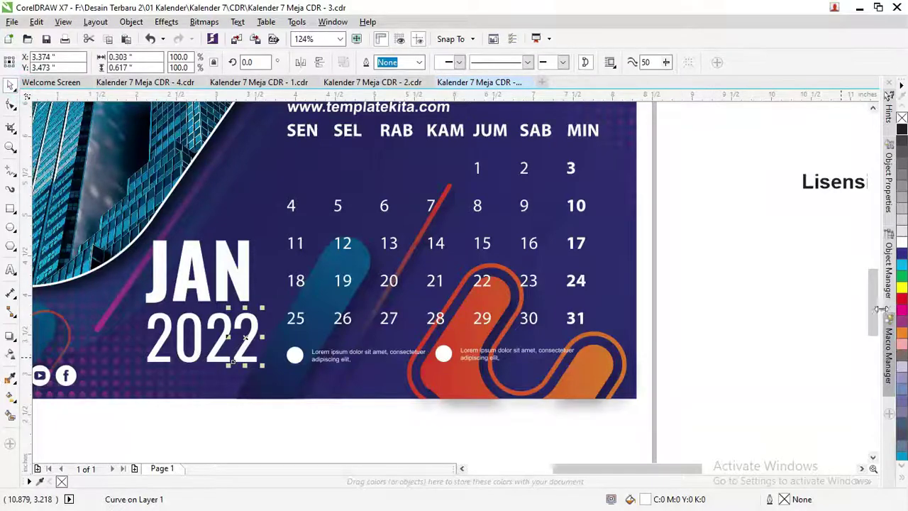
left_click_drag(877, 309, 870, 295)
mouse_move(683, 468)
left_mouse_down()
mouse_move(727, 472)
mouse_move(687, 447)
left_mouse_up()
Copy the January 2022 date cells from Excel's Kalender Tahunan sheet and return to CorelDRAW.
key("alt+Tab")
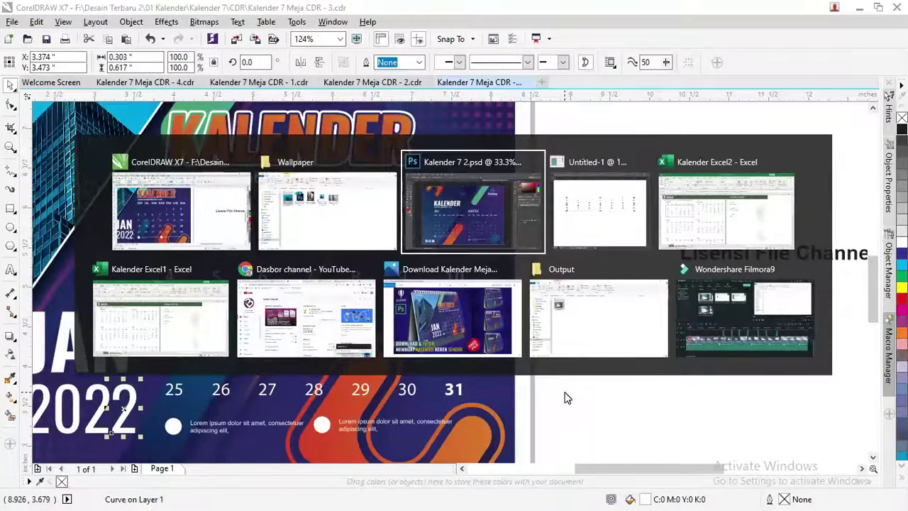
key("Tab")
key("Tab")
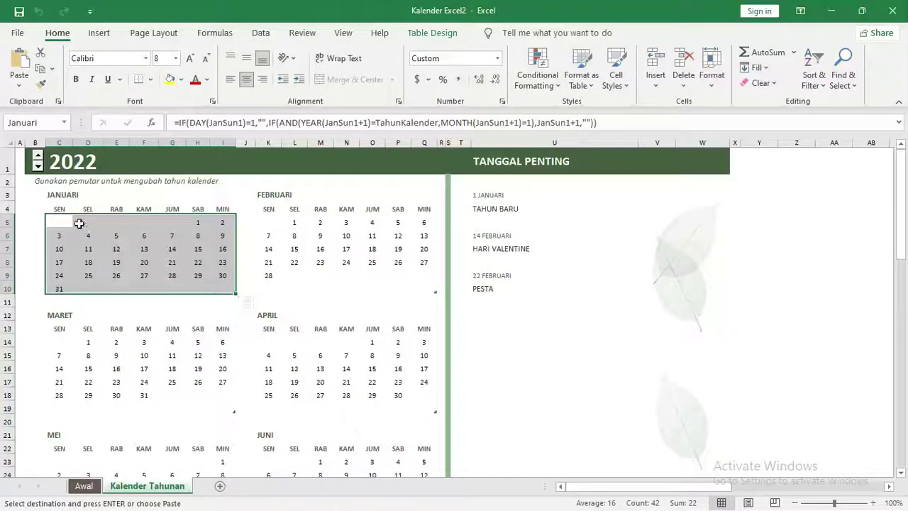
right_click(81, 226)
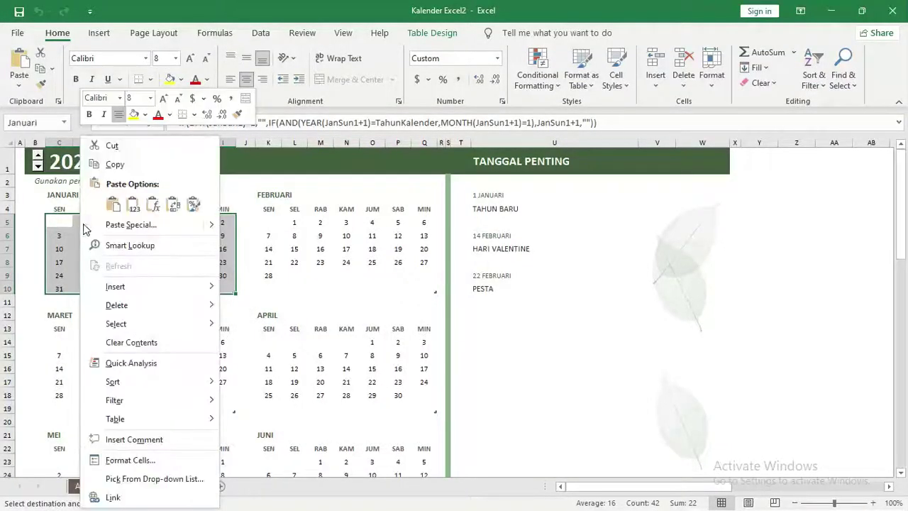
left_click(114, 165)
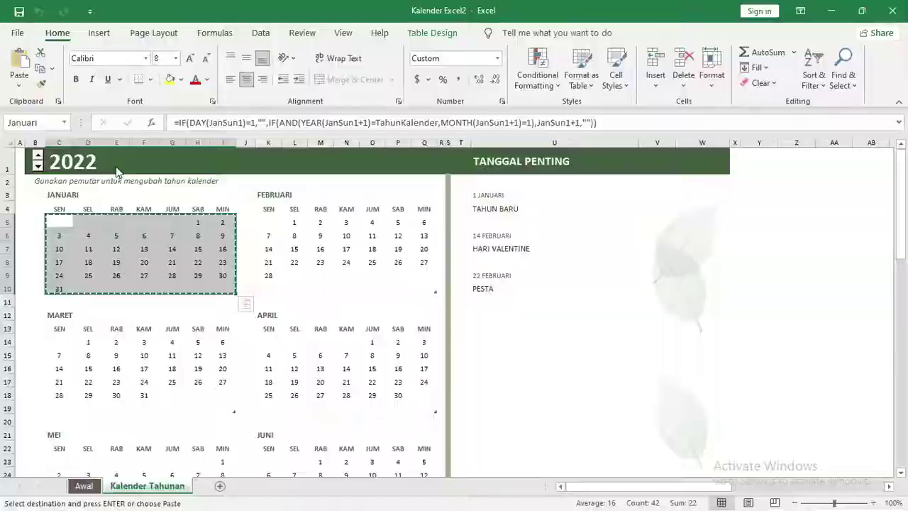
key("alt+Tab")
scroll(157, 250, "down", 1)
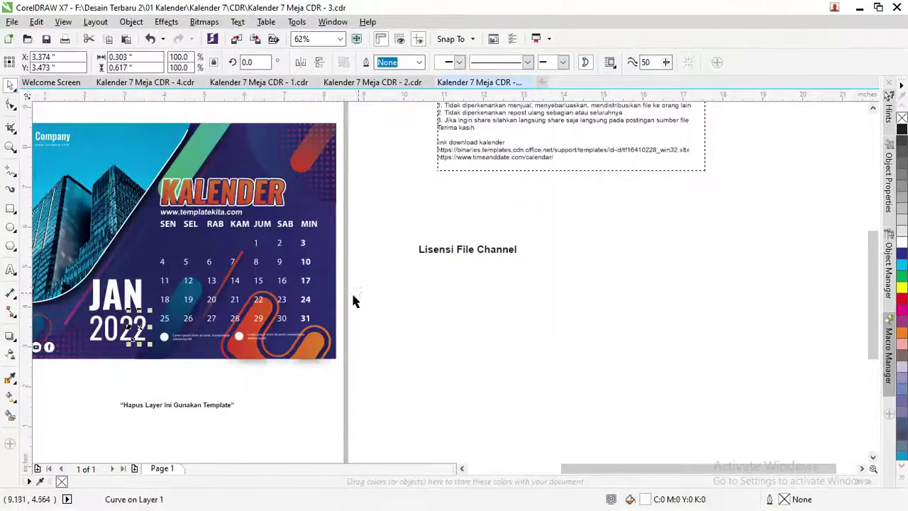
Paste the copied dates as plain text with Edit > Paste Special.
key("Escape")
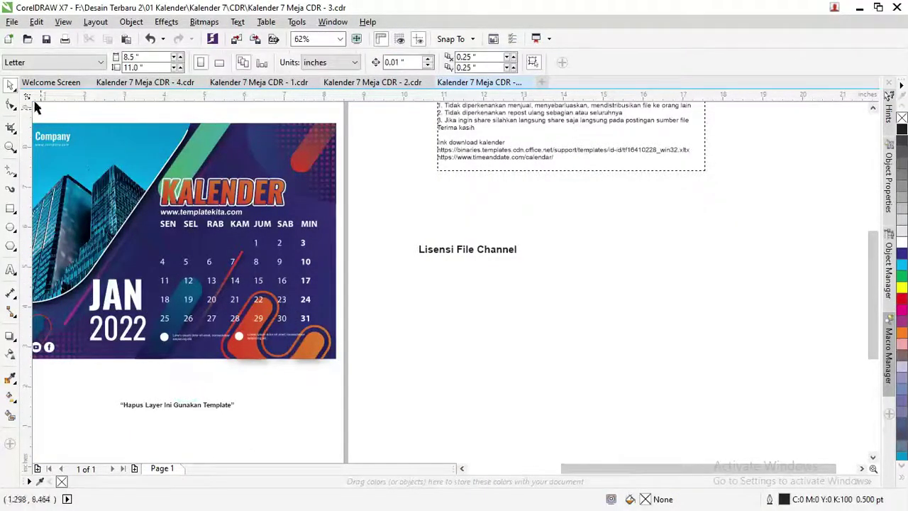
left_click(37, 22)
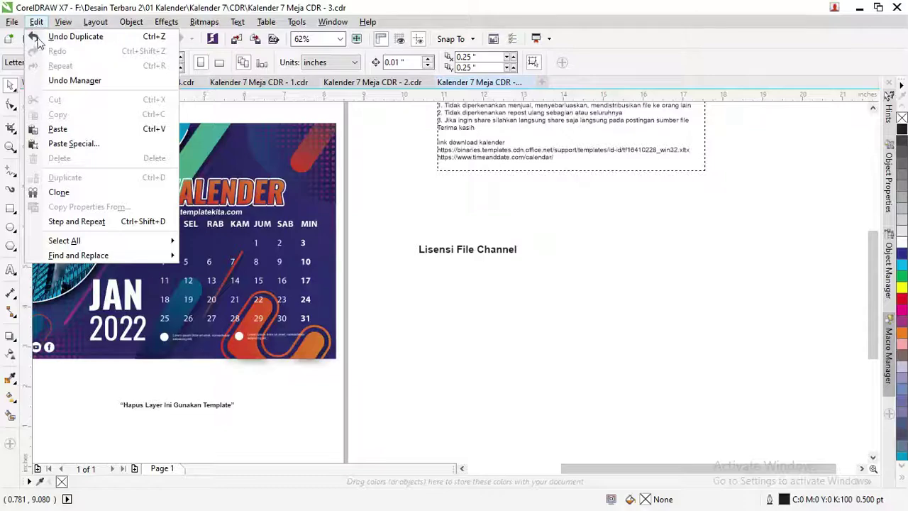
left_click(60, 145)
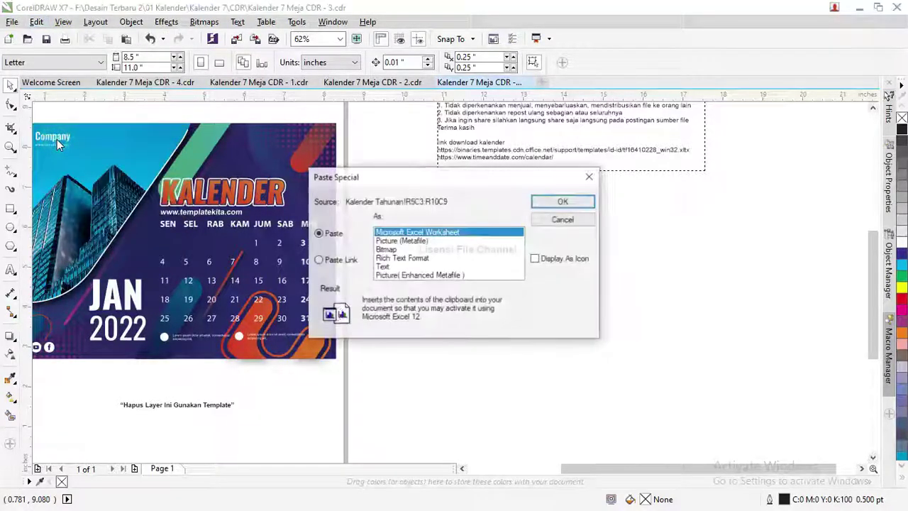
left_click(402, 258)
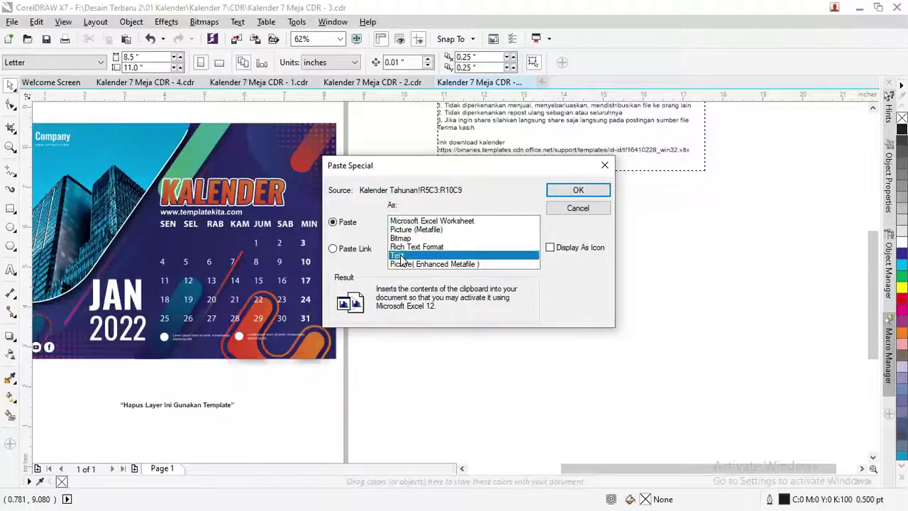
left_click(568, 204)
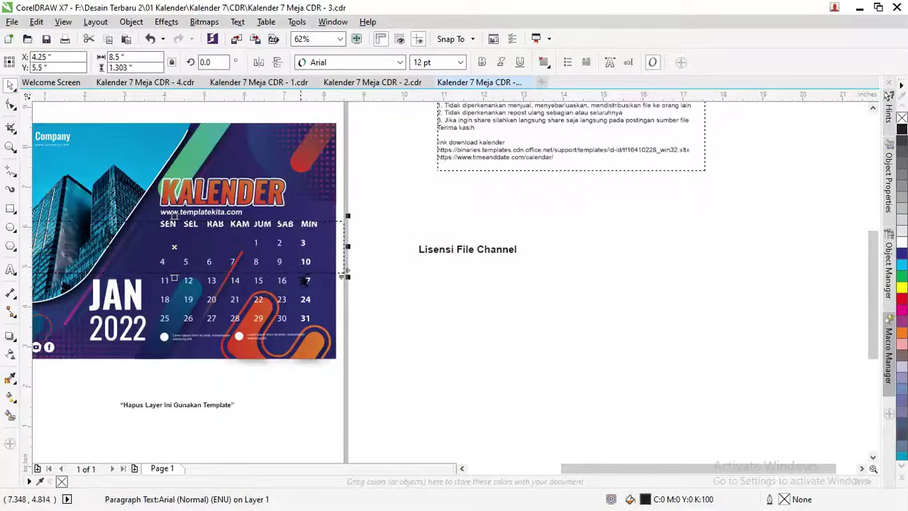
Move the pasted date text to the right of the page and narrow its frame.
left_click_drag(317, 272, 642, 373)
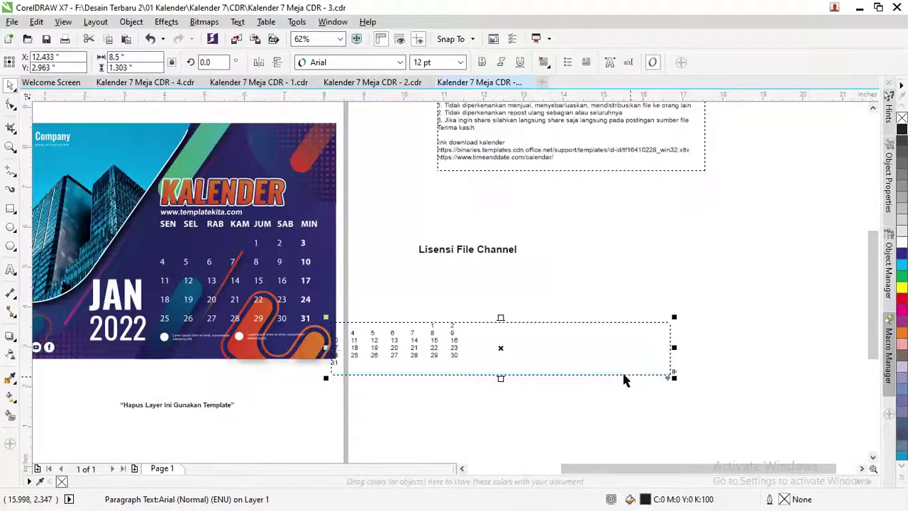
mouse_move(673, 349)
left_mouse_down()
mouse_move(470, 348)
mouse_move(496, 307)
left_mouse_up()
left_click(318, 275)
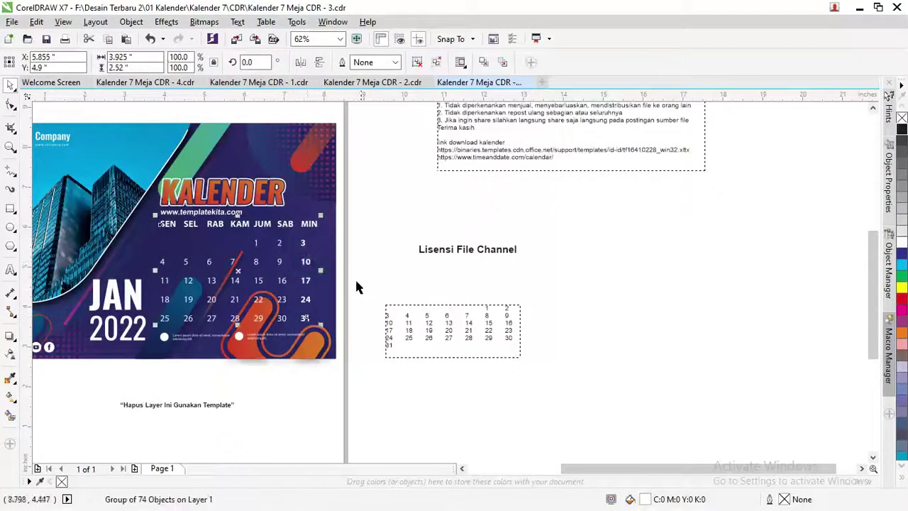
left_click_drag(305, 259, 378, 261)
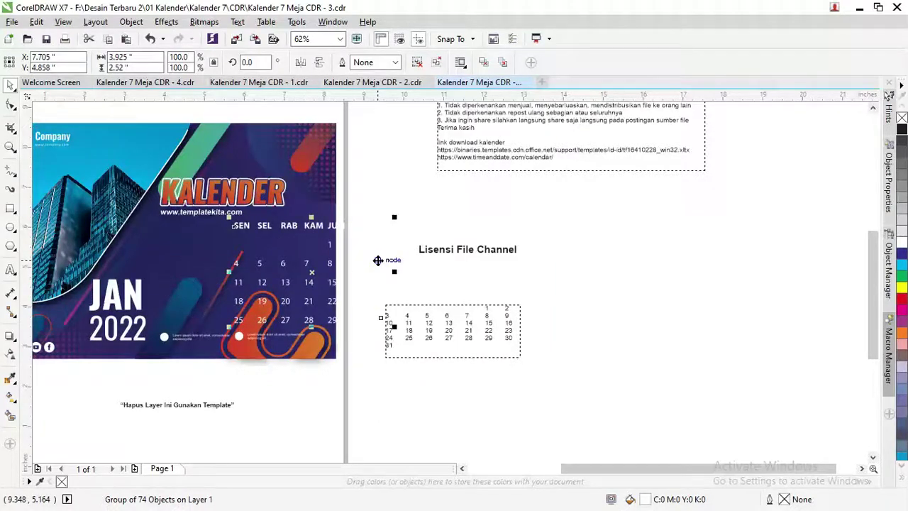
key("ctrl+z")
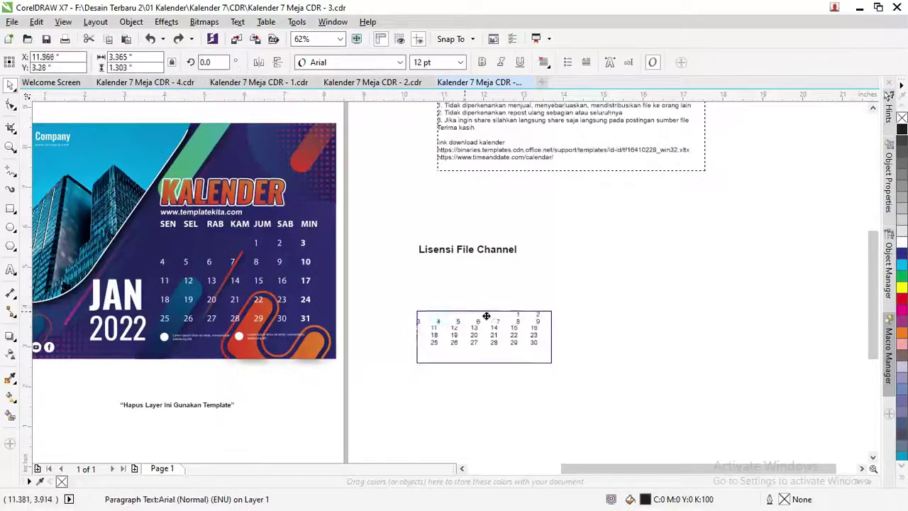
left_click_drag(435, 311, 581, 336)
Ungroup the calendar's old date numbers and drag them off the artwork.
left_click(308, 263)
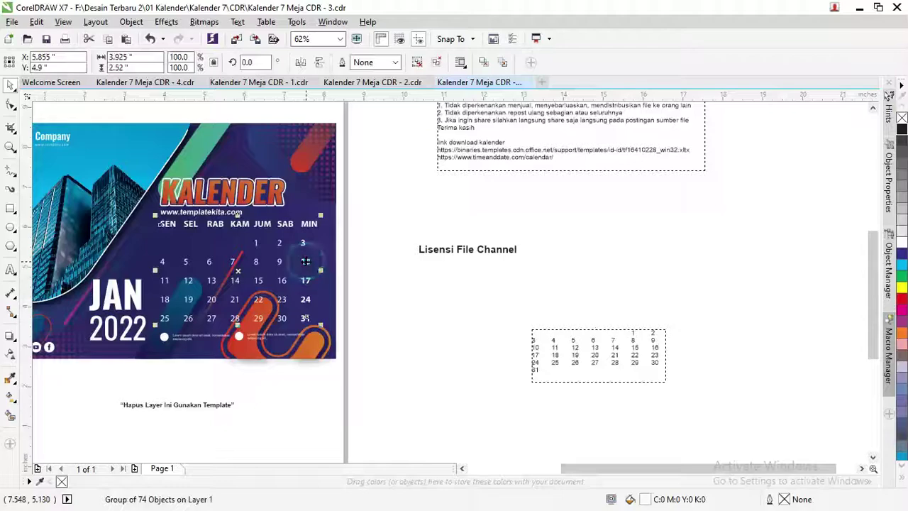
right_click(307, 264)
left_click(360, 250)
left_click(399, 325)
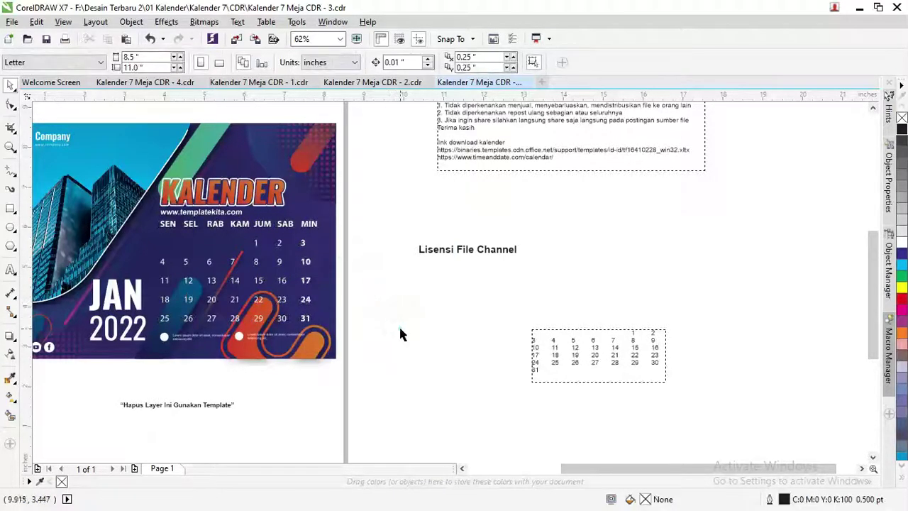
left_click_drag(400, 329, 159, 235)
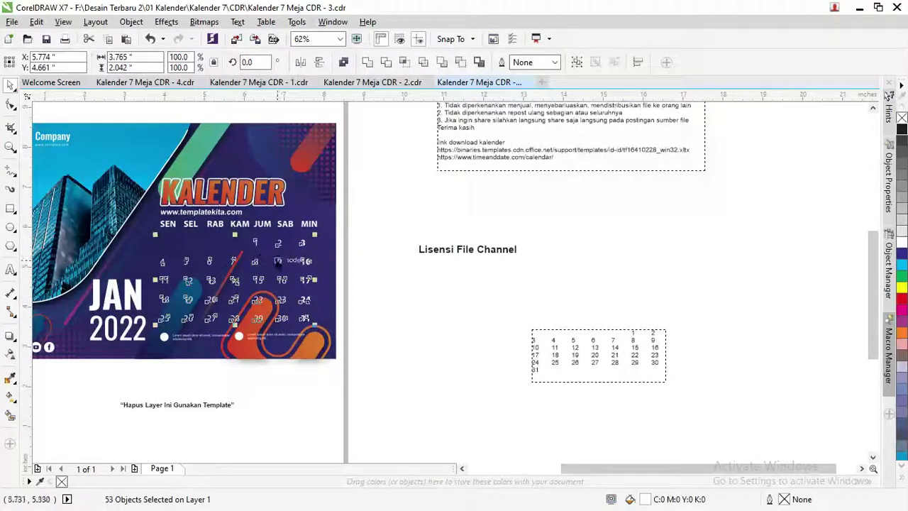
left_click_drag(303, 244, 426, 348)
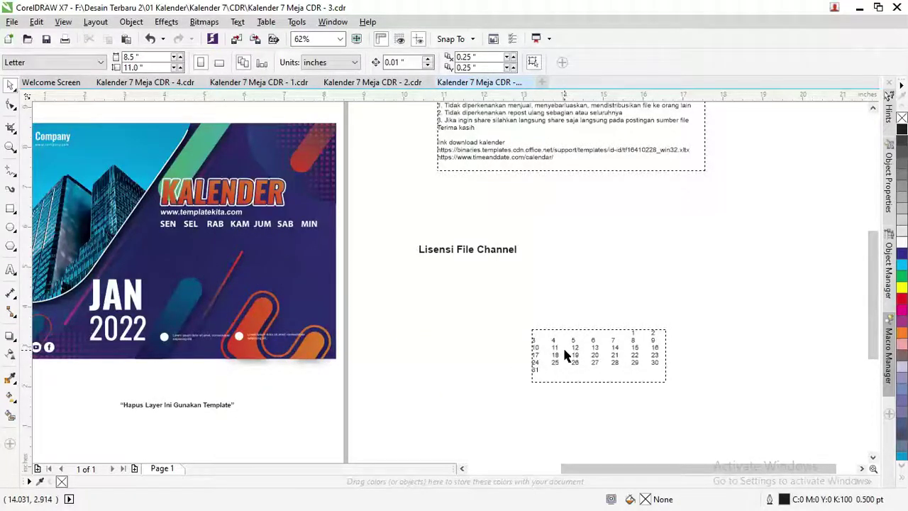
Place the pasted January 2022 dates on the grid with white fill and white outline.
left_click_drag(553, 348, 196, 260)
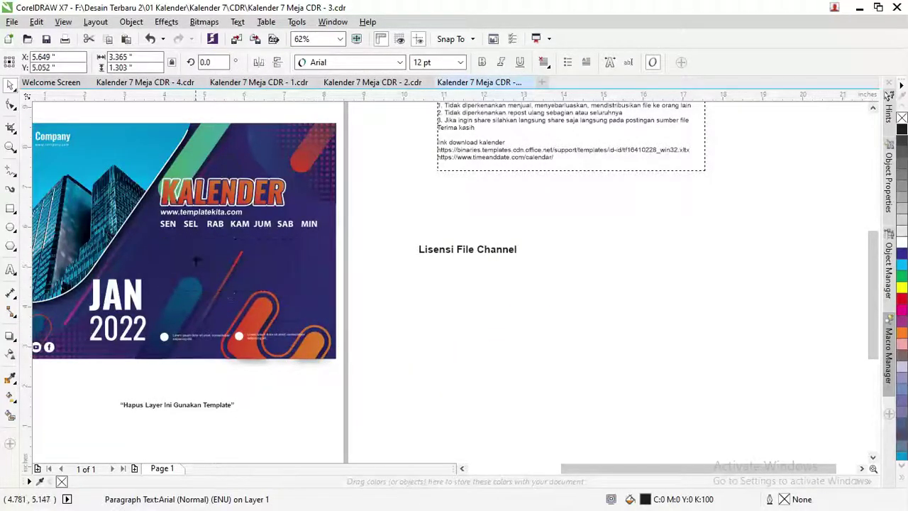
left_click(902, 244)
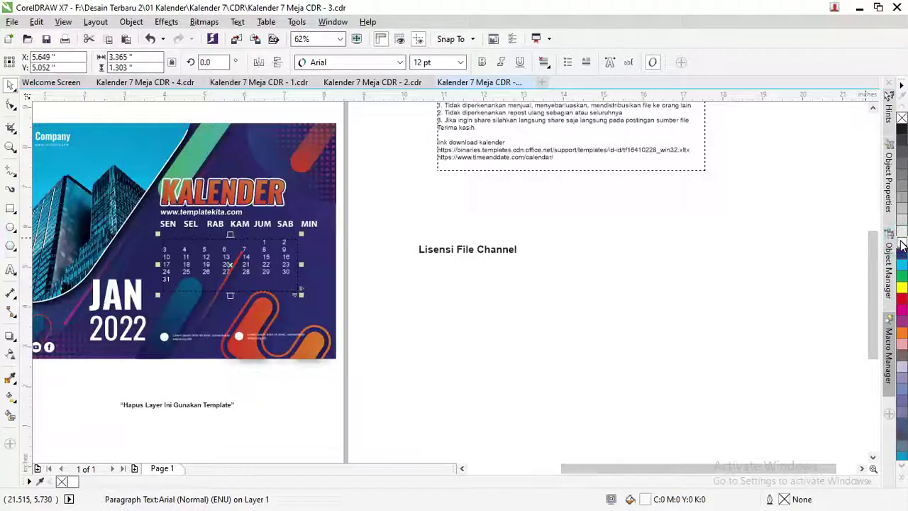
right_click(903, 243)
scroll(245, 253, "up", 2)
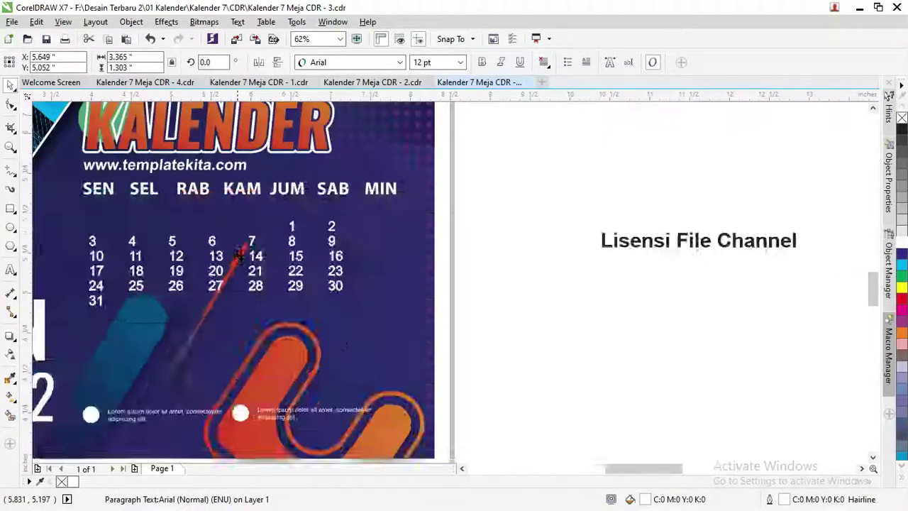
scroll(245, 254, "up", 3)
scroll(245, 253, "down", 2)
scroll(245, 254, "down", 2)
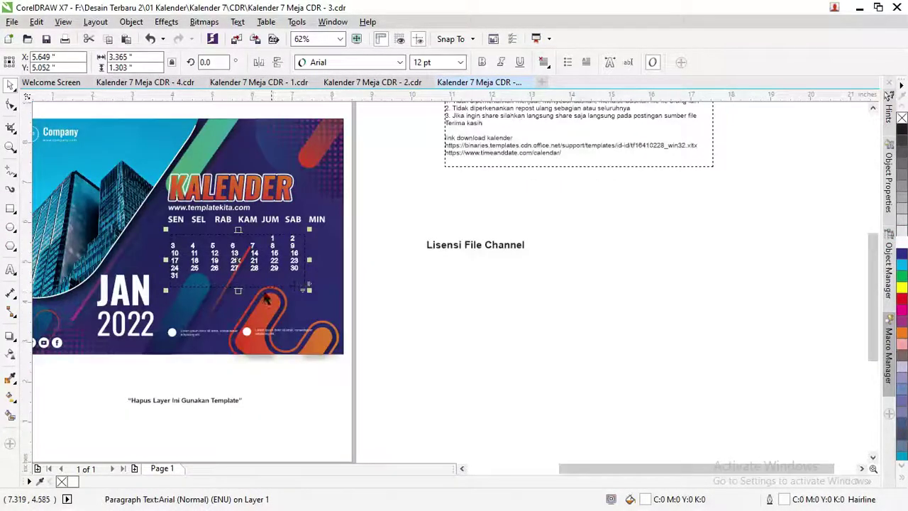
scroll(266, 298, "up", 2)
Increase the line spacing between the date rows using the Shape tool.
left_click(10, 104)
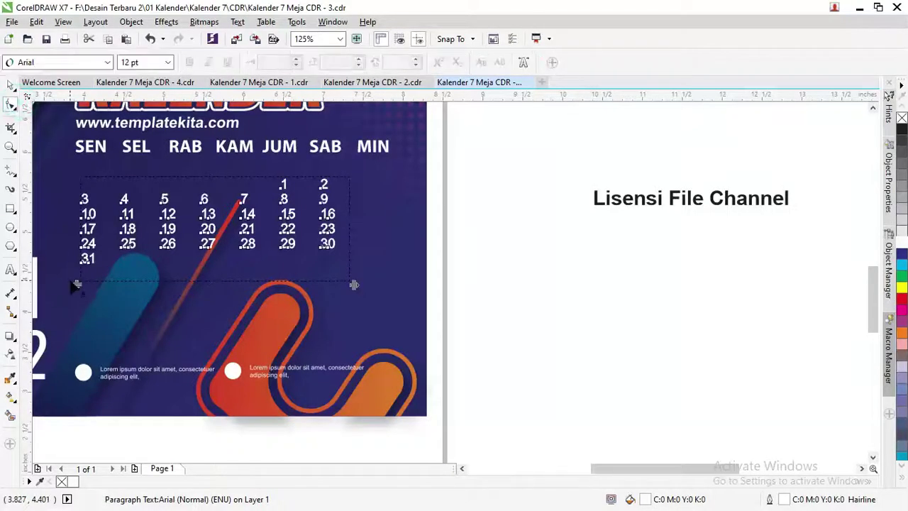
left_click_drag(76, 285, 78, 327)
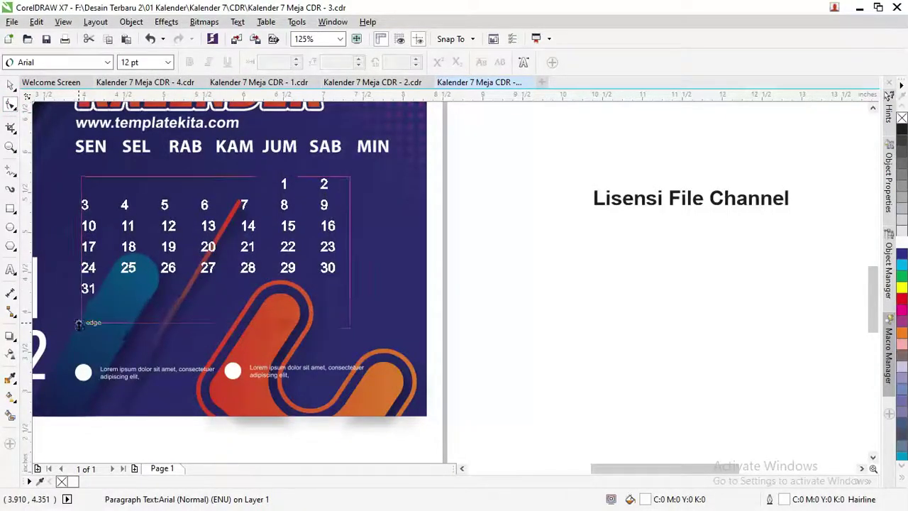
left_click(11, 85)
Drag a copy of the date block beside the page and colour it black.
left_click(475, 233)
left_click(334, 227)
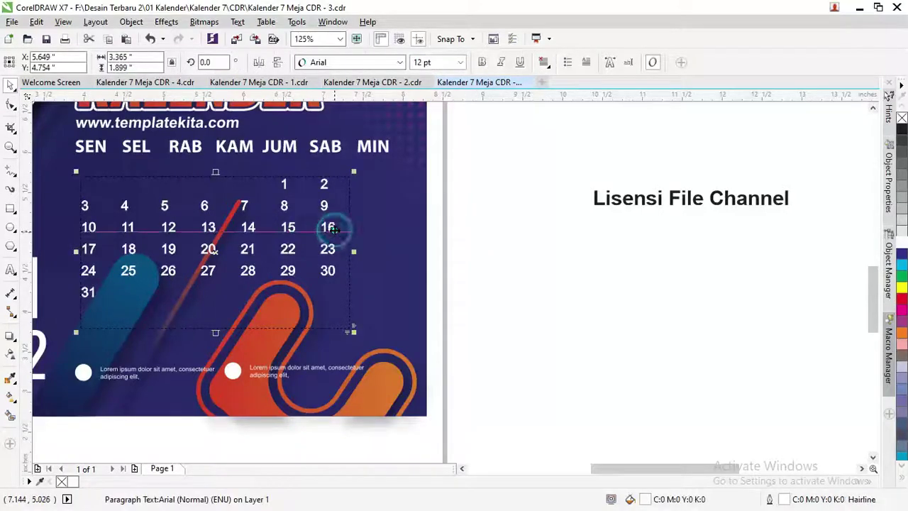
left_click_drag(331, 227, 597, 228)
left_click_drag(699, 237, 787, 248)
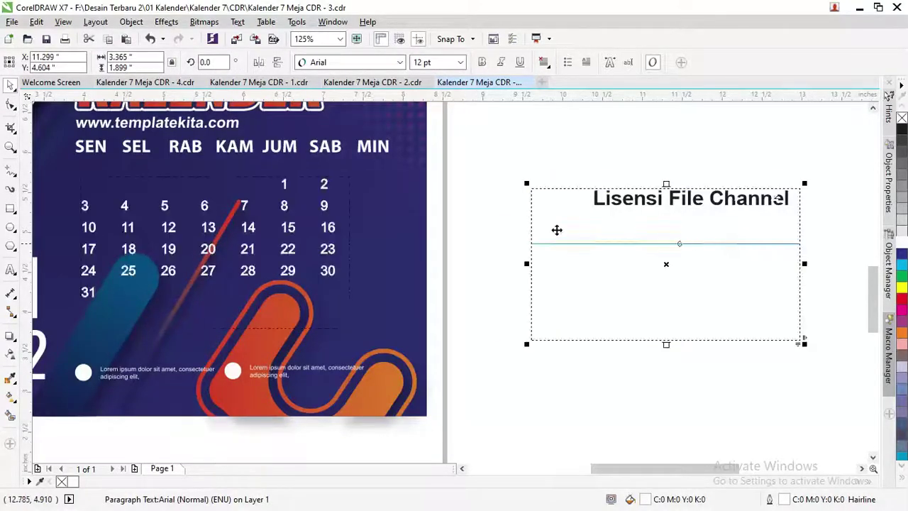
left_click(902, 128)
left_click(522, 163)
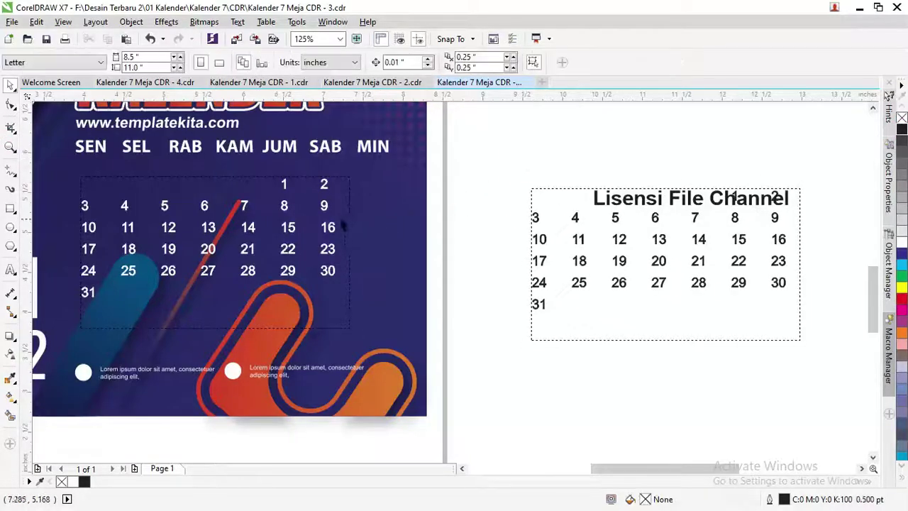
left_click(330, 222)
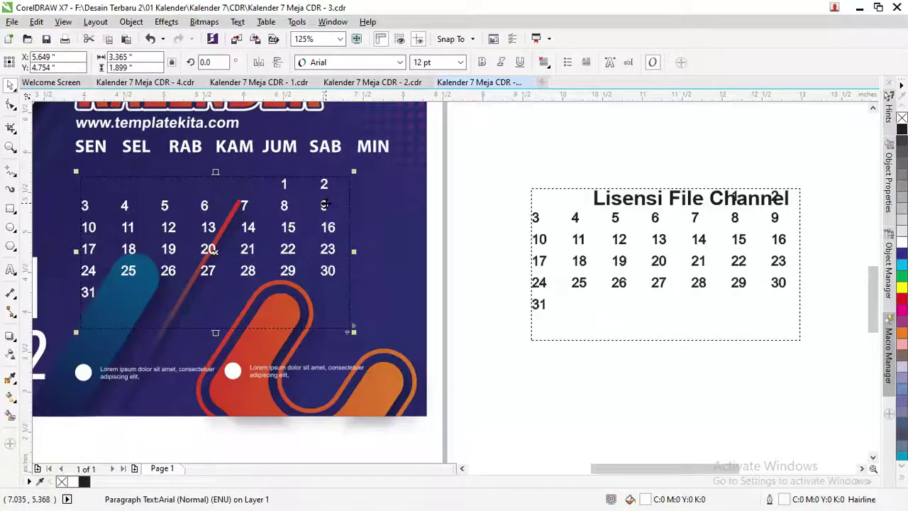
Convert the dates to curves, scale them to about 124.6% and nudge them under SEN–MIN.
right_click(324, 205)
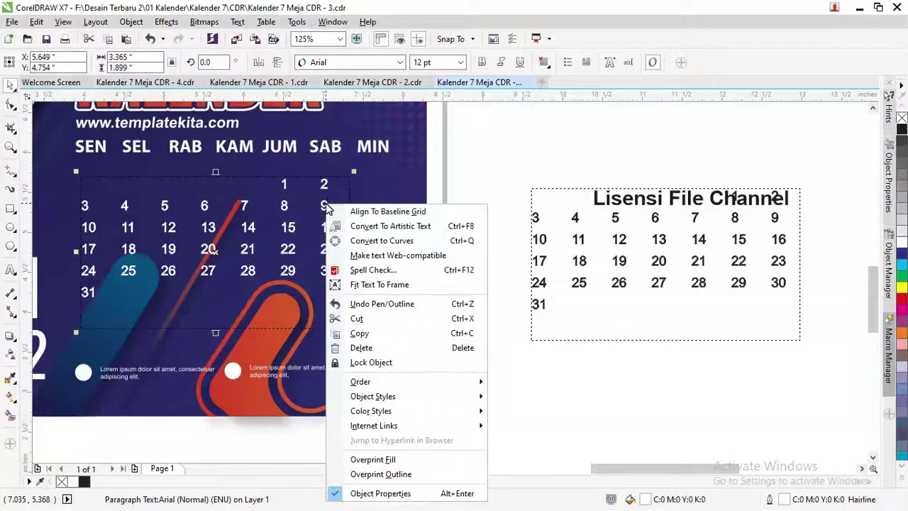
left_click(378, 242)
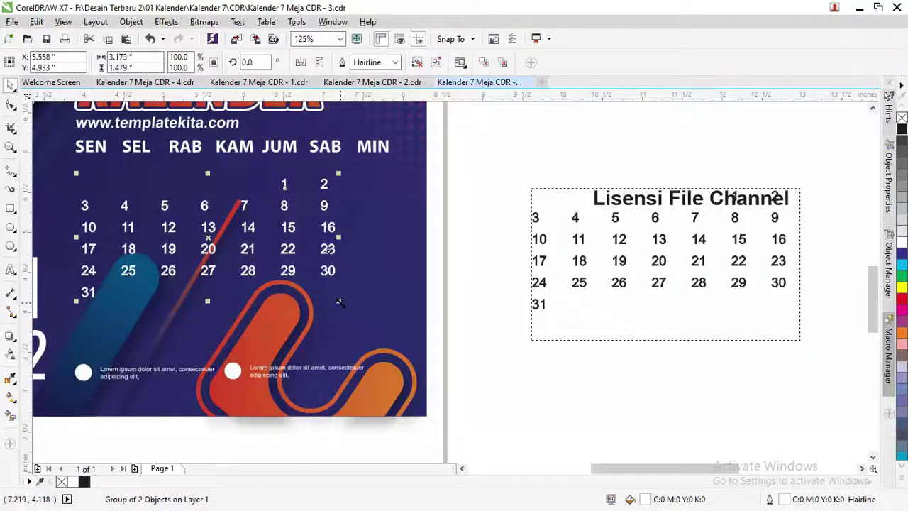
left_click_drag(340, 303, 400, 330)
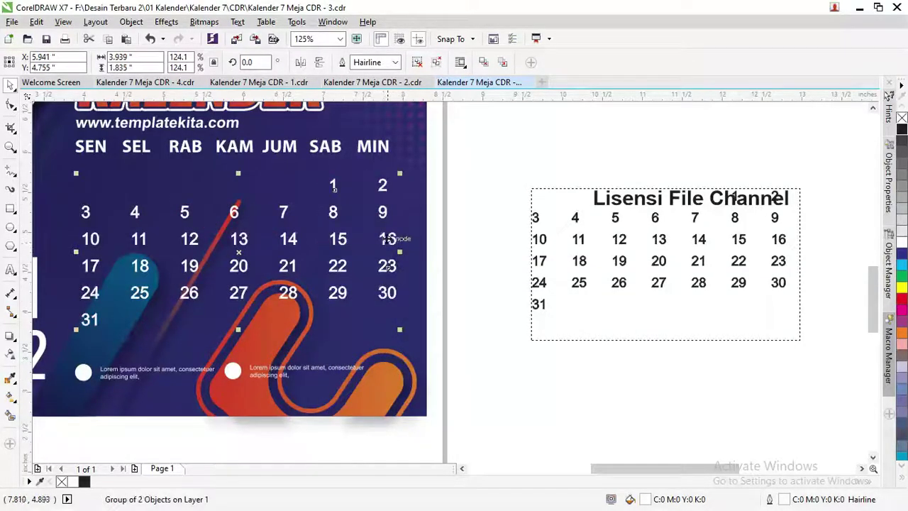
left_click_drag(387, 239, 383, 233)
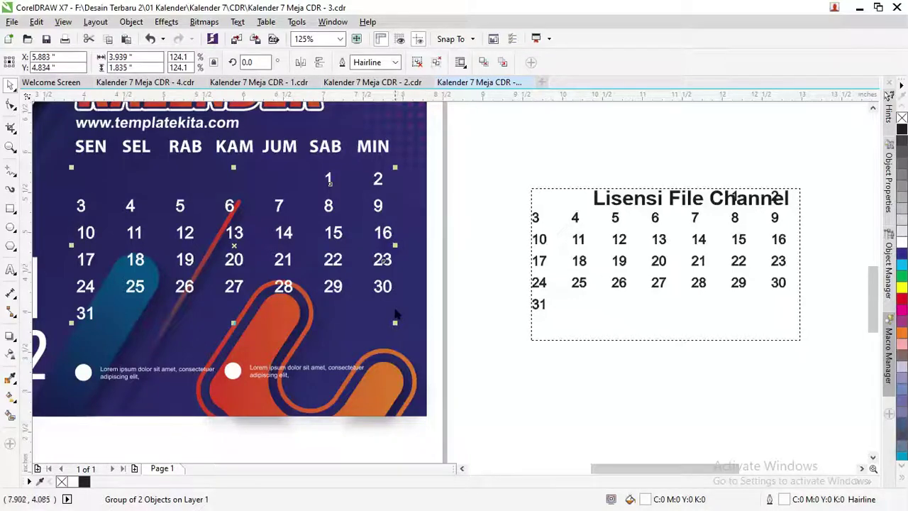
left_click_drag(396, 323, 397, 325)
left_click(467, 204)
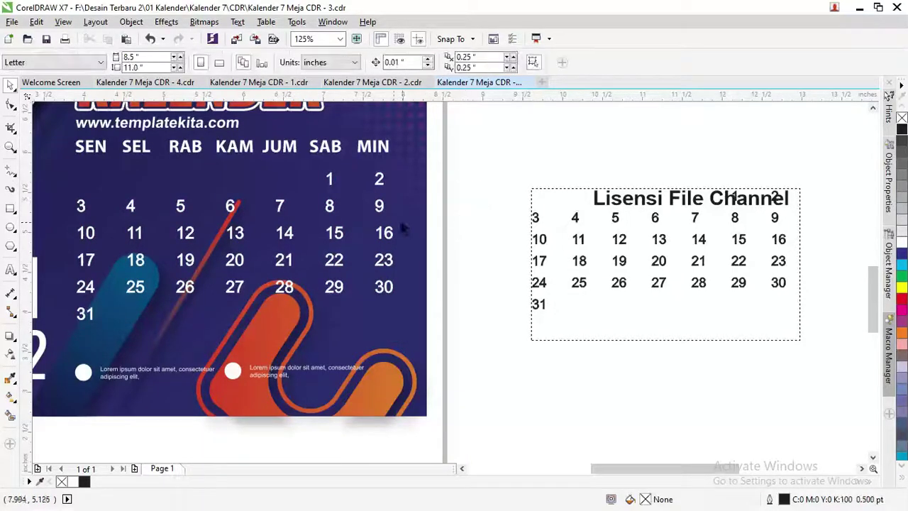
left_click_drag(387, 234, 385, 230)
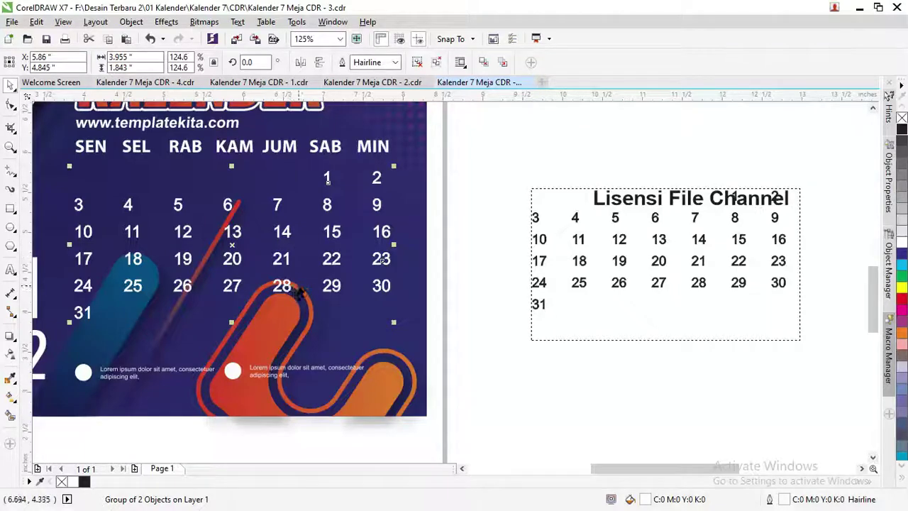
scroll(307, 287, "down", 2)
left_click(400, 210)
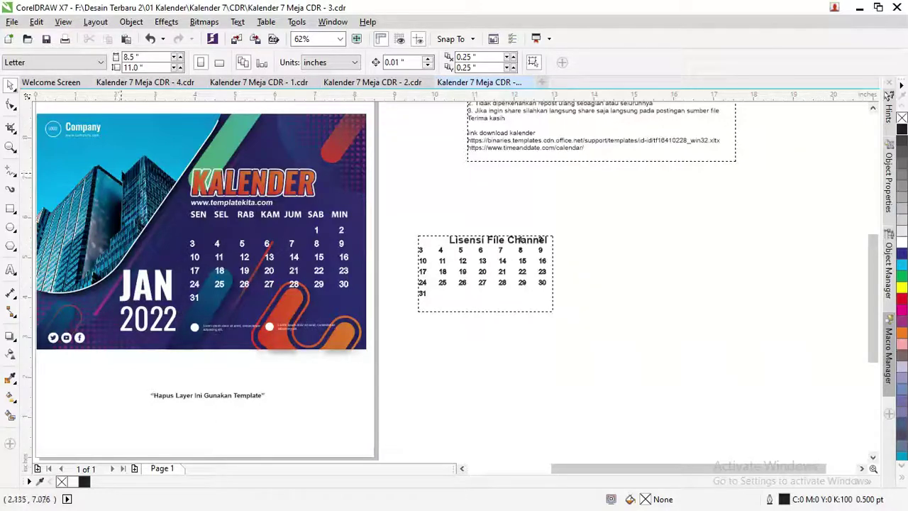
Drag the licence-text overlay off the page in 2.cdr, 1.cdr and 4.cdr.
left_click(349, 79)
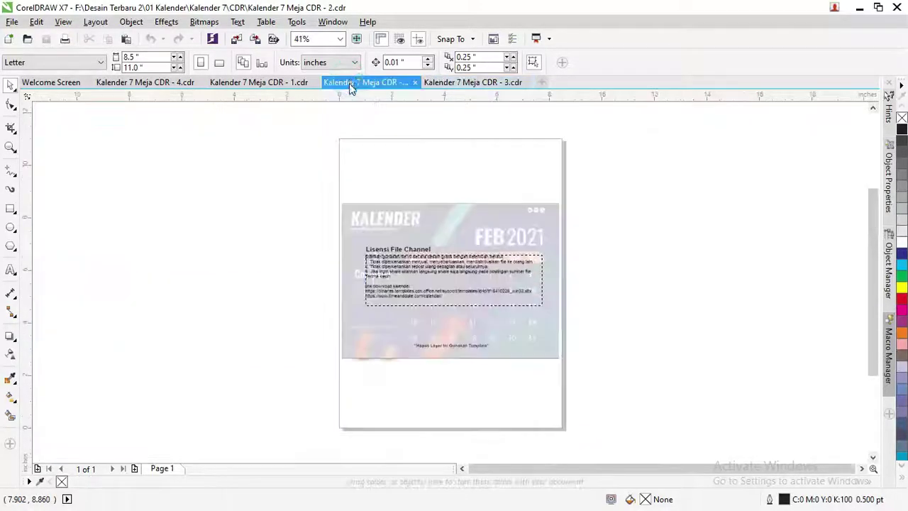
left_click(438, 227)
left_click_drag(438, 227, 611, 211)
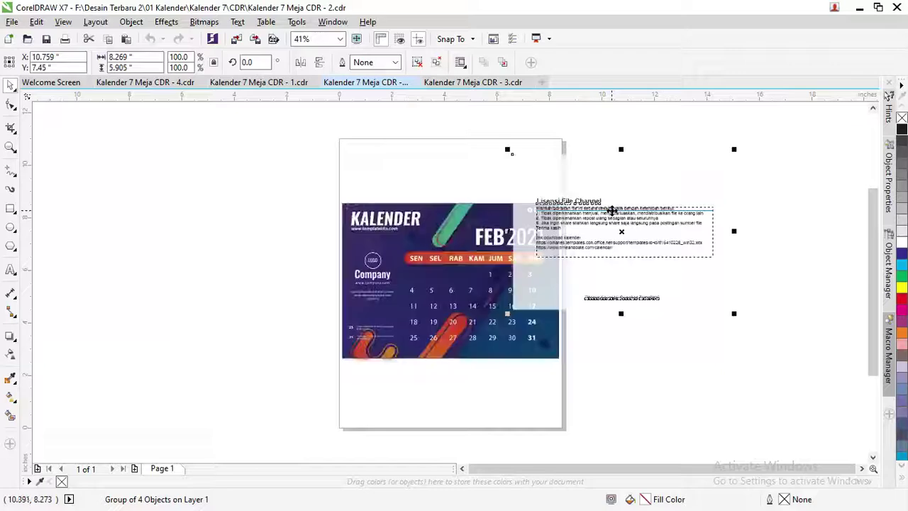
scroll(461, 286, "up", 2)
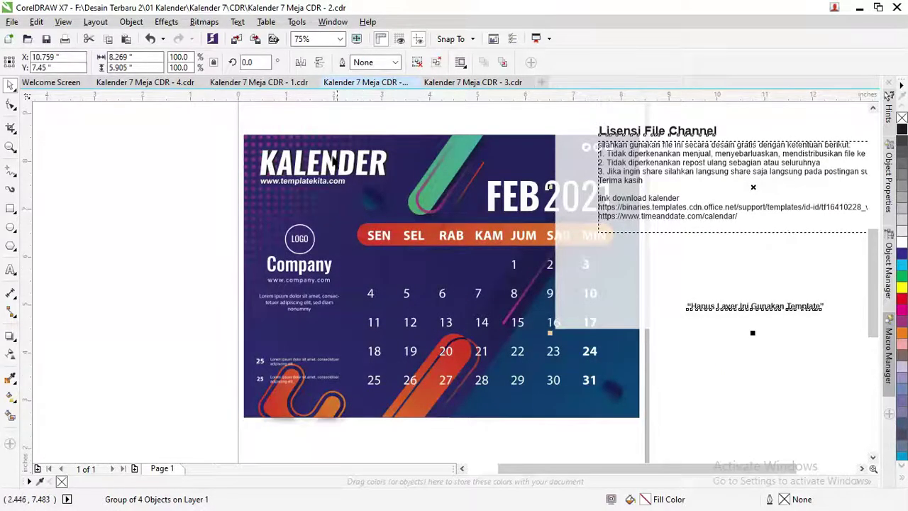
left_click(280, 83)
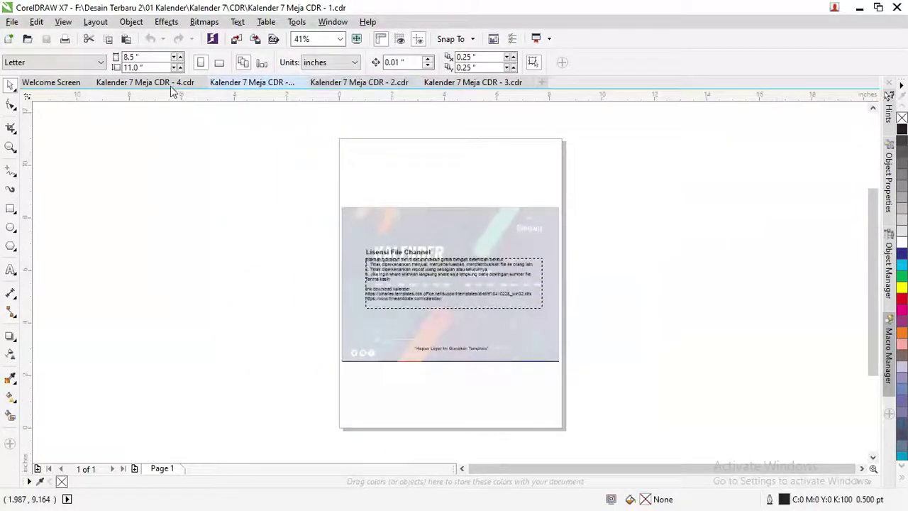
left_click_drag(419, 253, 585, 221)
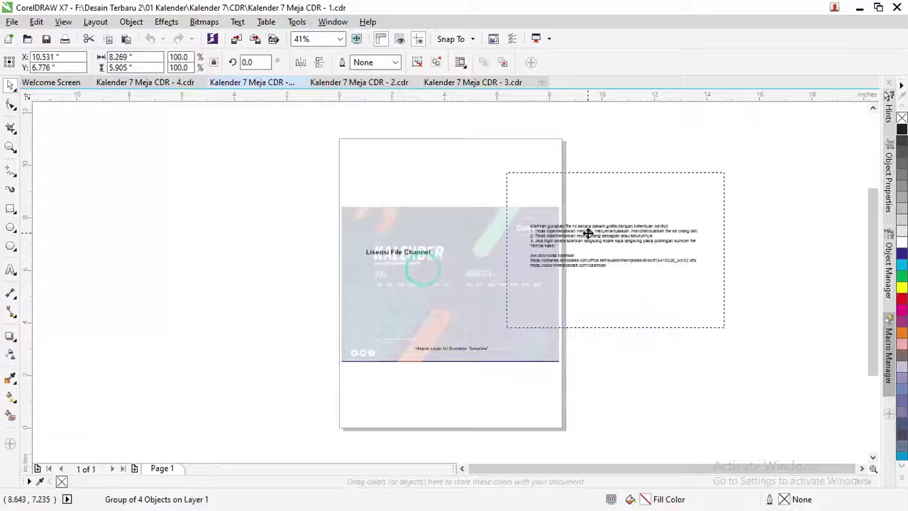
left_click(178, 82)
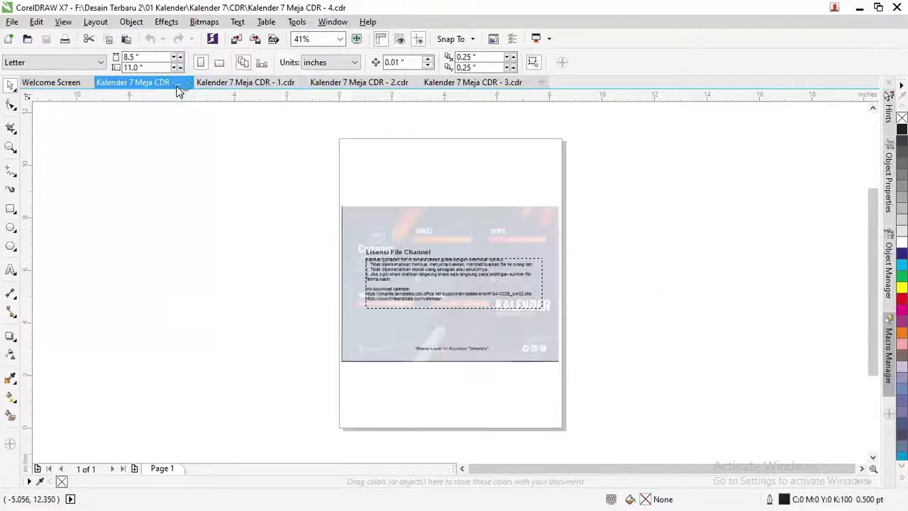
left_click_drag(410, 266, 612, 223)
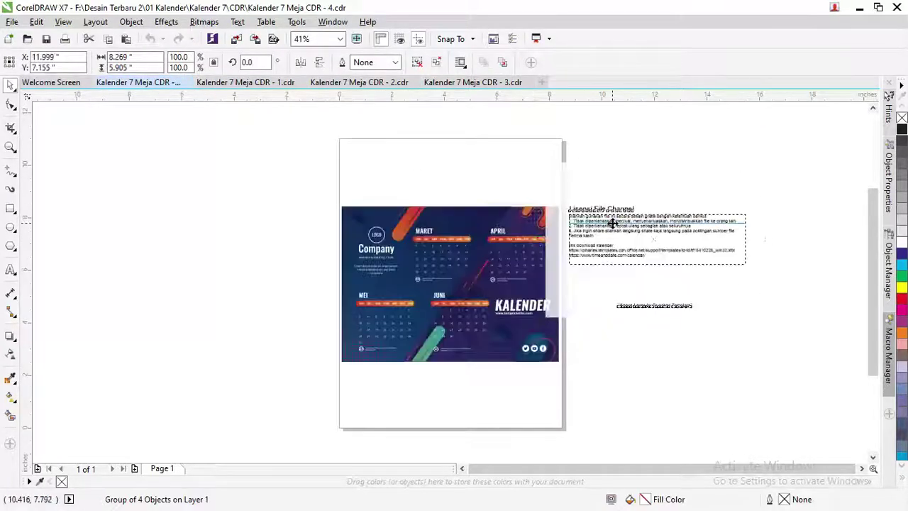
scroll(474, 264, "up", 3)
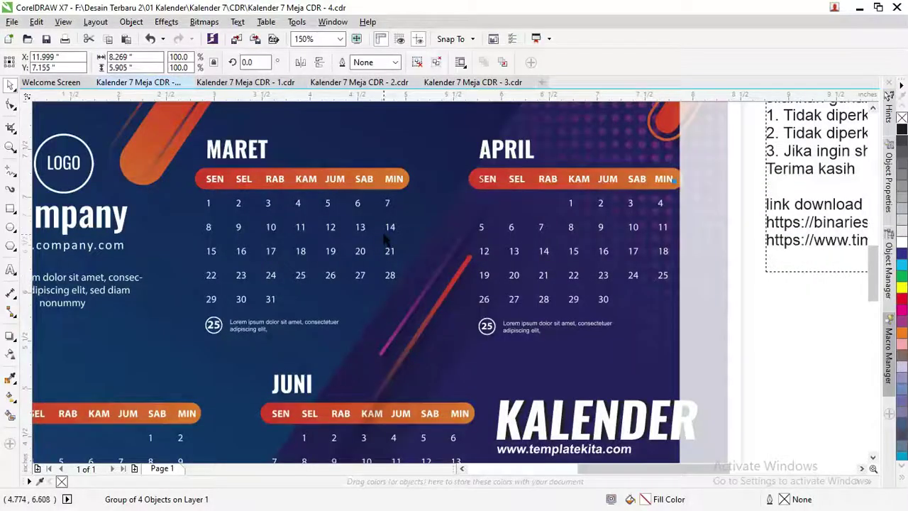
scroll(384, 240, "down", 2)
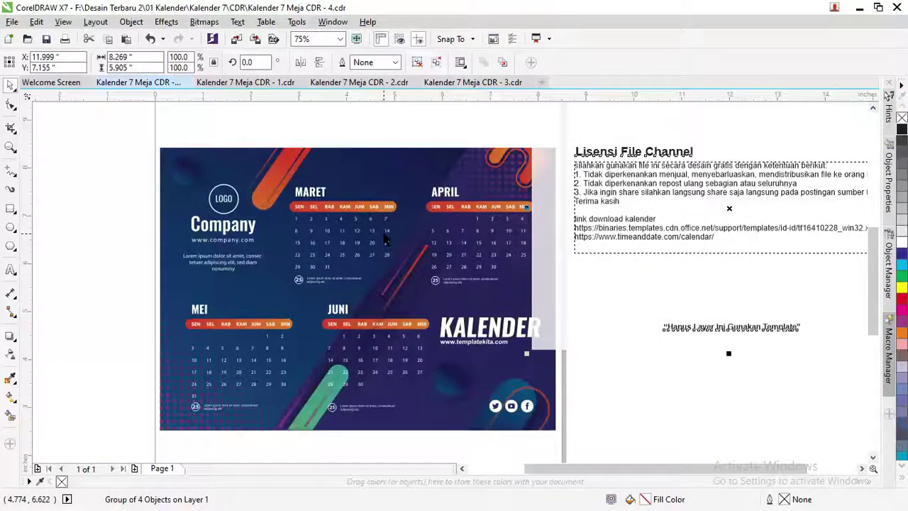